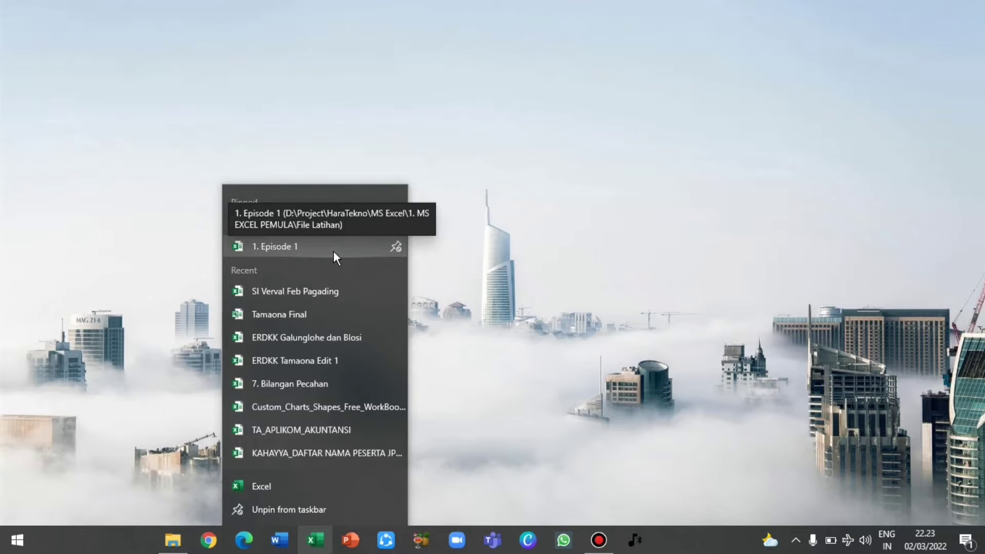
- Open the pinned workbook "1. Episode 1" and look over the columns of the sales report on Sheet1
{"action": "left_click", "coordinate": [333, 251]}
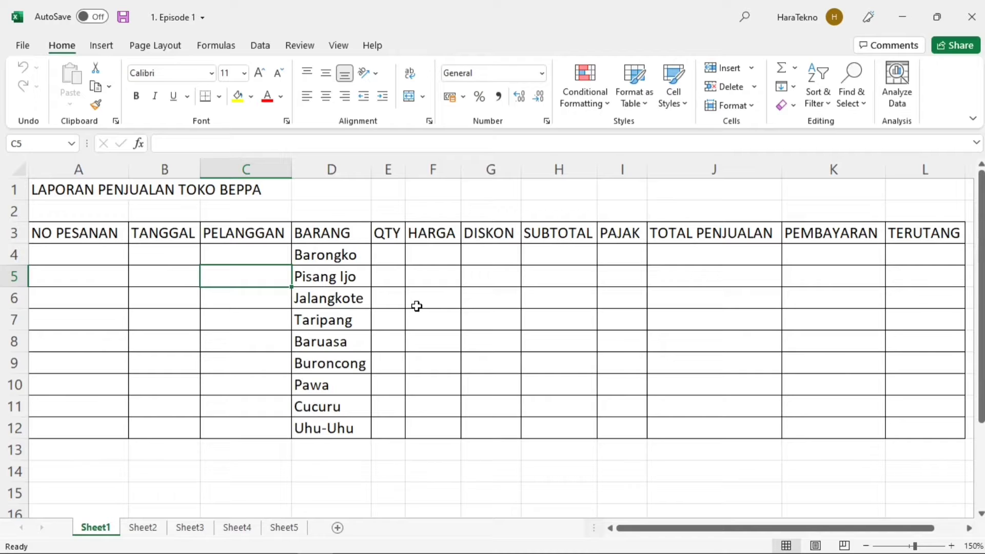
{"action": "left_click", "coordinate": [110, 257]}
{"action": "left_click", "coordinate": [175, 235]}
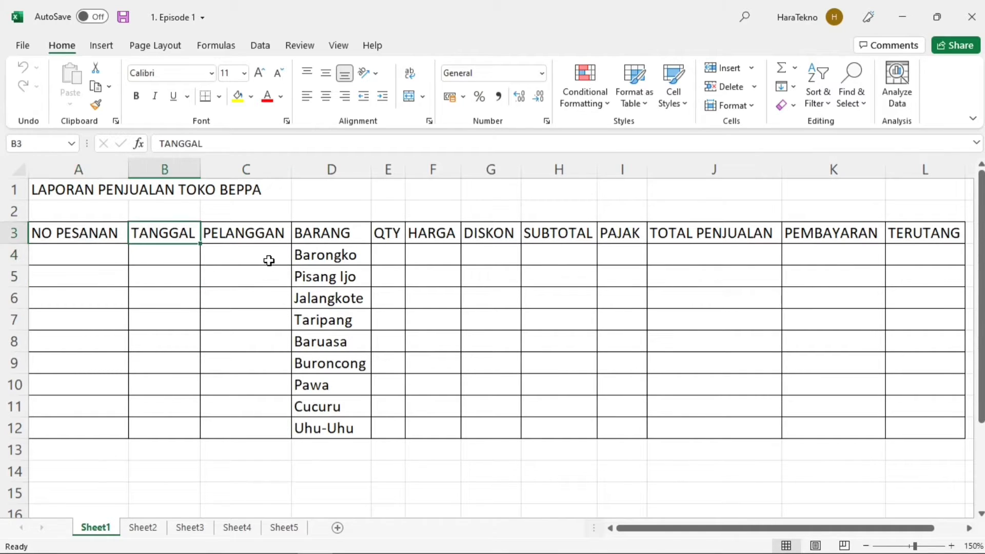
{"action": "left_click", "coordinate": [252, 255]}
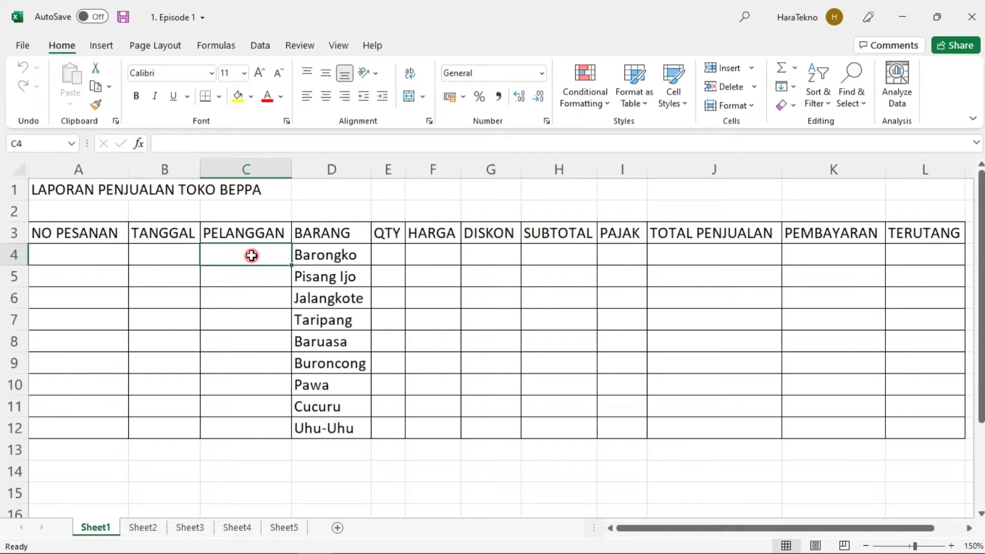
{"action": "left_click", "coordinate": [398, 260]}
{"action": "left_click", "coordinate": [445, 250]}
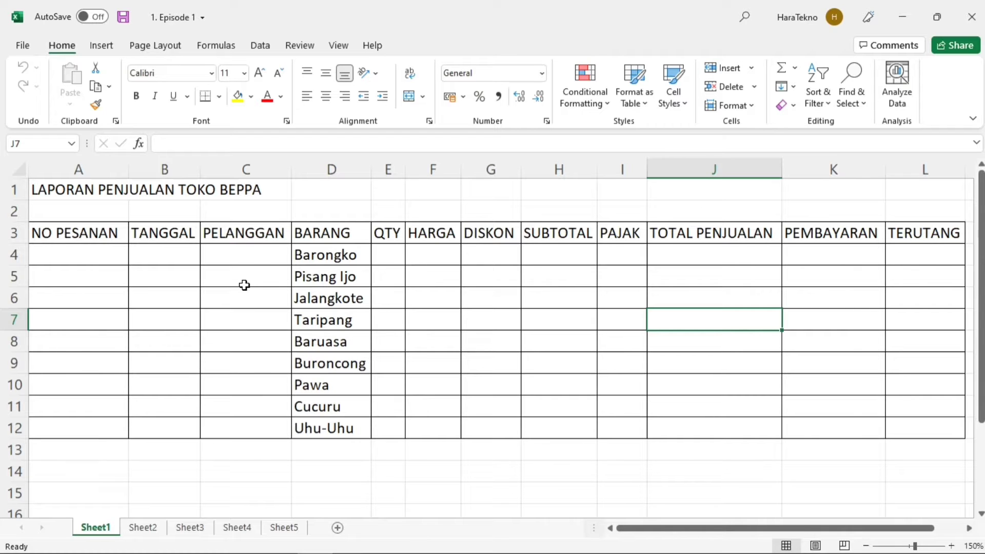
- Try entering the first order number as four digits with leading zeros in cell A4, using the General format
{"action": "left_click", "coordinate": [68, 256]}
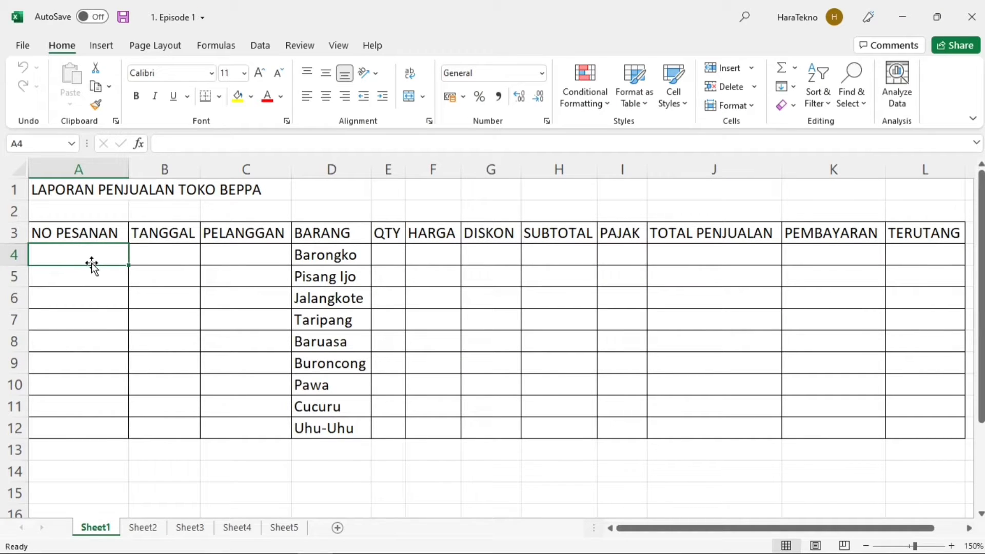
{"action": "left_click", "coordinate": [101, 281]}
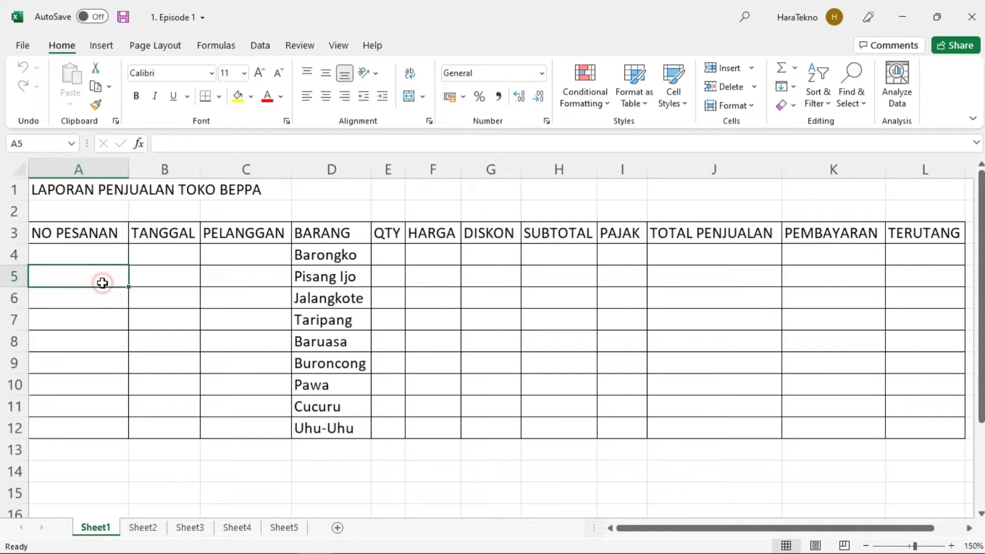
{"action": "left_click", "coordinate": [107, 256]}
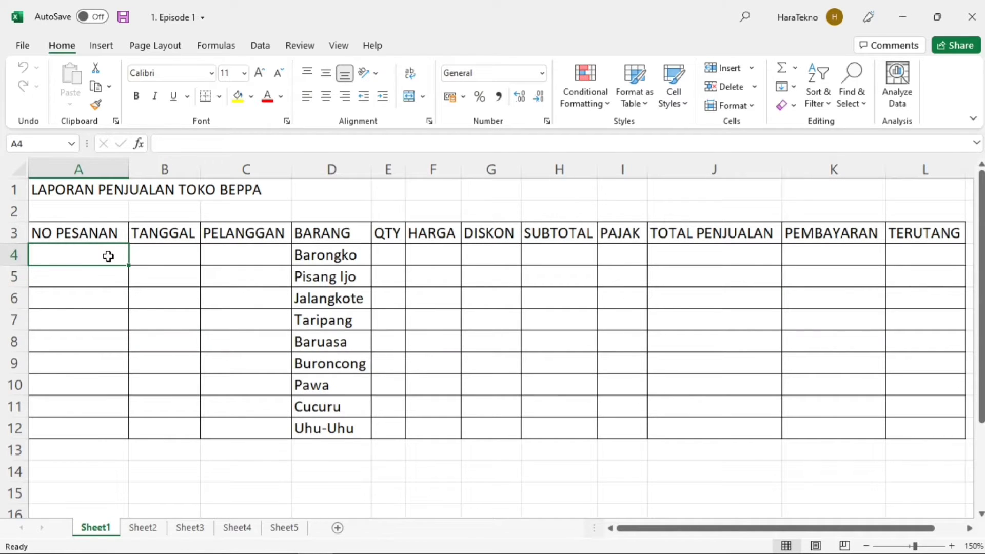
{"action": "type", "text": "0"}
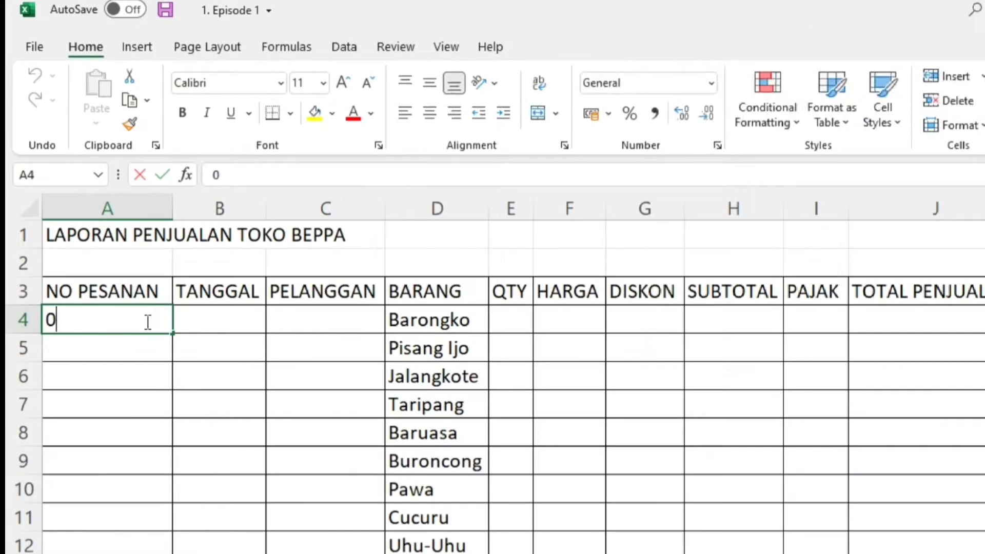
{"action": "type", "text": "001"}
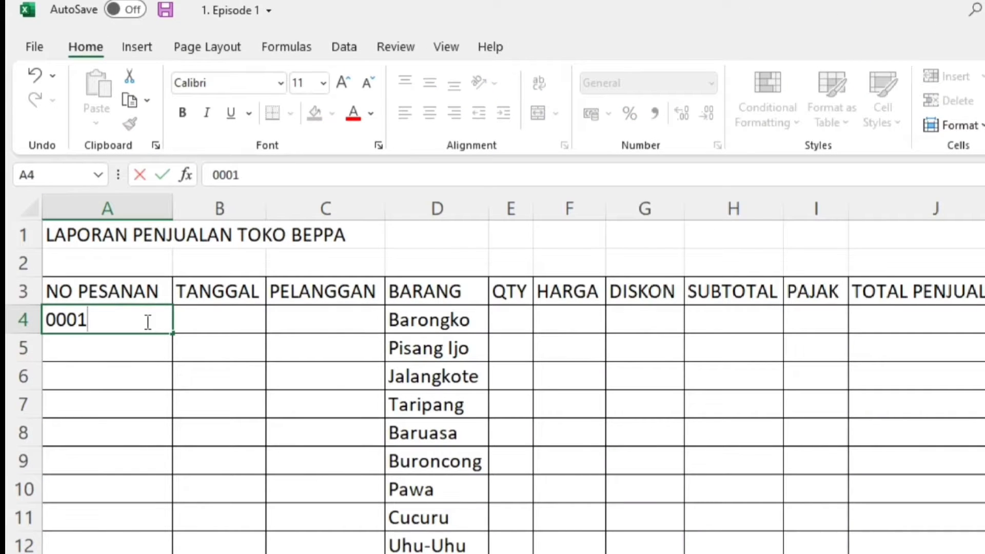
{"action": "key", "text": "Return"}
- Format cell A4 as Text and re-enter the first order number as five digits with leading zeros
{"action": "left_click", "coordinate": [161, 319]}
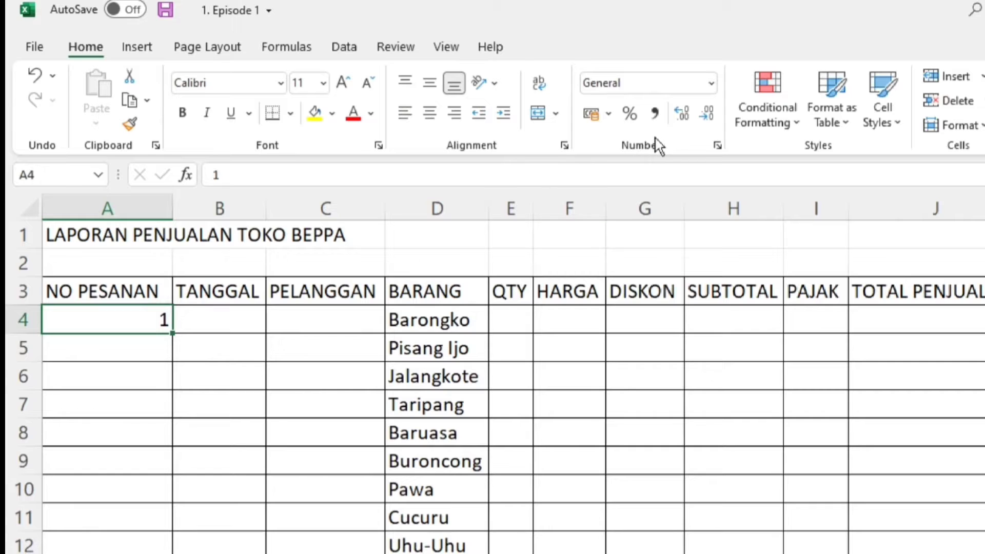
{"action": "left_click", "coordinate": [708, 87]}
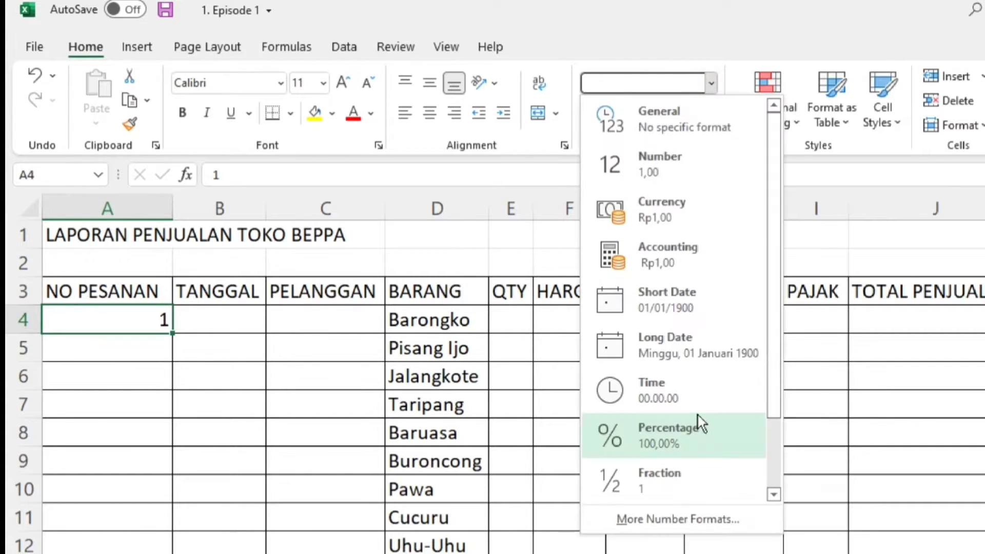
{"action": "scroll", "coordinate": [739, 410], "scroll_direction": "down", "scroll_amount": 2}
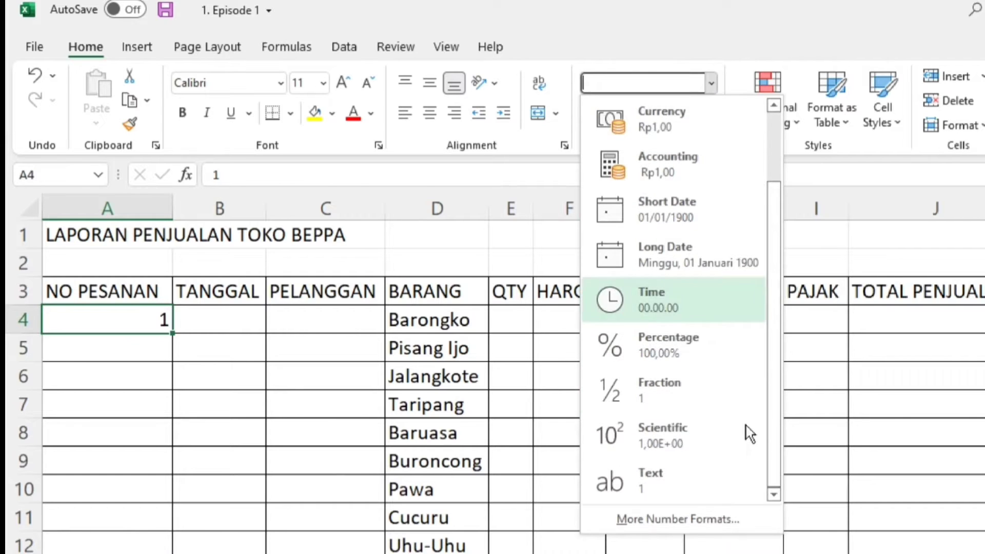
{"action": "left_click", "coordinate": [726, 486]}
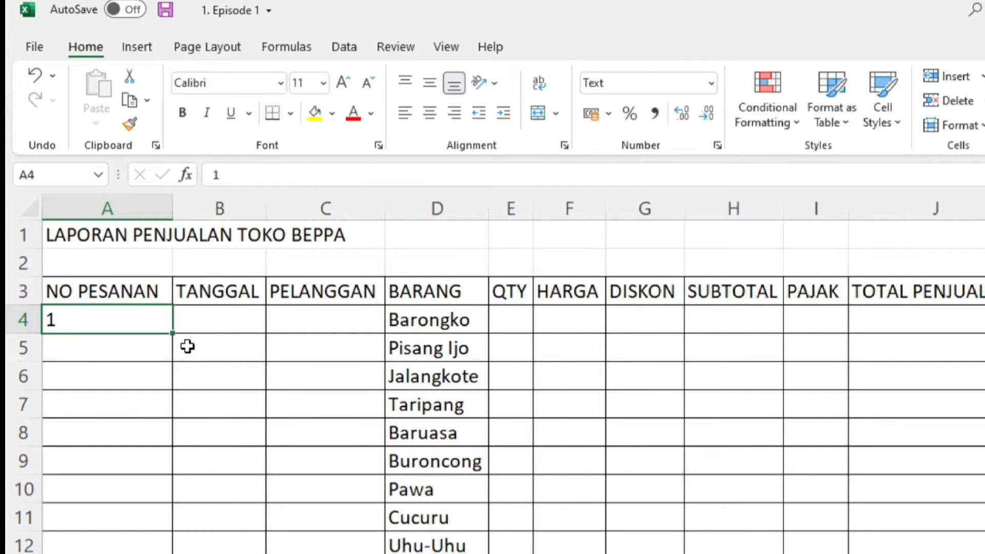
{"action": "type", "text": "0000"}
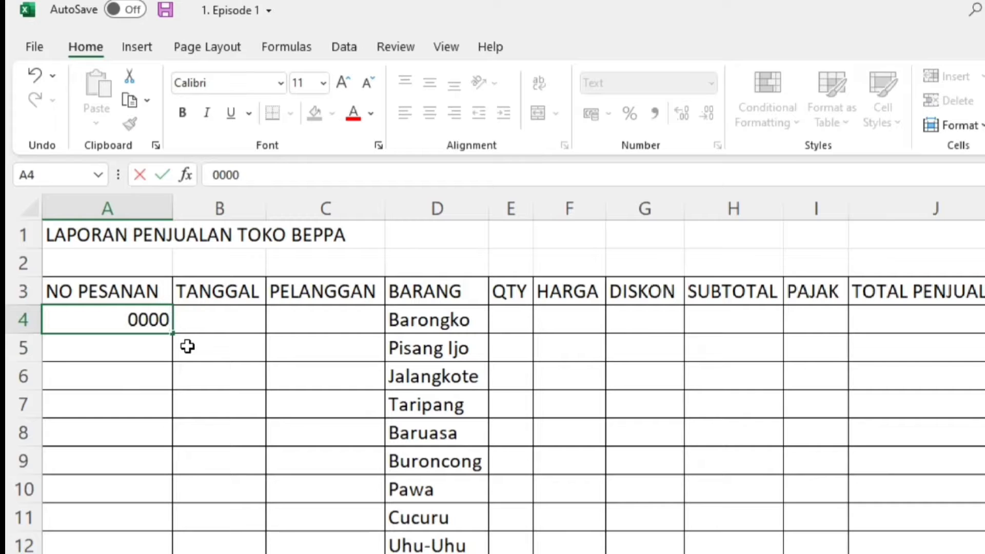
{"action": "type", "text": "1"}
{"action": "key", "text": "Return"}
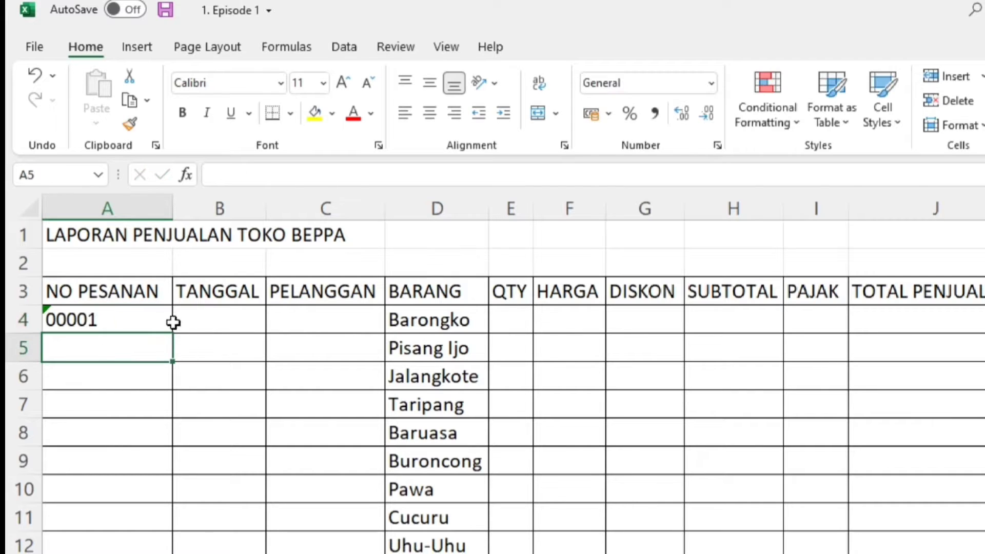
- Fill the order number series from A4 down through A12
{"action": "left_click", "coordinate": [164, 319]}
{"action": "left_click_drag", "start_coordinate": [173, 333], "coordinate": [196, 545]}
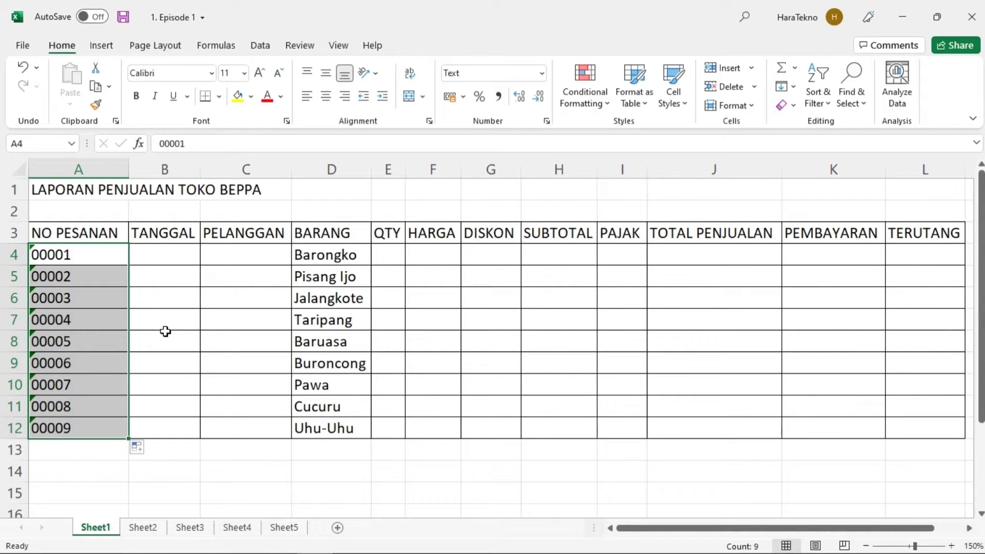
{"action": "left_click", "coordinate": [165, 331]}
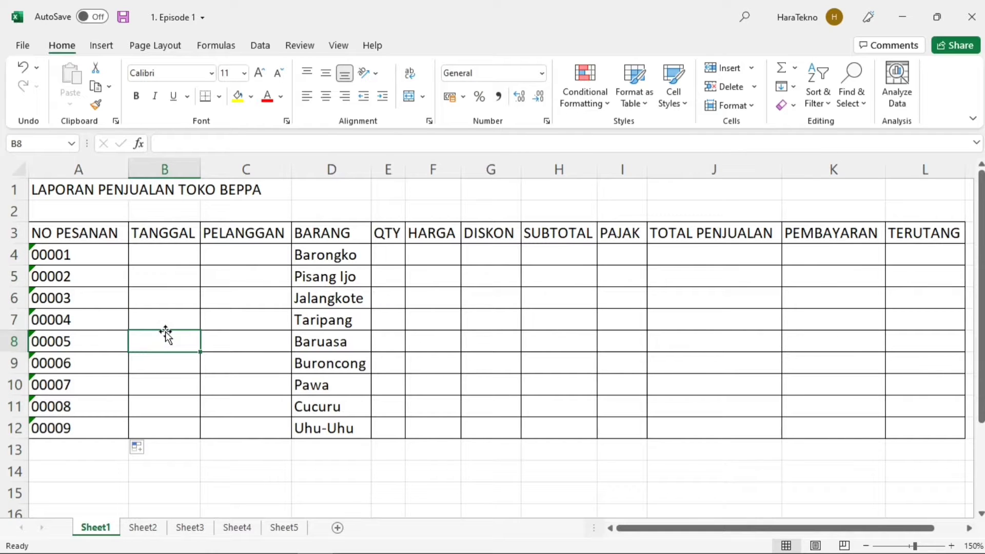
- Undo the series fill, the Text format and the order number entries to clear the NO PESANAN column
{"action": "key", "text": "ctrl+z"}
{"action": "key", "text": "ctrl+z"}
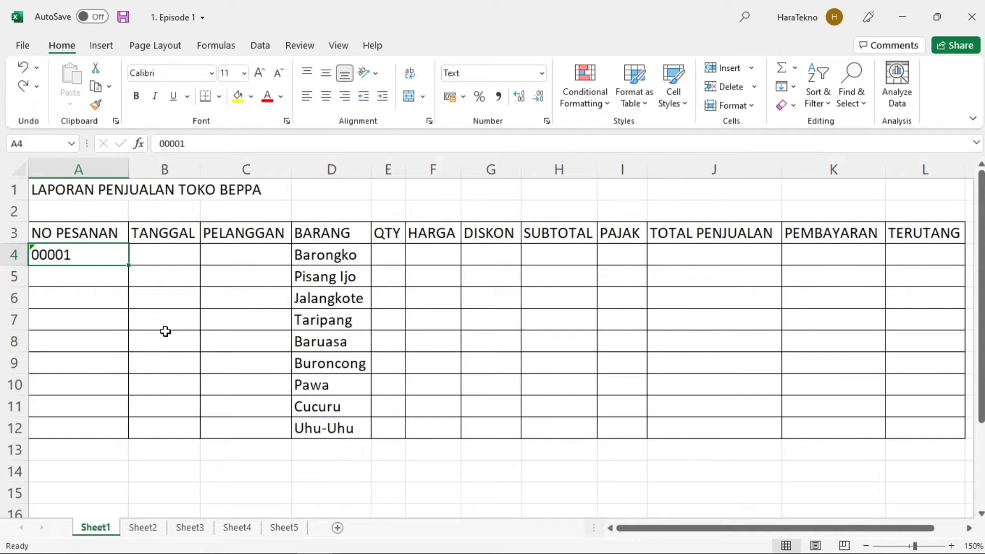
{"action": "left_click", "coordinate": [22, 66]}
{"action": "left_click", "coordinate": [22, 67]}
{"action": "left_click", "coordinate": [145, 276]}
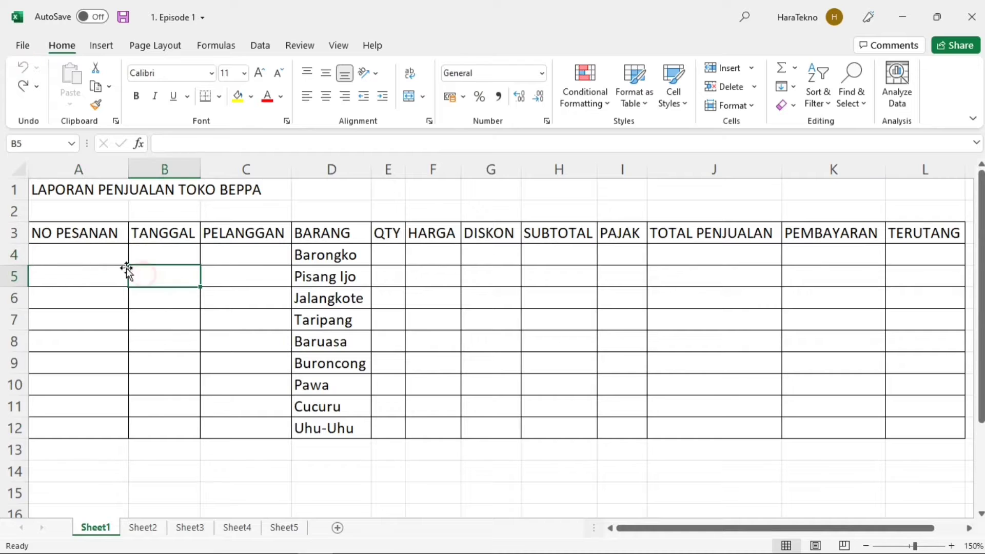
- Try entering the first order number as five digits with leading zeros in the General-formatted cell A4
{"action": "left_click", "coordinate": [110, 258]}
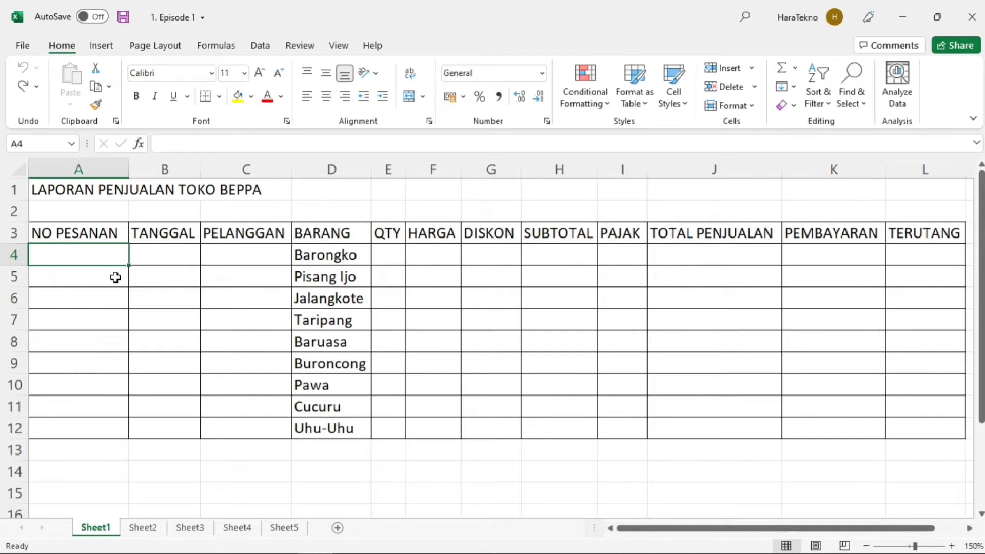
{"action": "type", "text": "0000"}
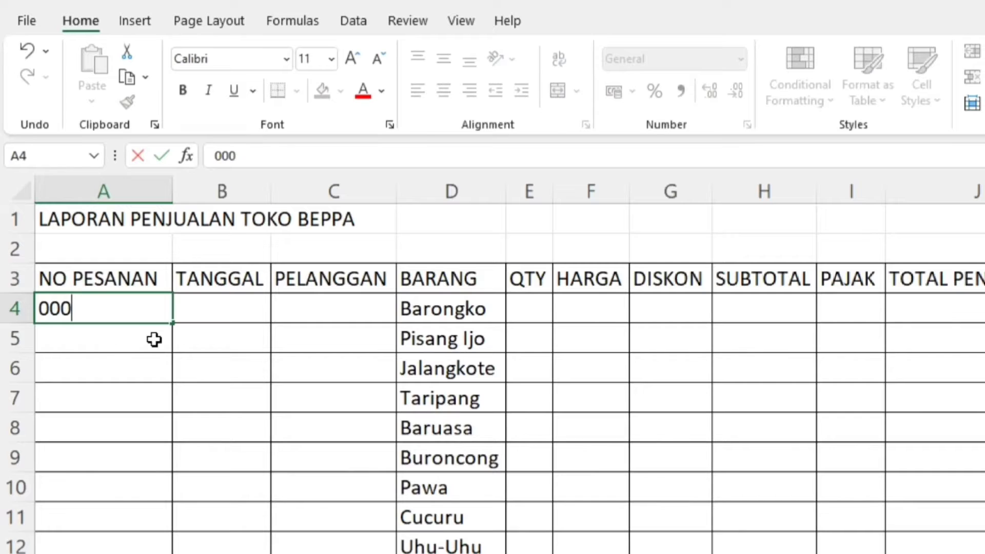
{"action": "type", "text": "1"}
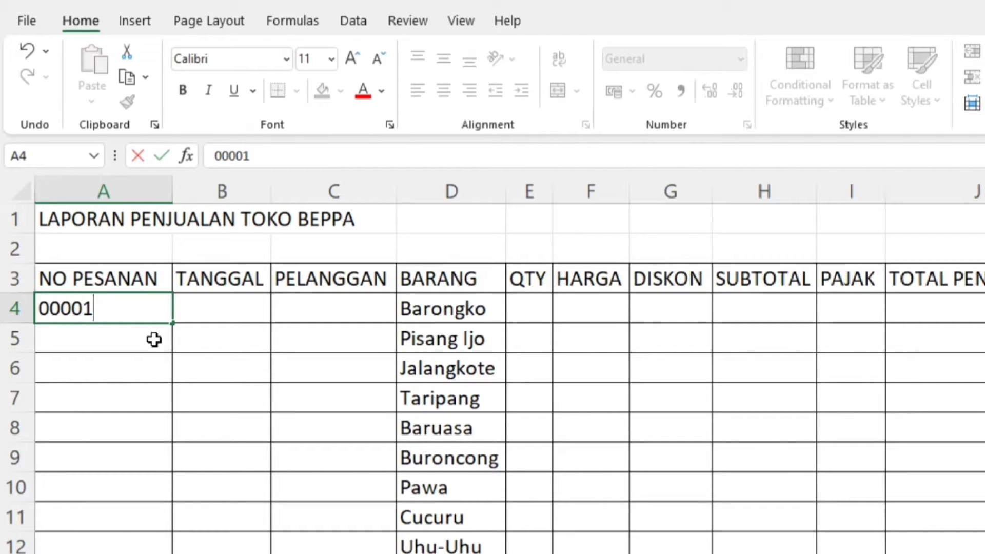
{"action": "key", "text": "Return"}
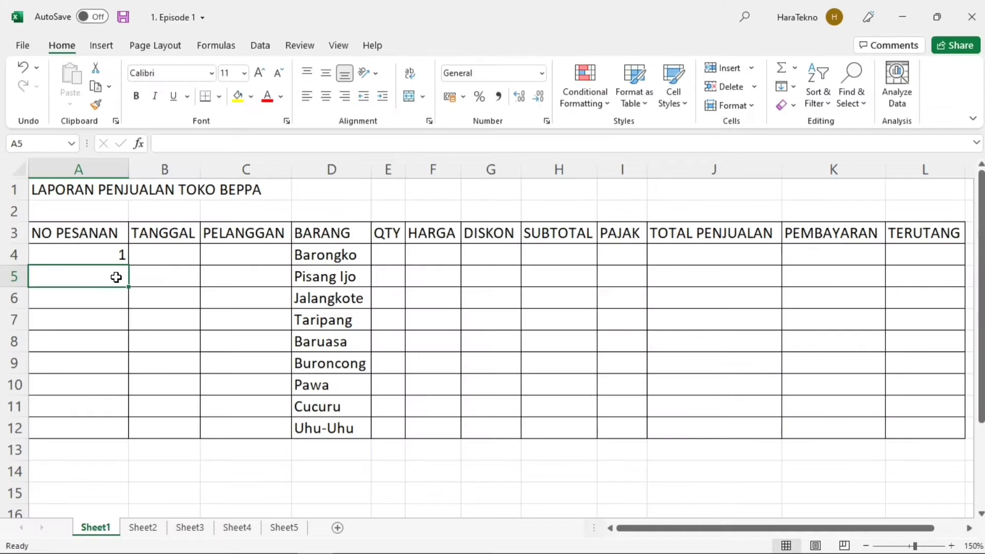
- Change the number format of cell A4 under NO PESANAN to Text
{"action": "left_click", "coordinate": [118, 259]}
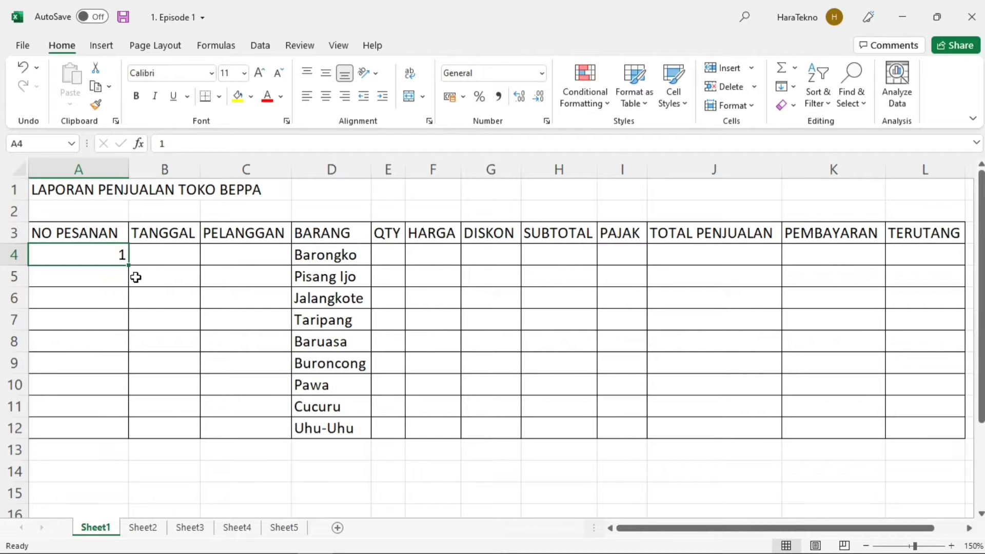
{"action": "left_click", "coordinate": [95, 279]}
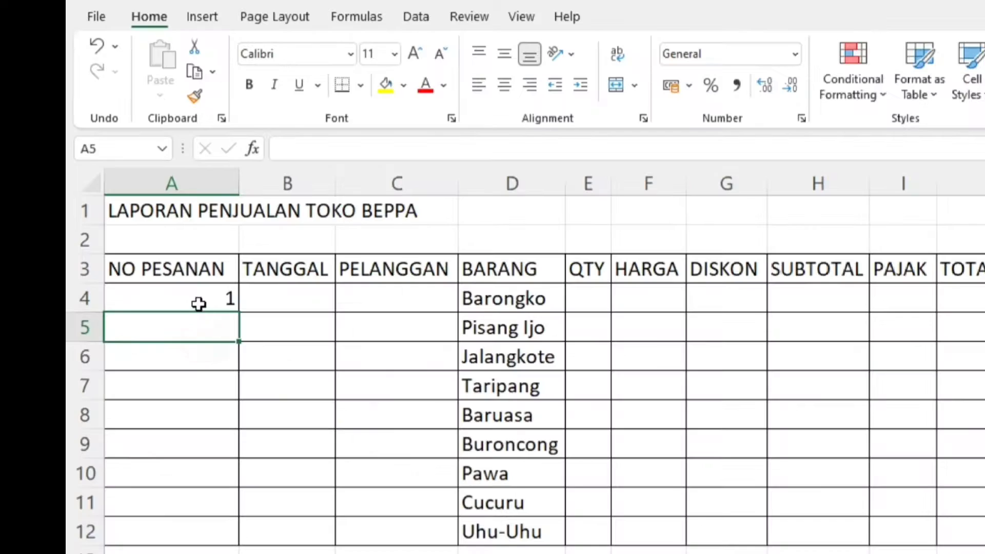
{"action": "left_click", "coordinate": [100, 257]}
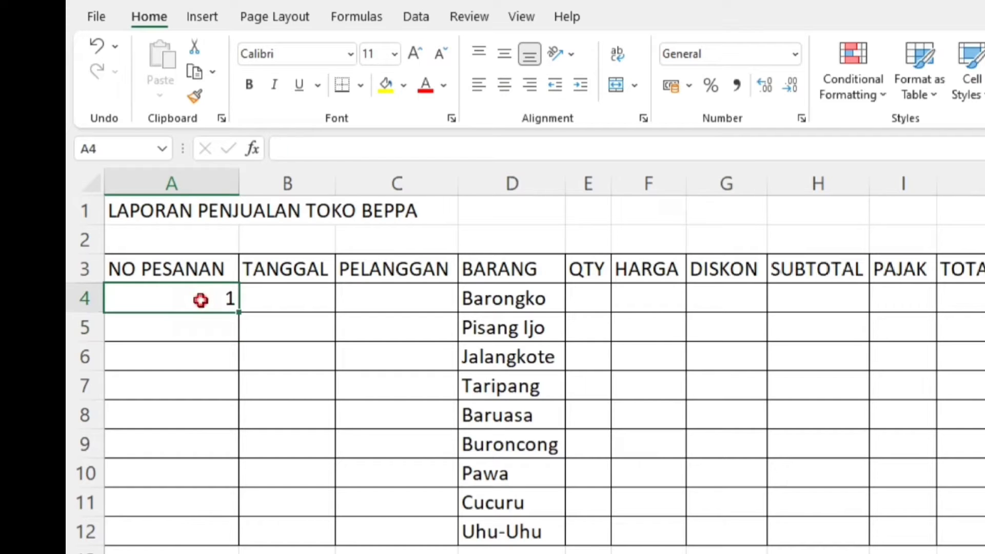
{"action": "mouse_move", "coordinate": [201, 300]}
{"action": "left_mouse_down"}
{"action": "mouse_move", "coordinate": [218, 488]}
{"action": "mouse_move", "coordinate": [222, 318]}
{"action": "mouse_move", "coordinate": [198, 301]}
{"action": "left_mouse_up"}
{"action": "left_click", "coordinate": [205, 323]}
{"action": "left_click", "coordinate": [206, 306]}
{"action": "left_click", "coordinate": [795, 55]}
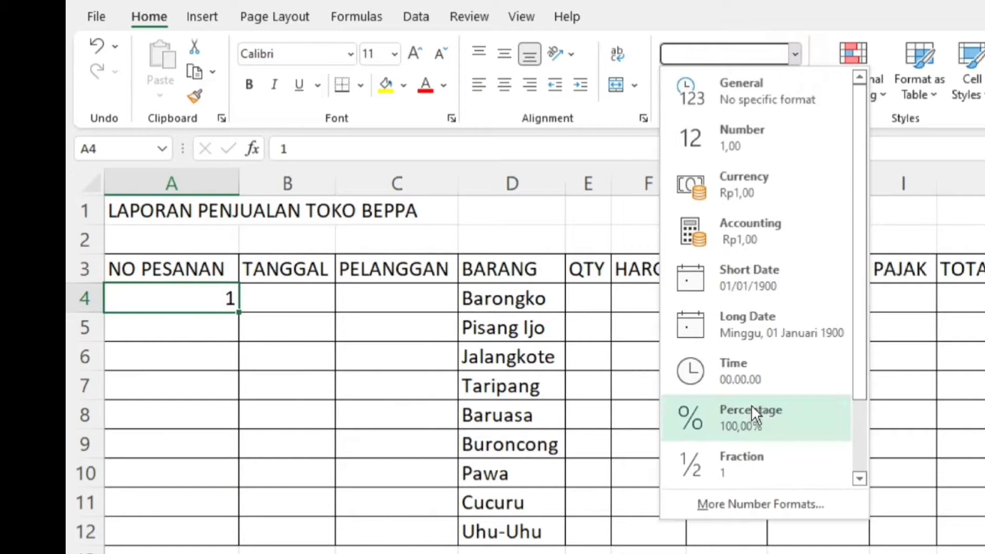
{"action": "scroll", "coordinate": [751, 404], "scroll_direction": "down", "scroll_amount": 1}
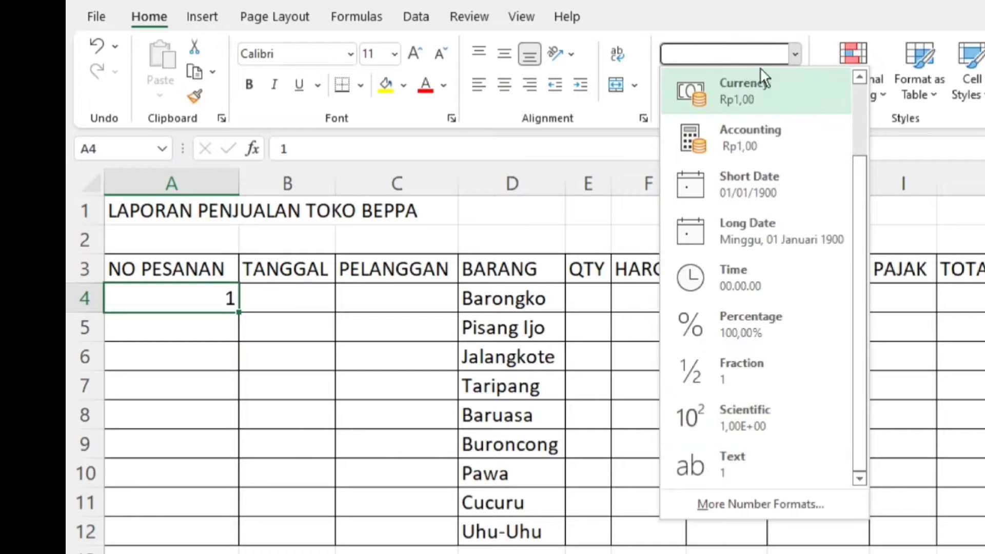
{"action": "left_click", "coordinate": [774, 21]}
{"action": "left_click", "coordinate": [795, 55]}
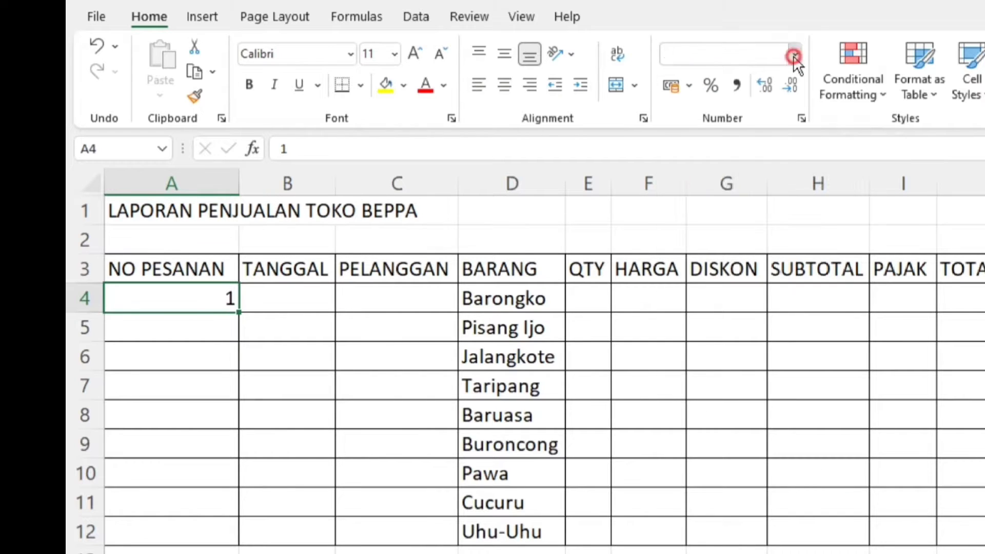
{"action": "scroll", "coordinate": [801, 303], "scroll_direction": "down", "scroll_amount": 1}
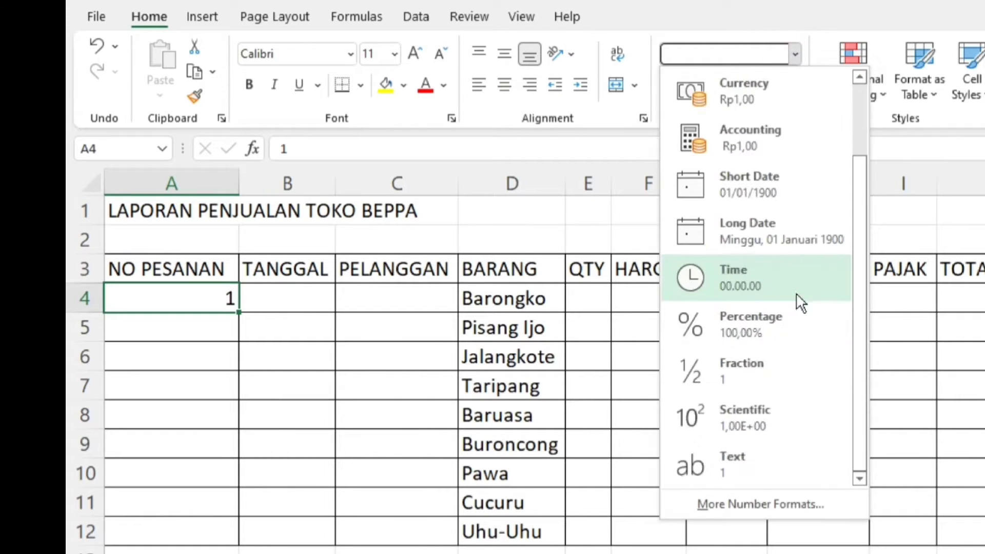
{"action": "left_click", "coordinate": [767, 473]}
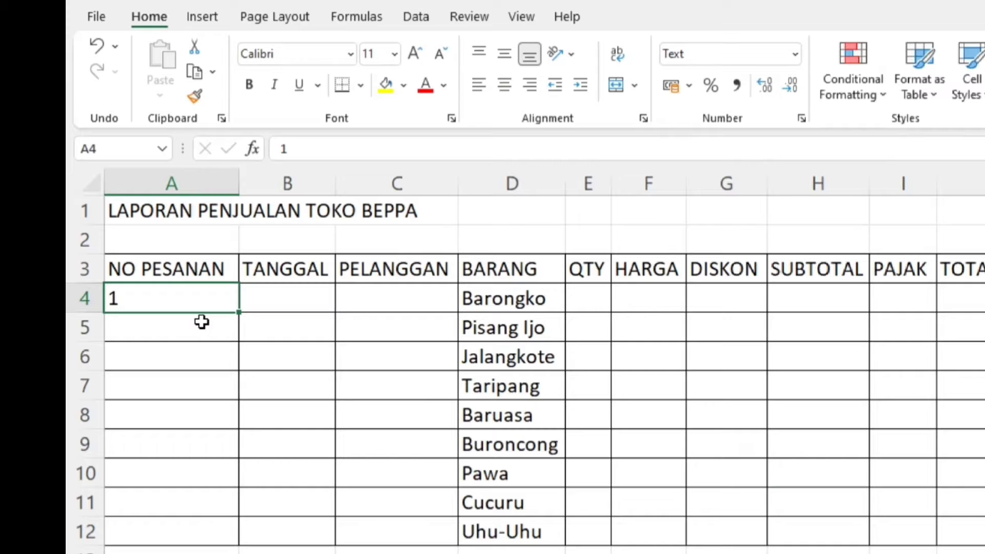
- Re-enter the first order number in A4 as seven digits with leading zeros and reselect the cell
{"action": "left_click", "coordinate": [201, 323]}
{"action": "left_click", "coordinate": [205, 298]}
{"action": "type", "text": "0000"}
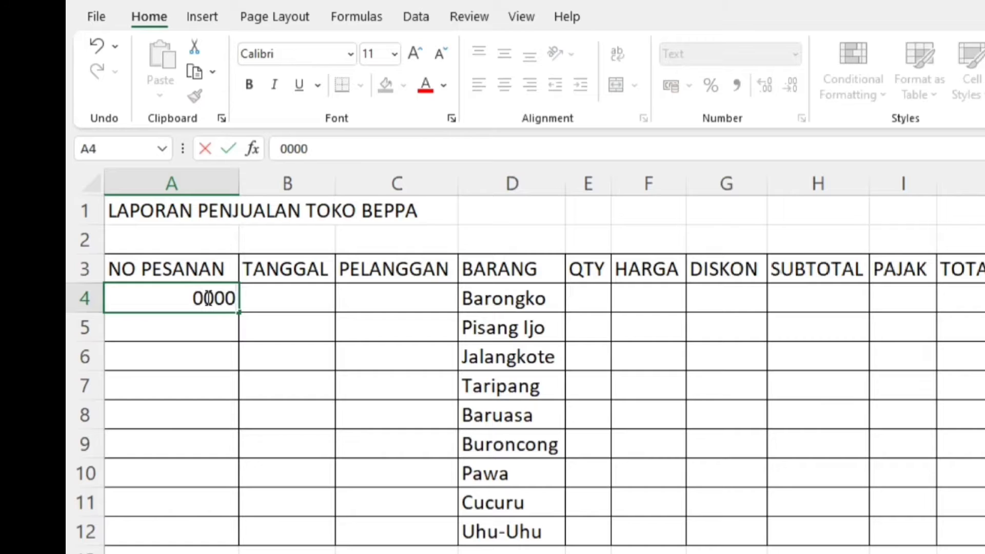
{"action": "type", "text": "001"}
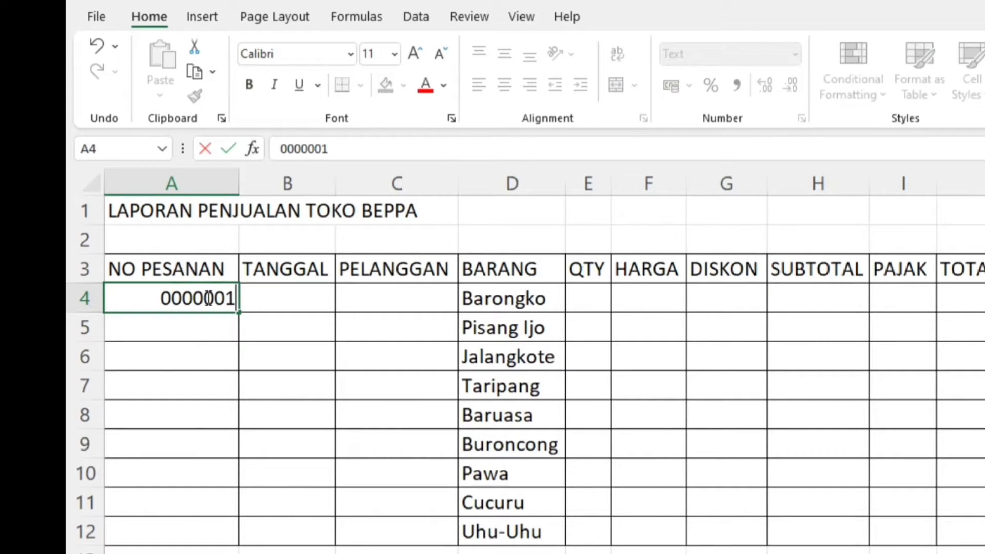
{"action": "key", "text": "Return"}
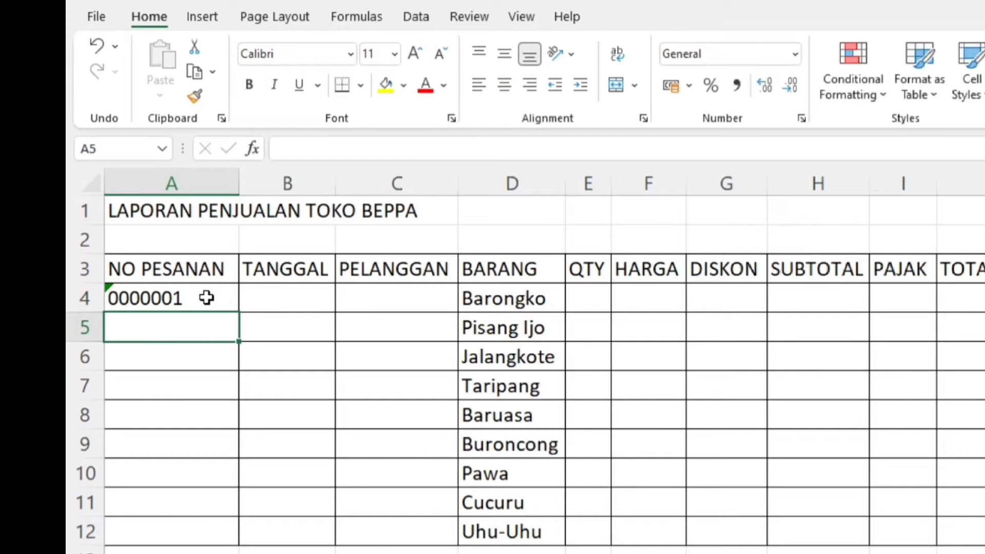
{"action": "left_click", "coordinate": [207, 297]}
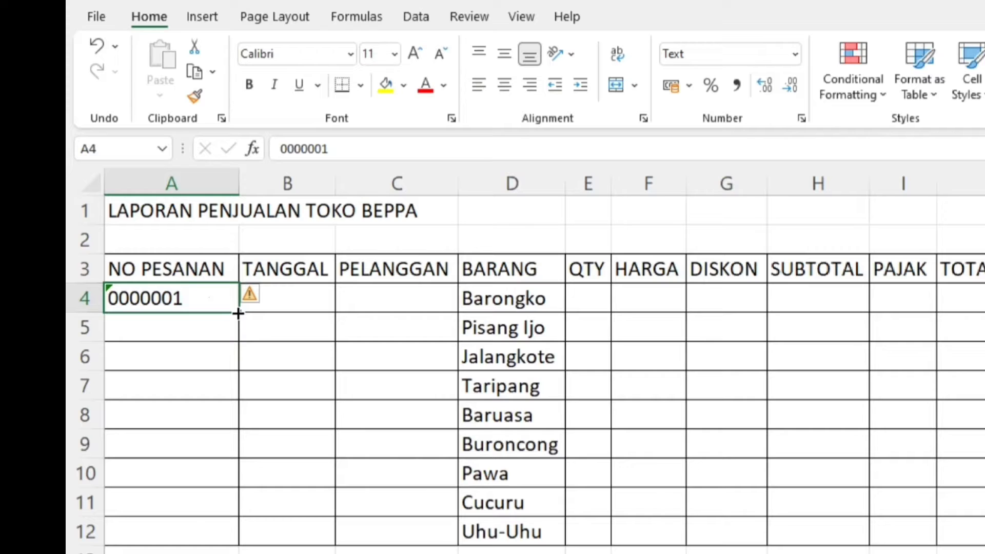
- Fill the order number series from A4 down to A12 and enter the date 28/02/2022 in B4 under TANGGAL
{"action": "left_click_drag", "start_coordinate": [238, 314], "coordinate": [253, 550]}
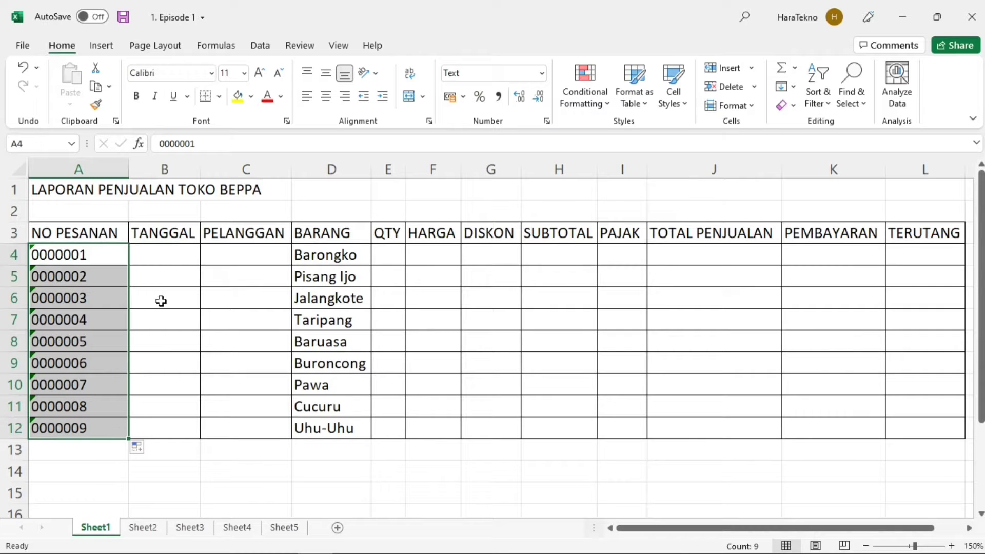
{"action": "left_click", "coordinate": [176, 256]}
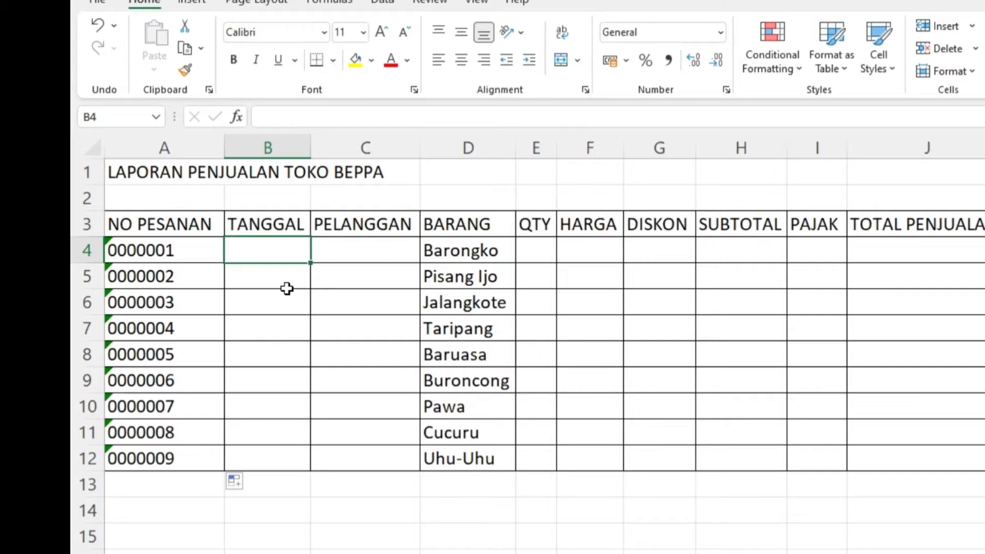
{"action": "type", "text": "28"}
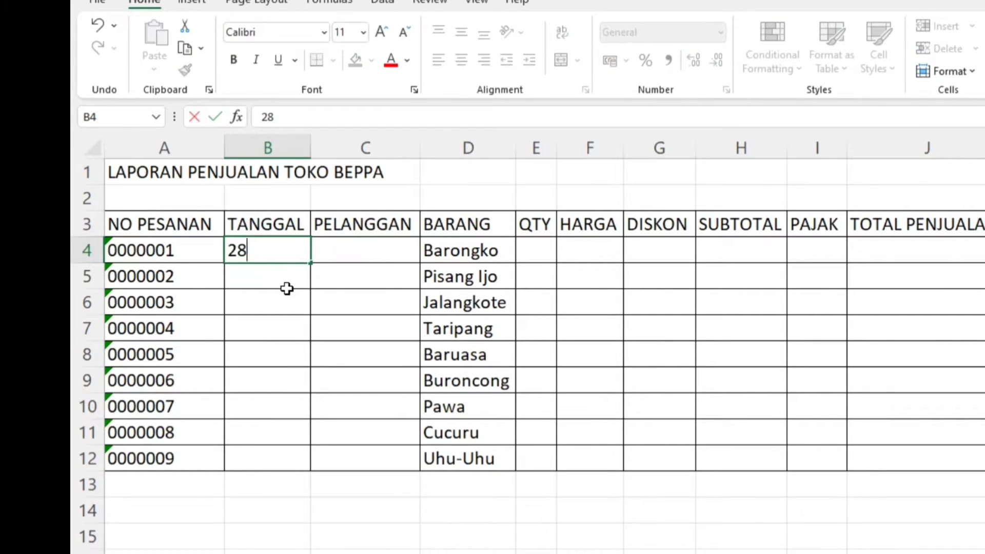
{"action": "type", "text": "/"}
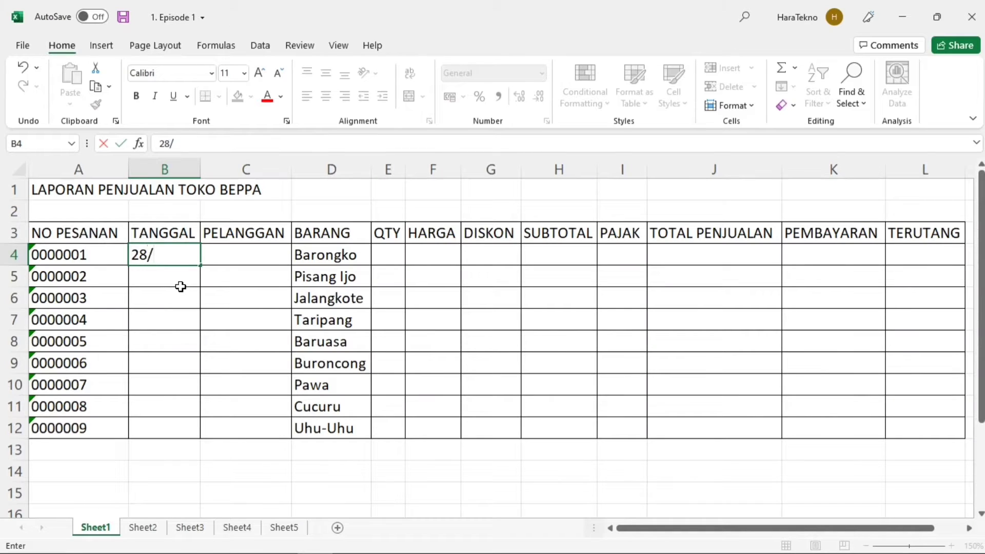
{"action": "type", "text": "02/2022"}
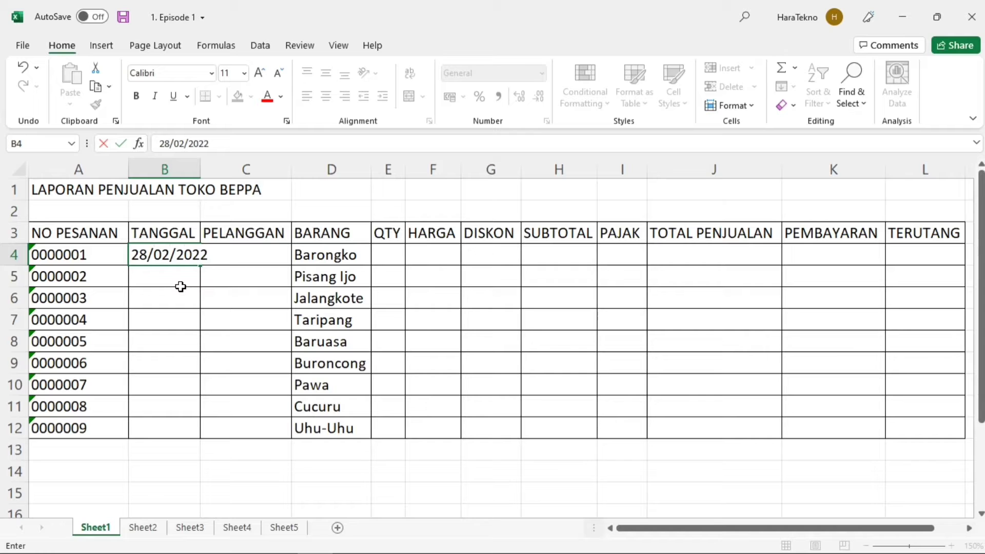
{"action": "key", "text": "Return"}
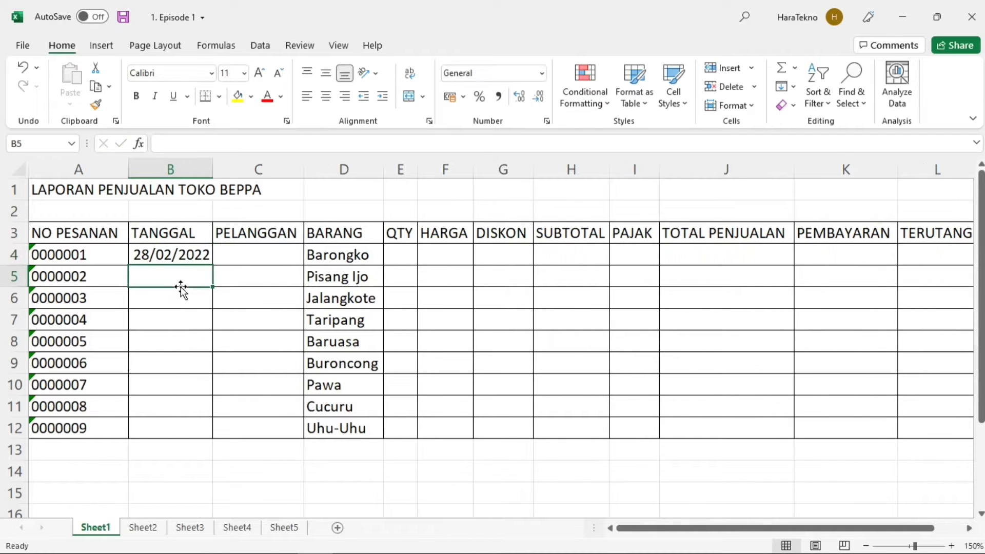
- Compare the number format of date cell B4 with the empty cells below it and review the available number formats
{"action": "left_click", "coordinate": [197, 314]}
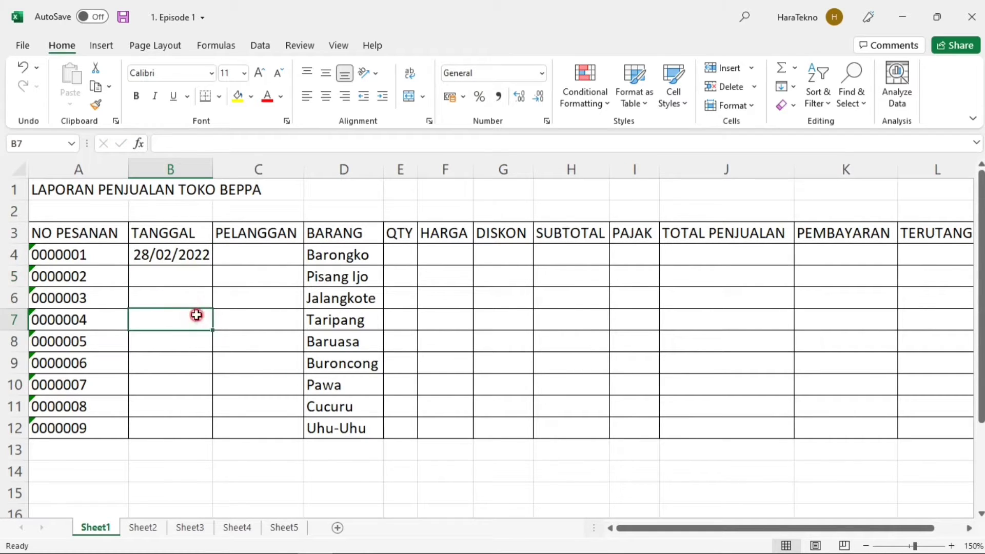
{"action": "left_click", "coordinate": [191, 291]}
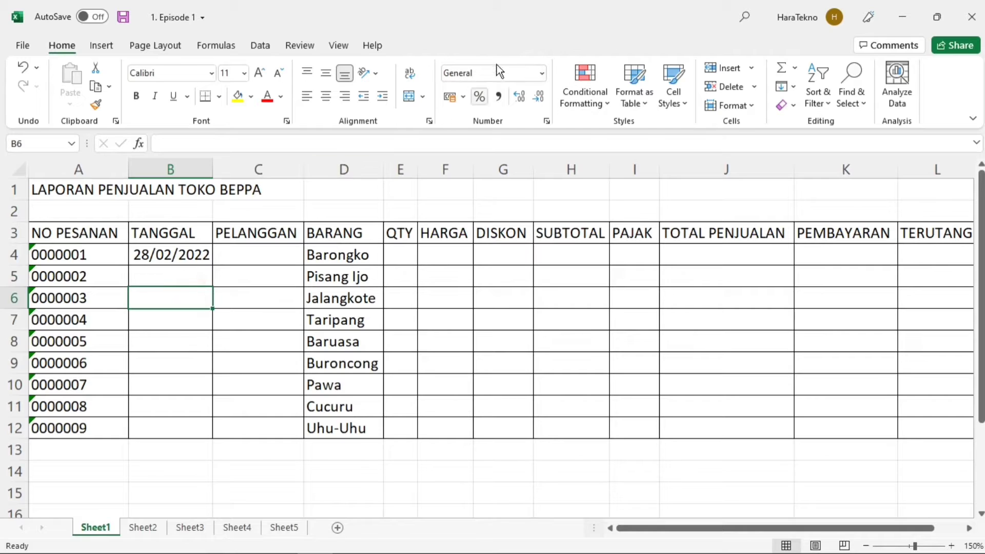
{"action": "left_click", "coordinate": [191, 257]}
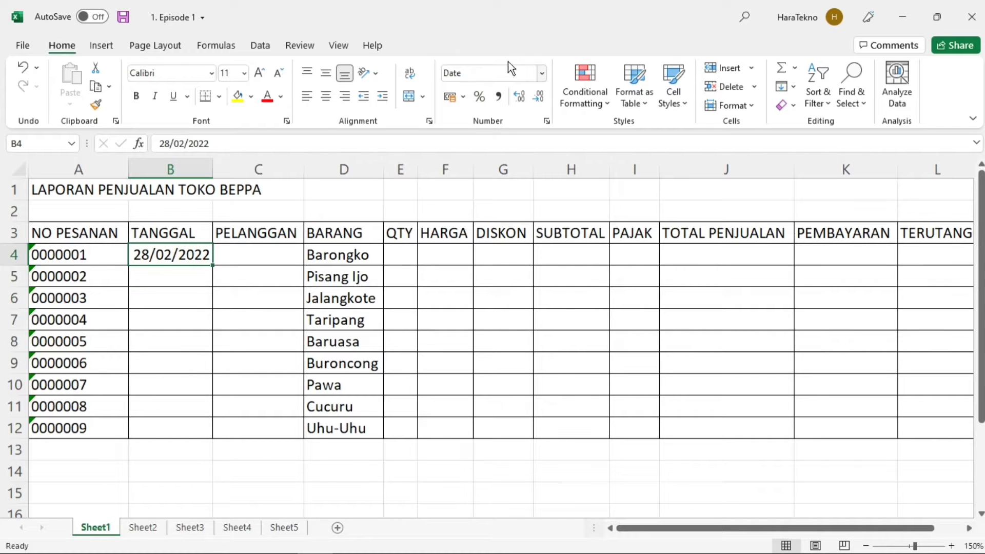
{"action": "left_click", "coordinate": [543, 74]}
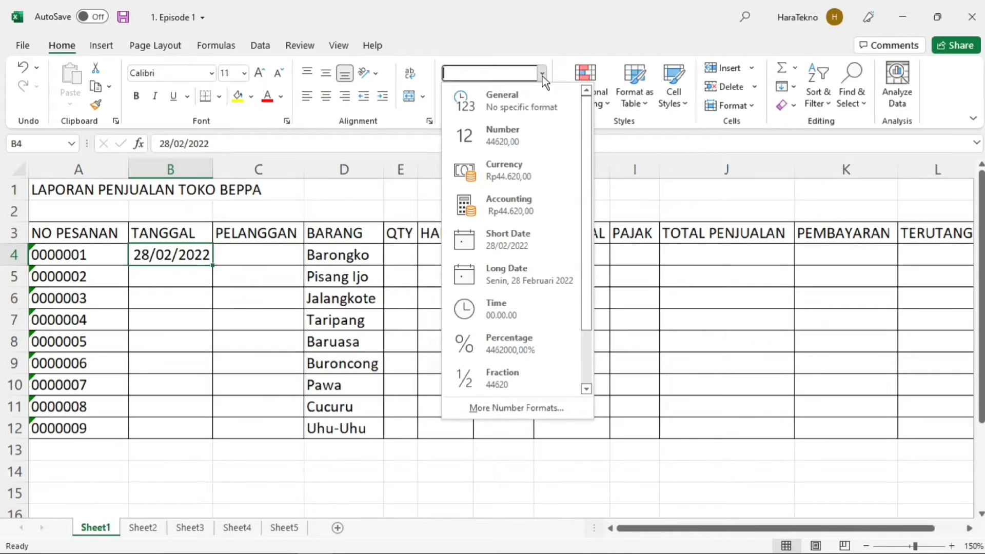
{"action": "left_click", "coordinate": [195, 277]}
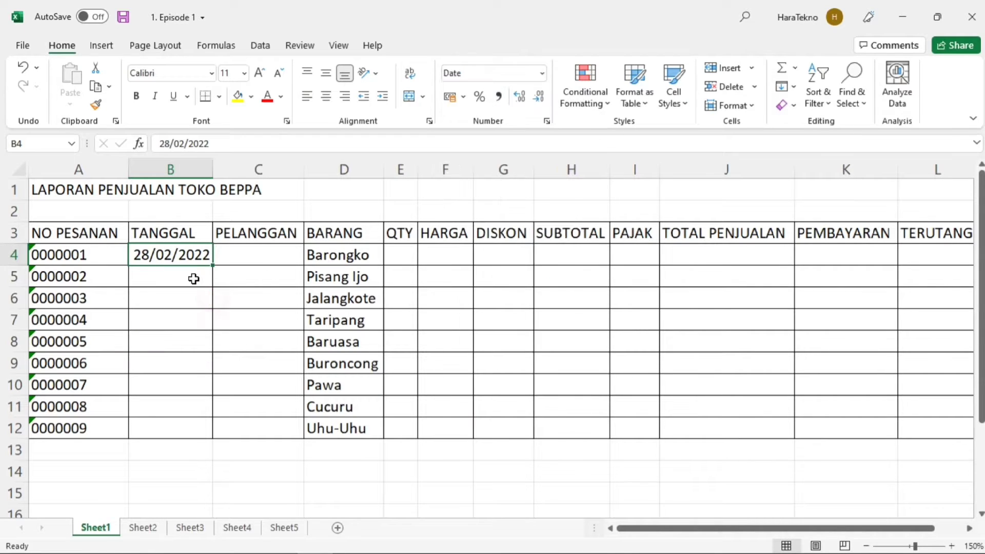
{"action": "left_click", "coordinate": [206, 273]}
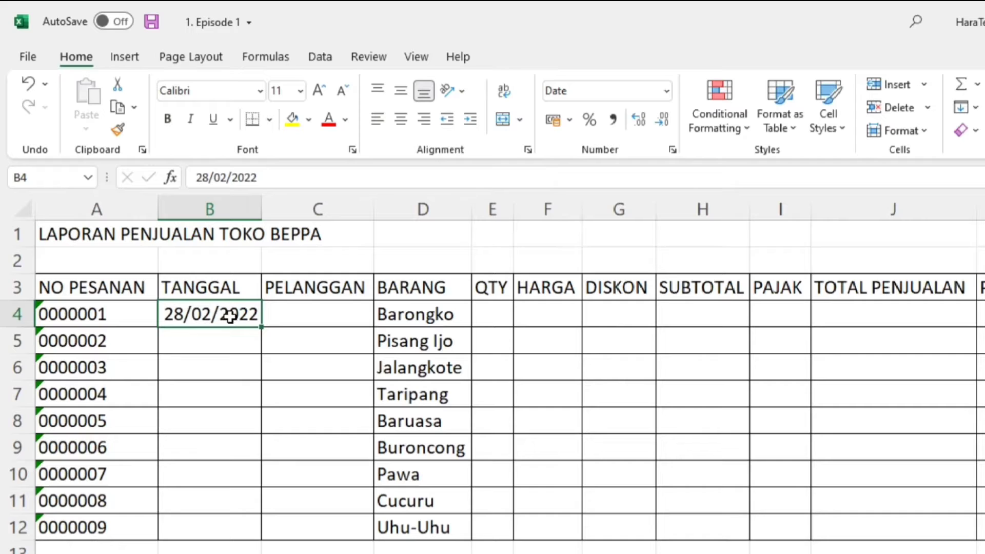
- Format B4 with the long date type that shows weekday, day, month name and year (*Rabu, 14 Maret 2012)
{"action": "left_click", "coordinate": [668, 93]}
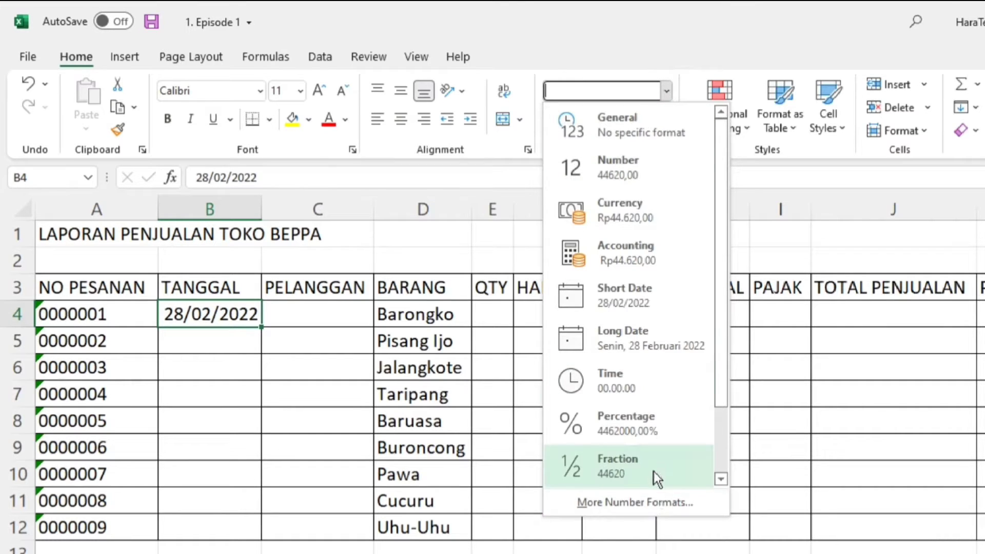
{"action": "left_click", "coordinate": [661, 504]}
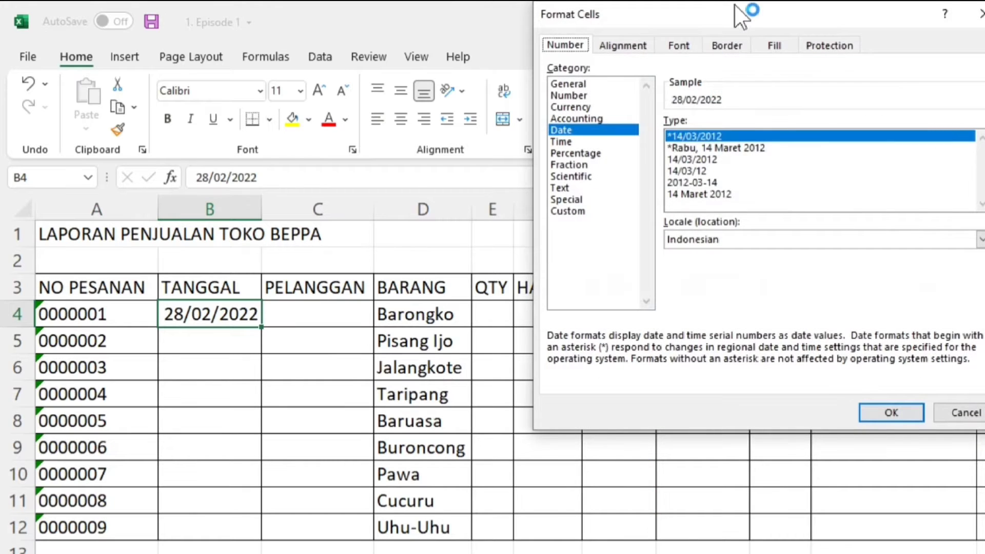
{"action": "left_click_drag", "start_coordinate": [734, 4], "coordinate": [583, 109]}
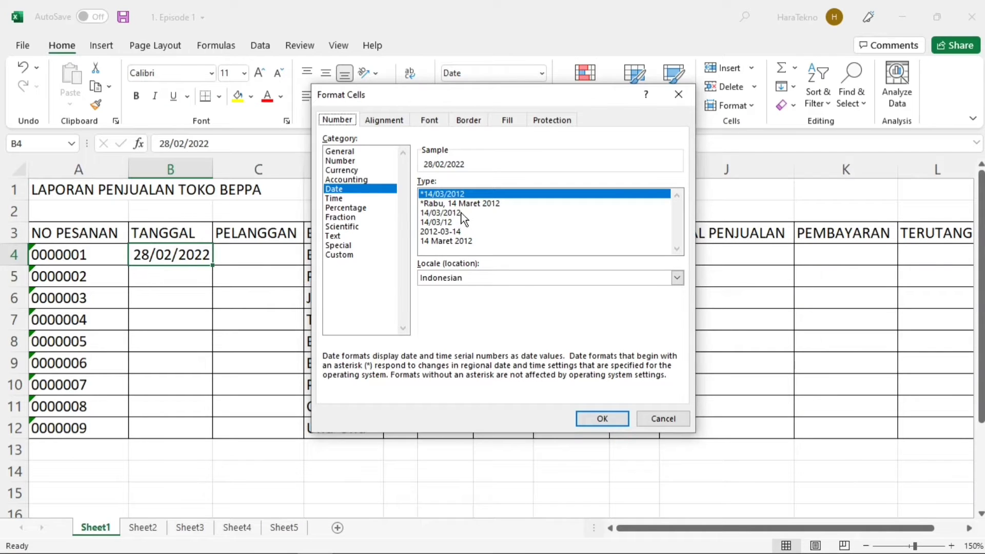
{"action": "left_click", "coordinate": [479, 203]}
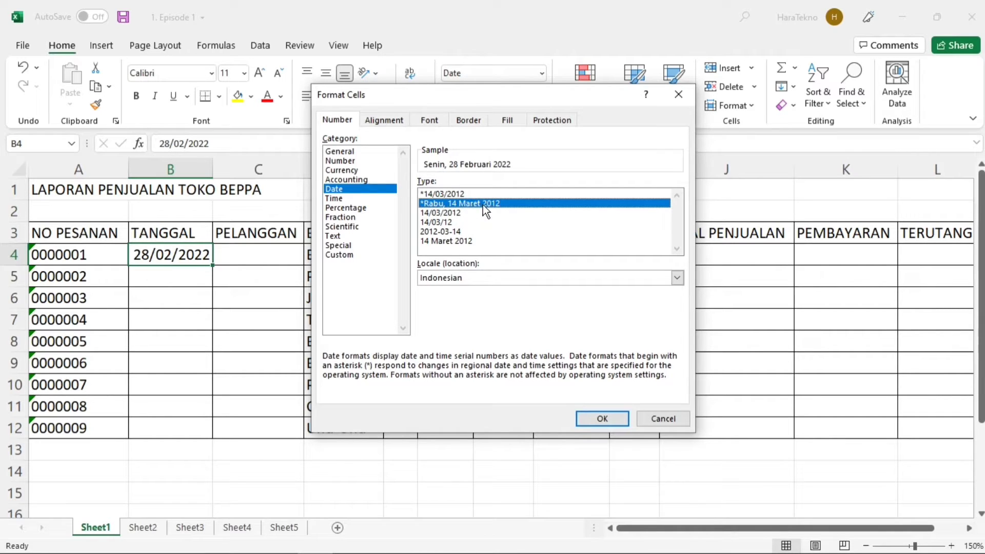
{"action": "left_click", "coordinate": [458, 242]}
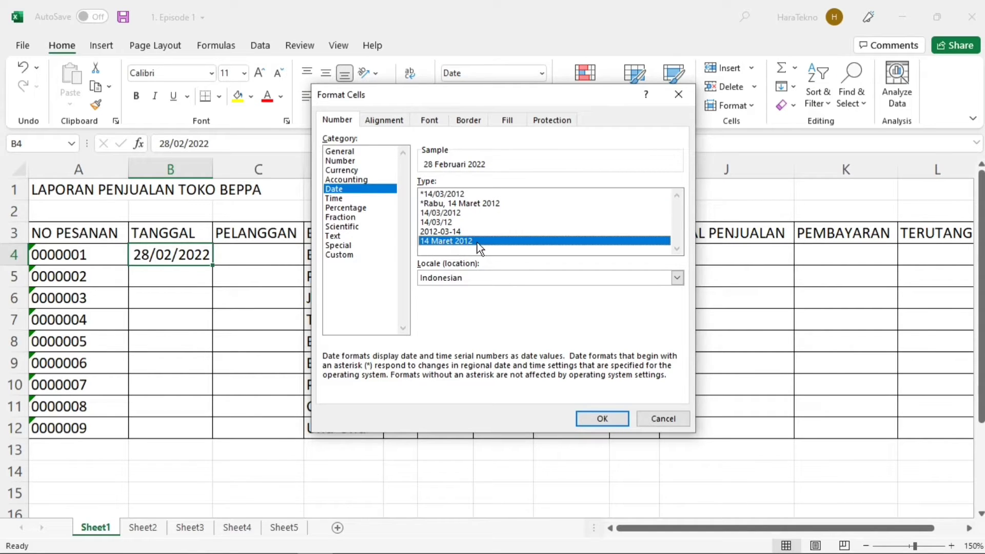
{"action": "left_click", "coordinate": [483, 202]}
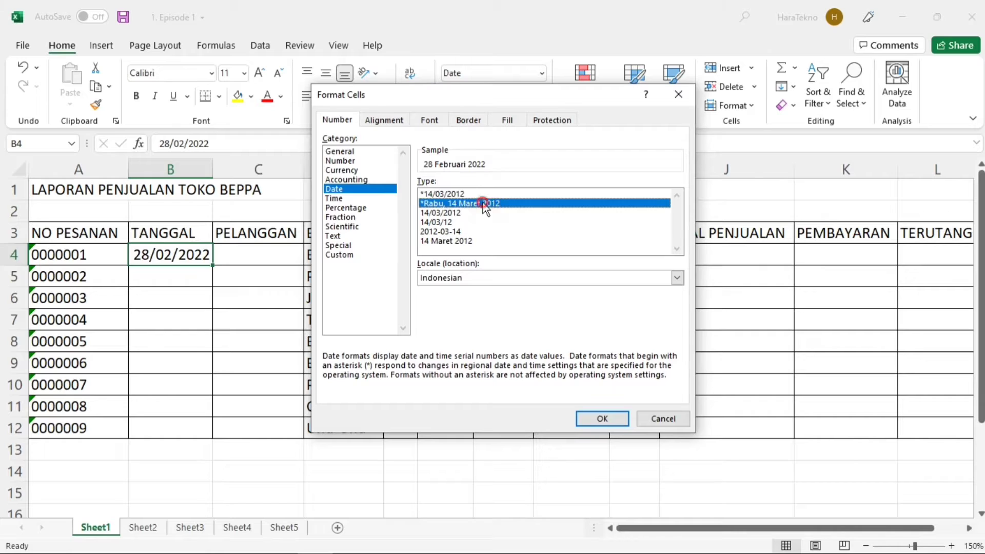
{"action": "left_click", "coordinate": [603, 419]}
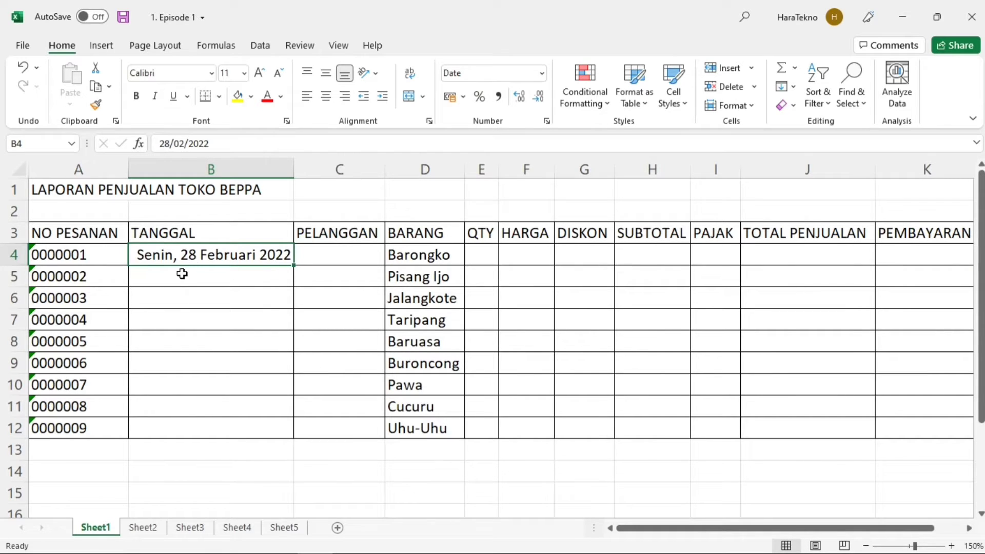
- Fill the date in B4 down the TANGGAL column to B12 as a series of consecutive days
{"action": "left_click", "coordinate": [252, 273]}
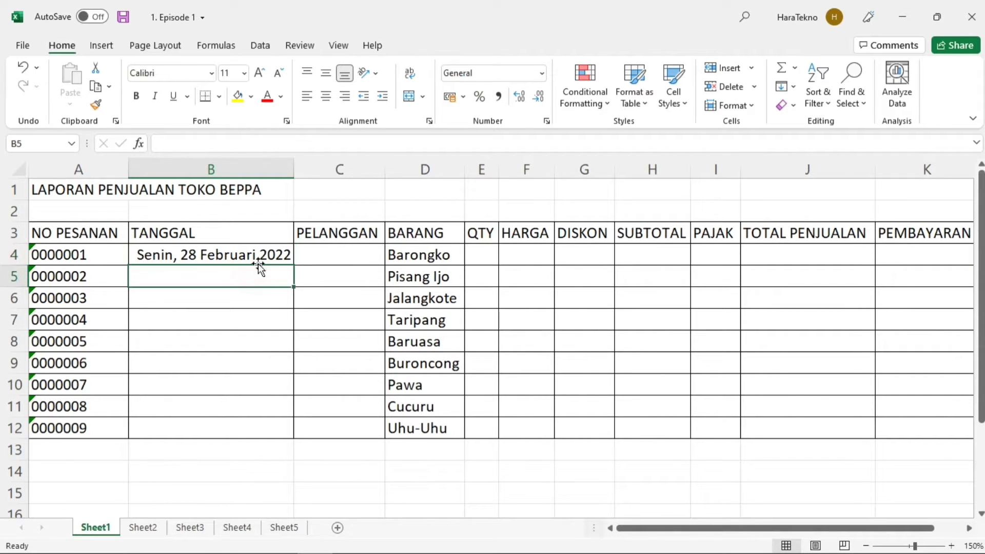
{"action": "left_click", "coordinate": [260, 256]}
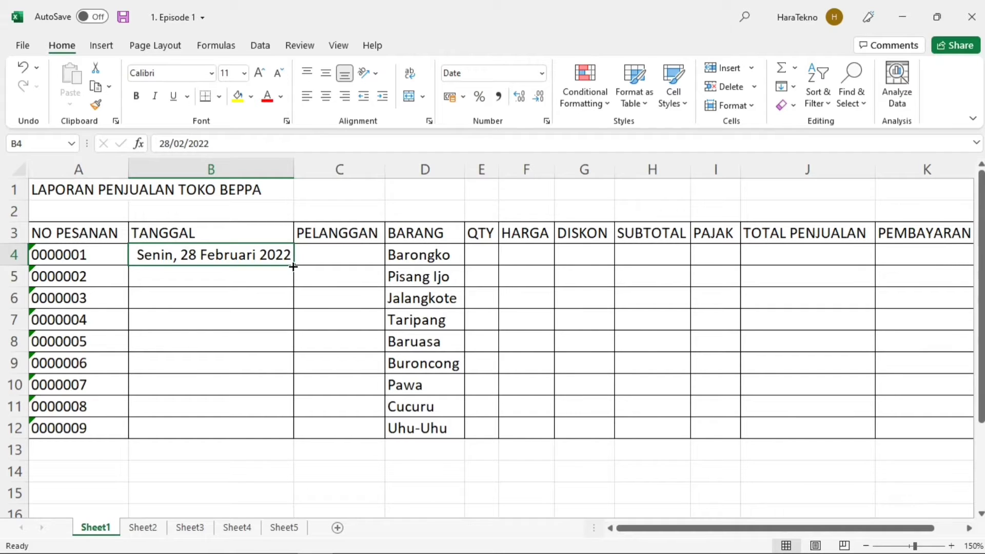
{"action": "left_click_drag", "start_coordinate": [293, 267], "coordinate": [318, 434]}
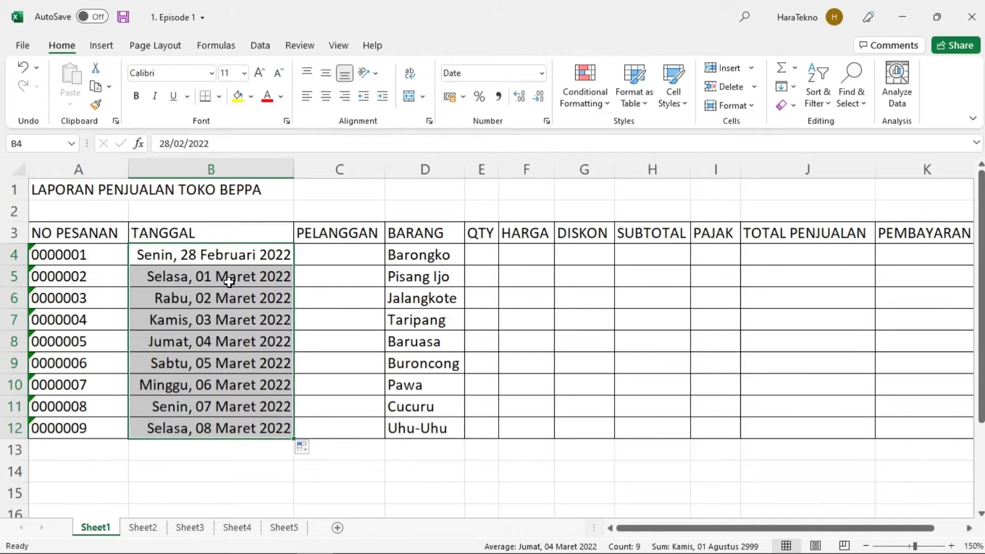
{"action": "left_click", "coordinate": [229, 281]}
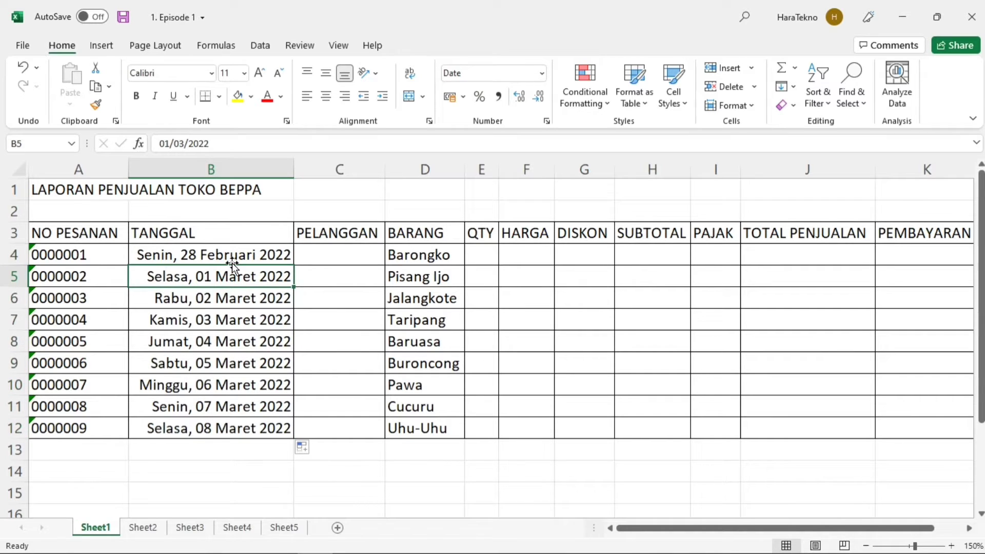
{"action": "left_click", "coordinate": [232, 258]}
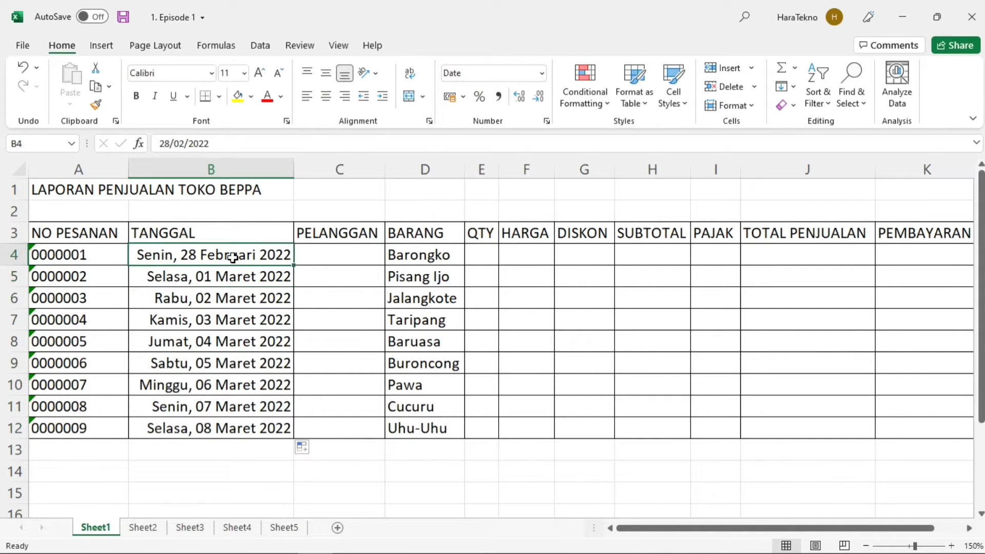
{"action": "left_click", "coordinate": [97, 258]}
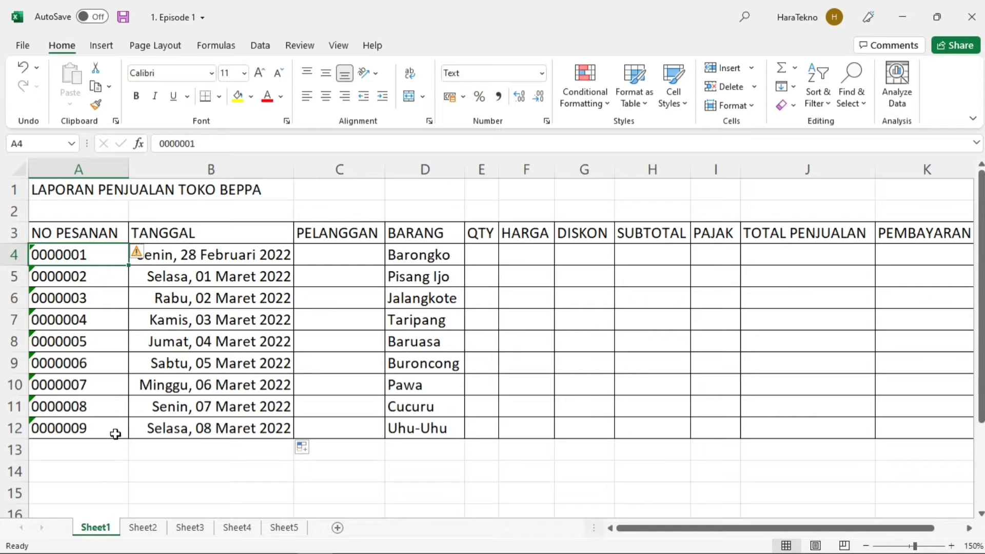
{"action": "left_click", "coordinate": [233, 258]}
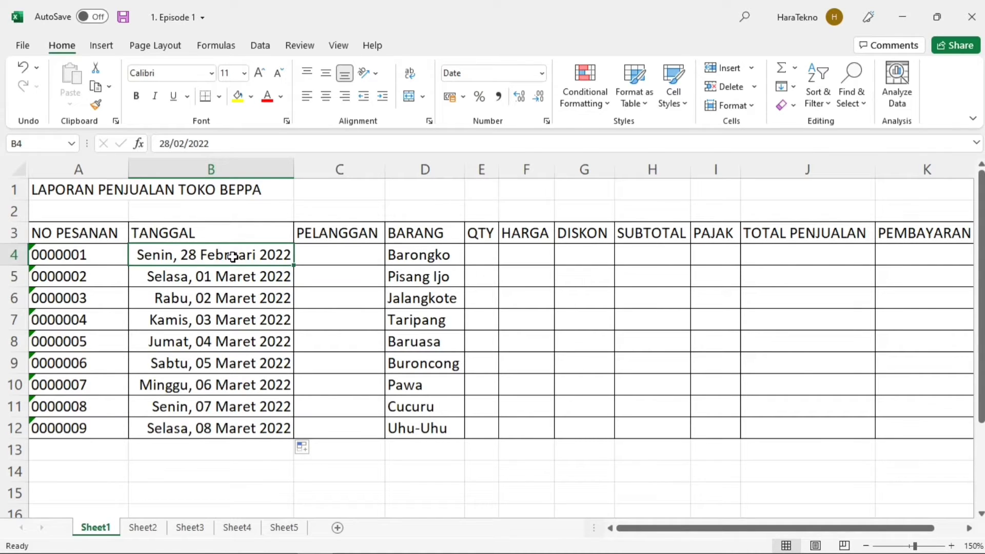
{"action": "left_click", "coordinate": [248, 278]}
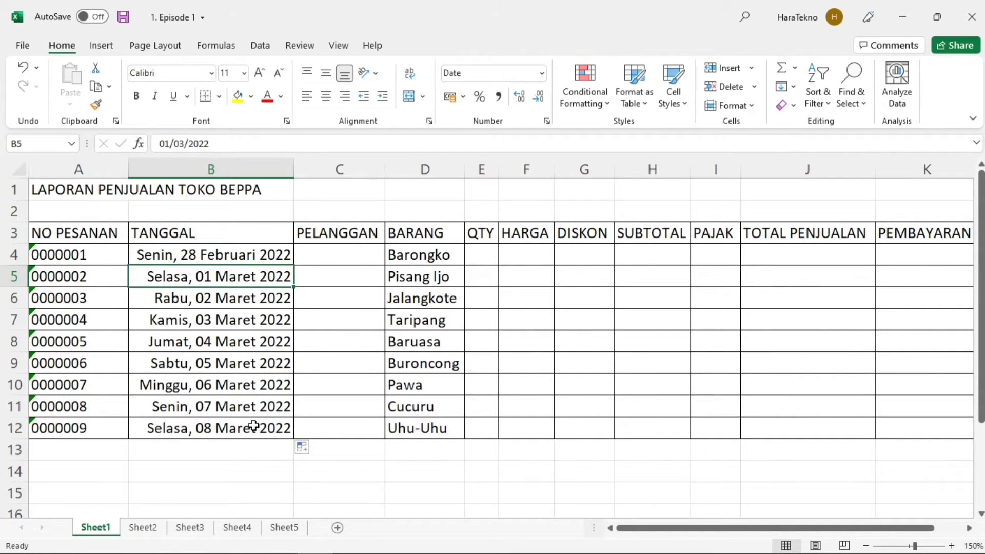
{"action": "left_click", "coordinate": [216, 254]}
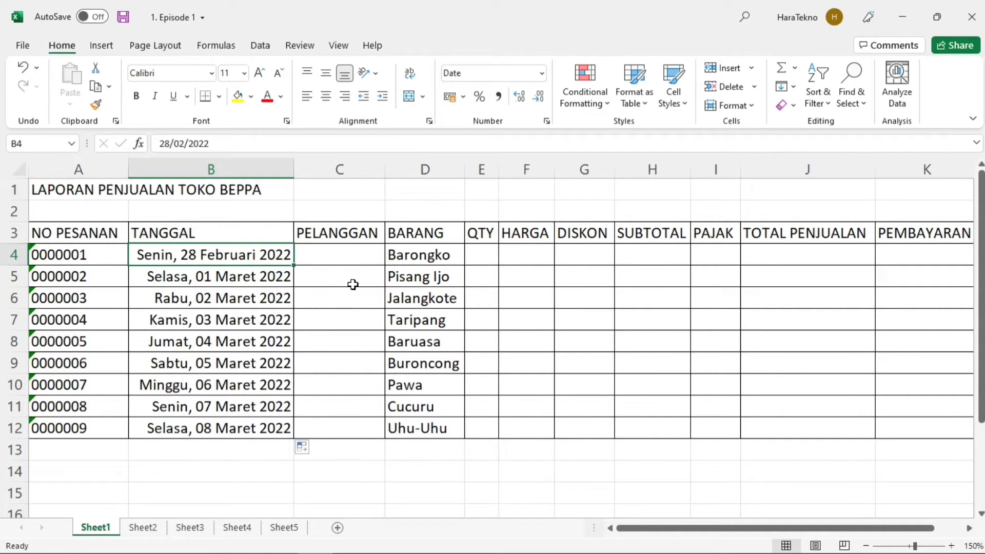
- Enter the first four customers' first names in the PELANGGAN column, cells C4 to C7
{"action": "left_click", "coordinate": [350, 256]}
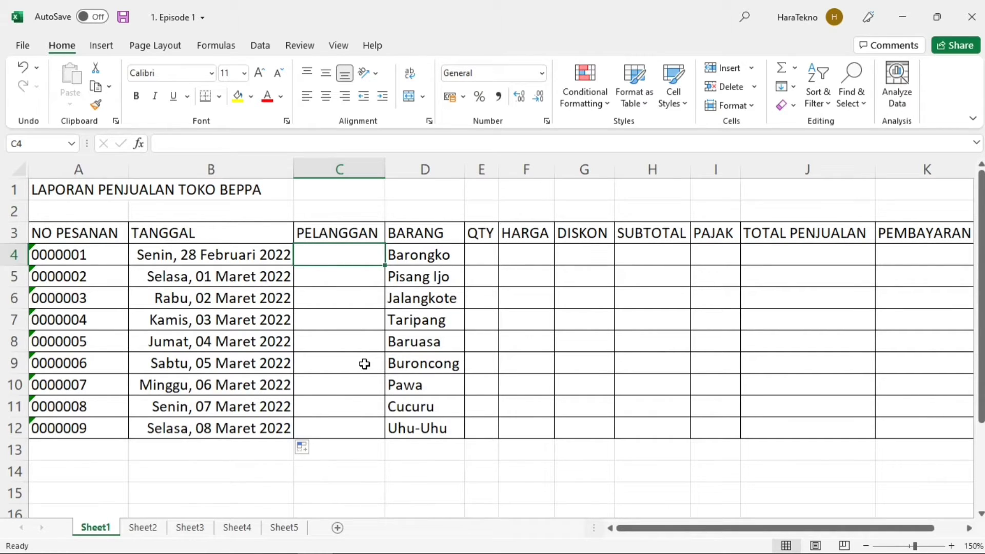
{"action": "type", "text": "Randi"}
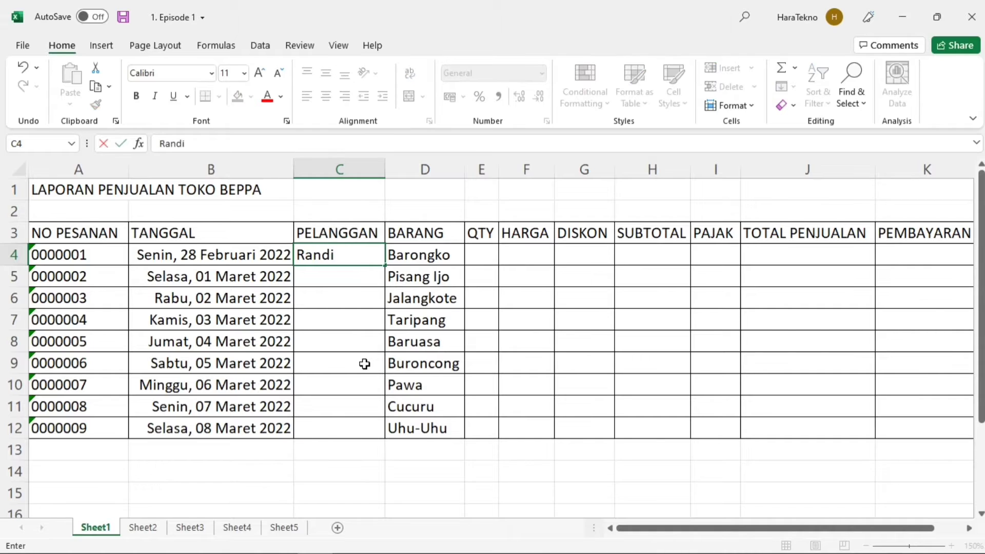
{"action": "key", "text": "Return"}
{"action": "type", "text": "Anca"}
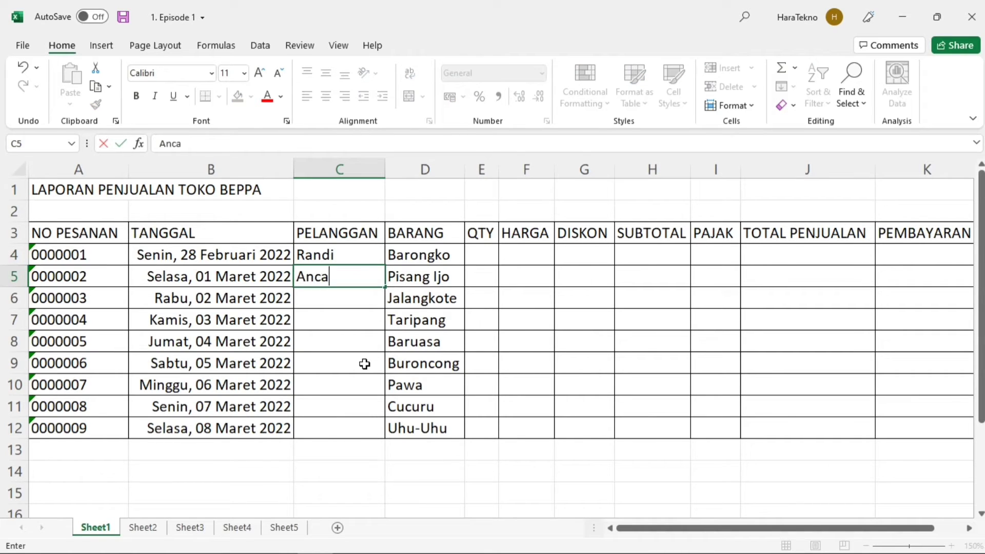
{"action": "key", "text": "Return"}
{"action": "type", "text": "Ar"}
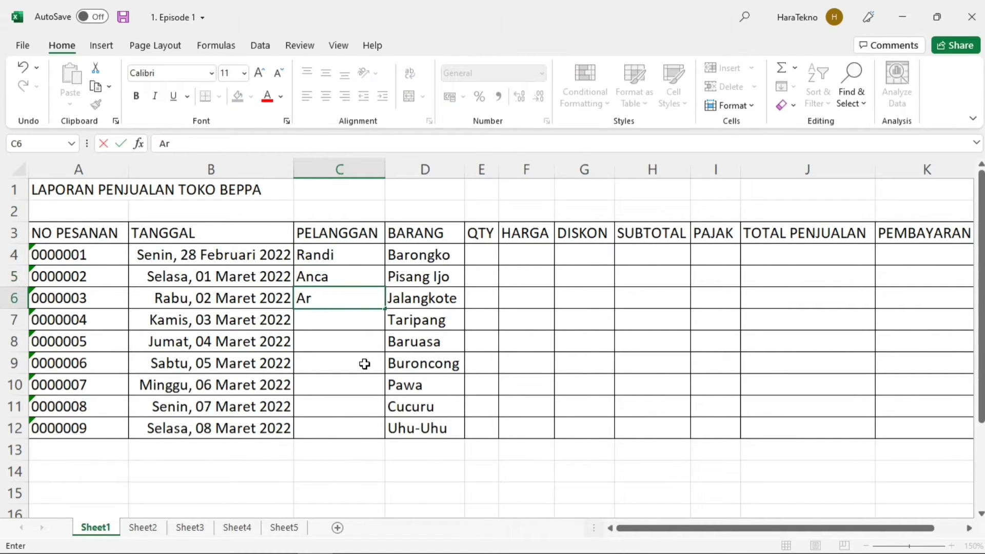
{"action": "type", "text": "i"}
{"action": "key", "text": "Return"}
{"action": "type", "text": "Akba"}
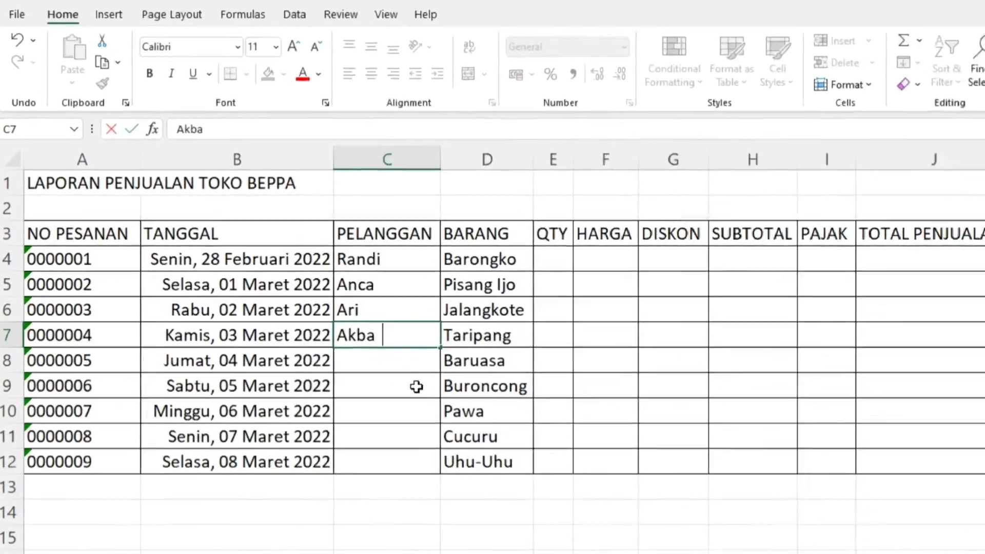
{"action": "type", "text": "r"}
{"action": "key", "text": "Return"}
- Enter the remaining five customers' first names in the PELANGGAN column, cells C8 to C12
{"action": "type", "text": "fari"}
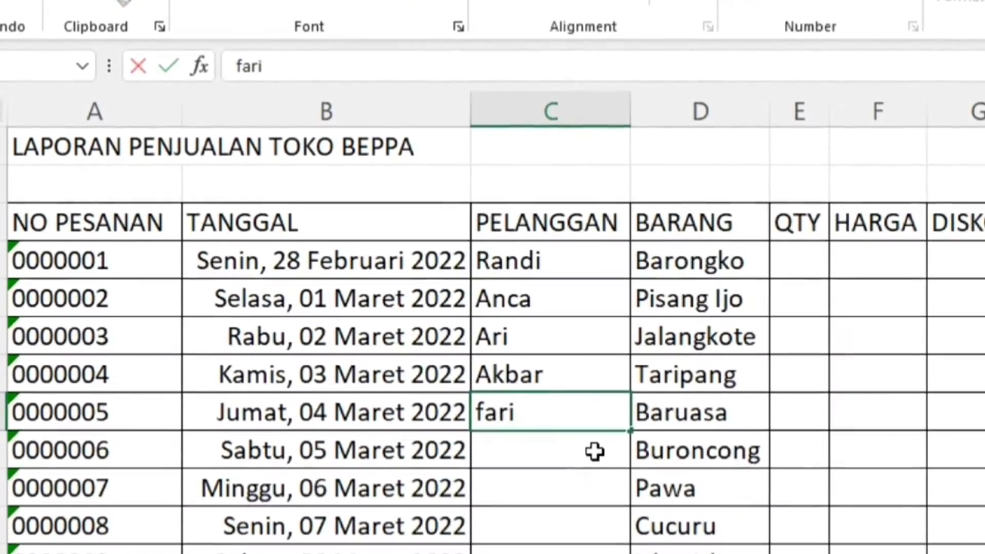
{"action": "type", "text": "d"}
{"action": "key", "text": "Return"}
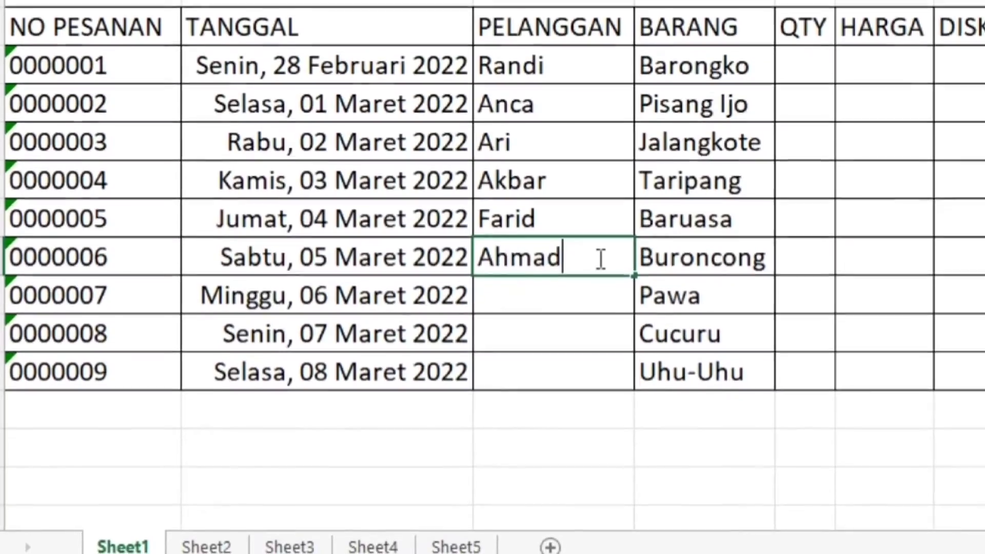
{"action": "key", "text": "Return"}
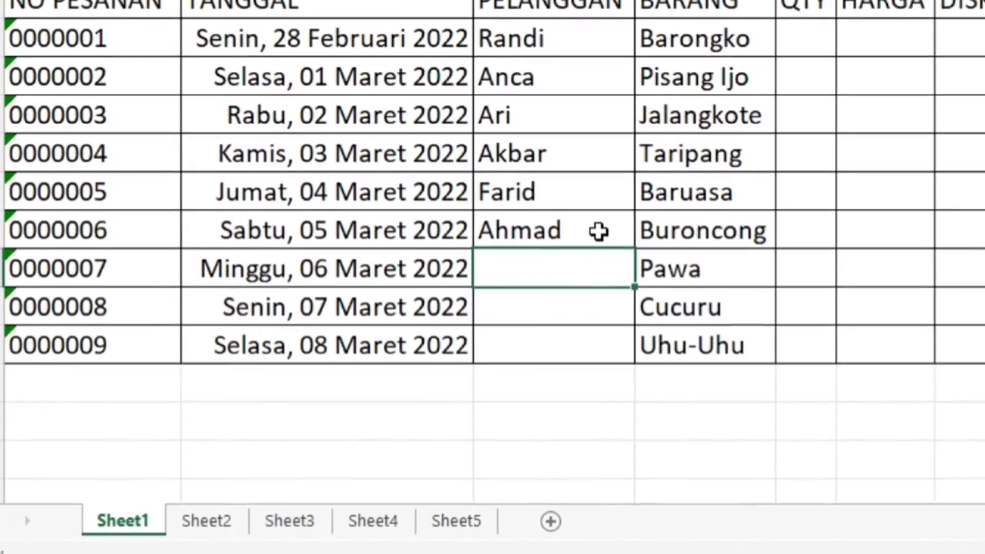
{"action": "type", "text": "Nur"}
{"action": "key", "text": "Return"}
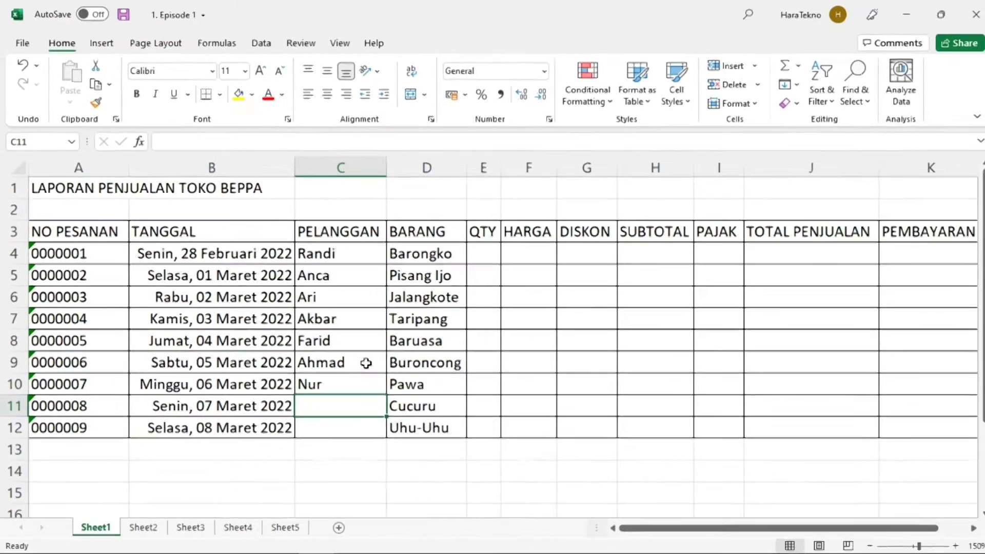
{"action": "type", "text": "A"}
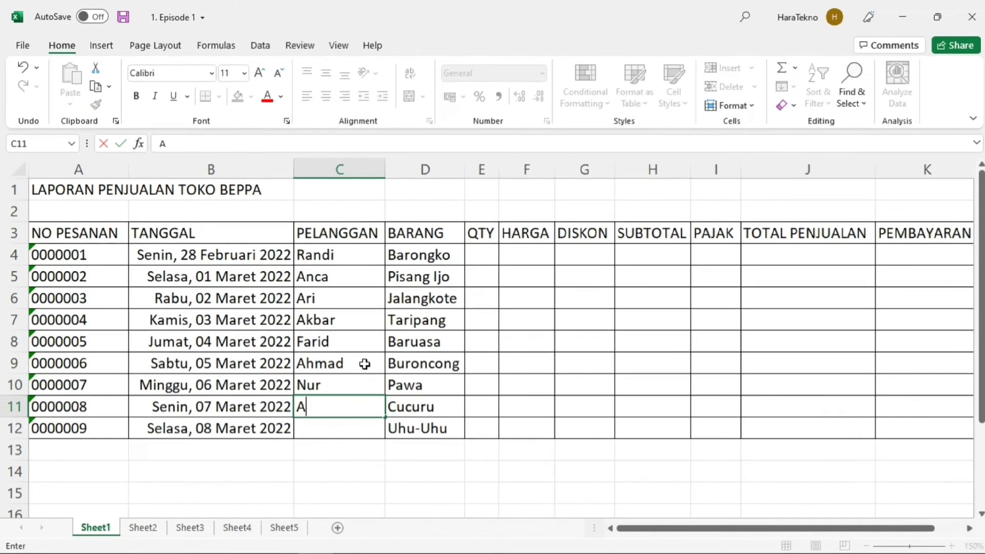
{"action": "type", "text": "nti"}
{"action": "key", "text": "Return"}
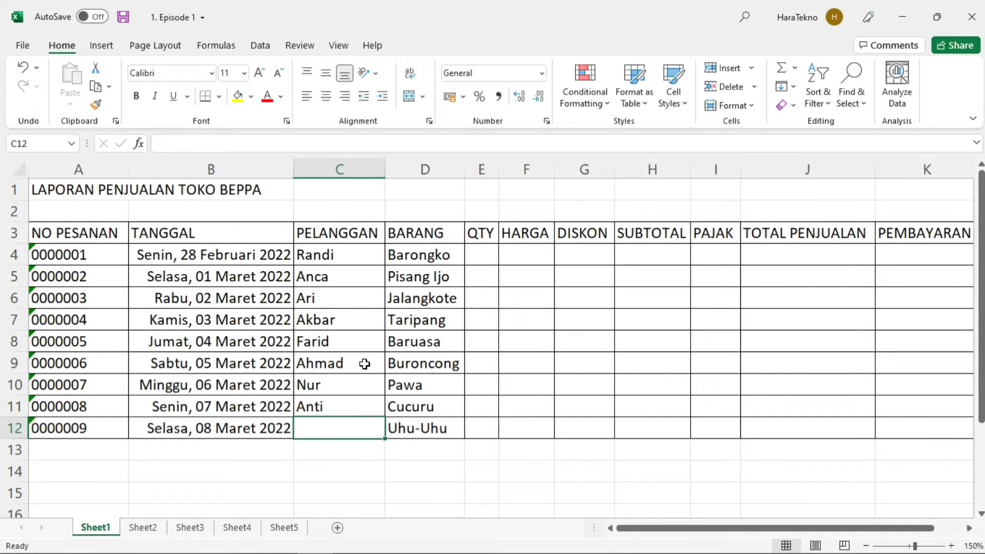
{"action": "type", "text": "Nurul"}
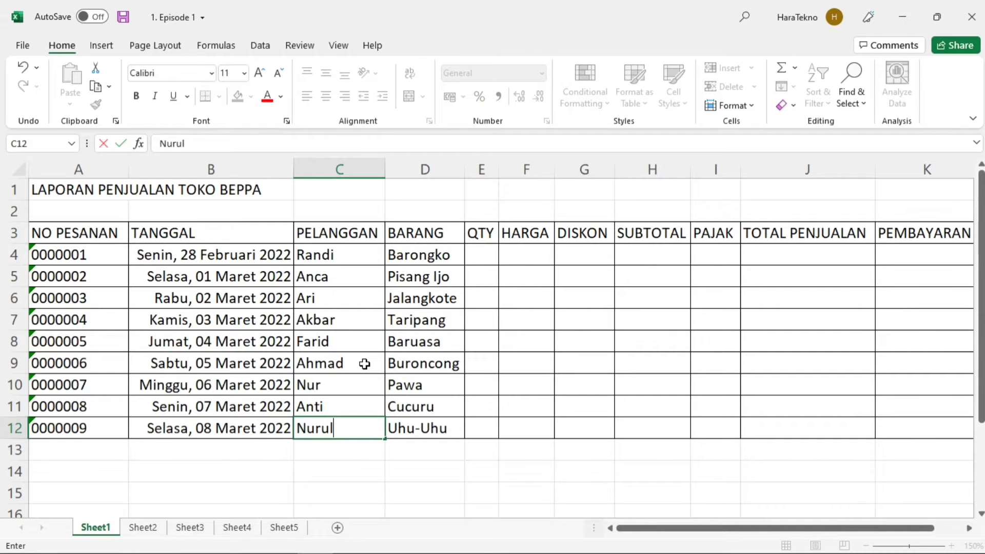
{"action": "key", "text": "Return"}
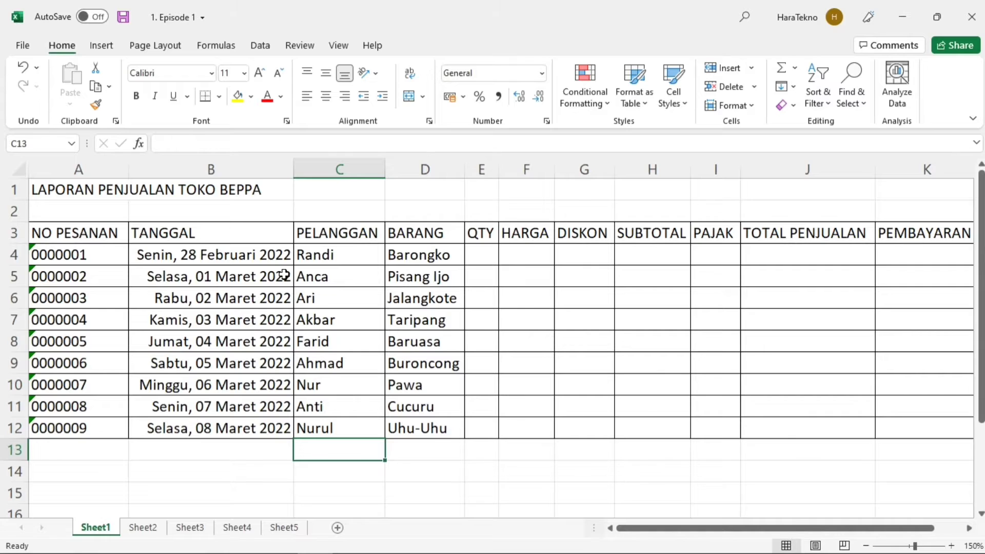
- Enter the quantities 1, 4, 2, 5, 2, 2 and 3 in the QTY column, cells E4 to E10
{"action": "left_click_drag", "start_coordinate": [363, 252], "coordinate": [354, 426]}
{"action": "left_click", "coordinate": [482, 257]}
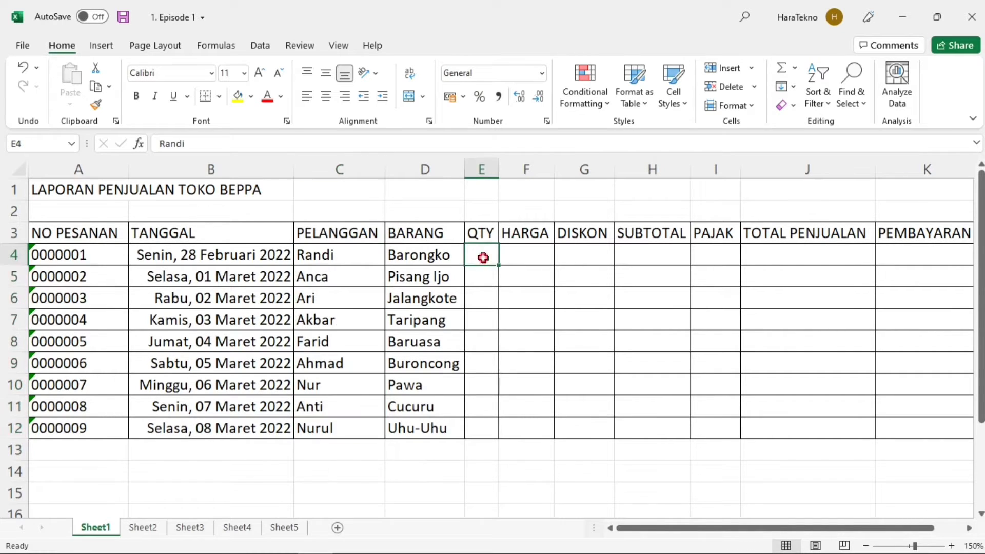
{"action": "left_click", "coordinate": [490, 295]}
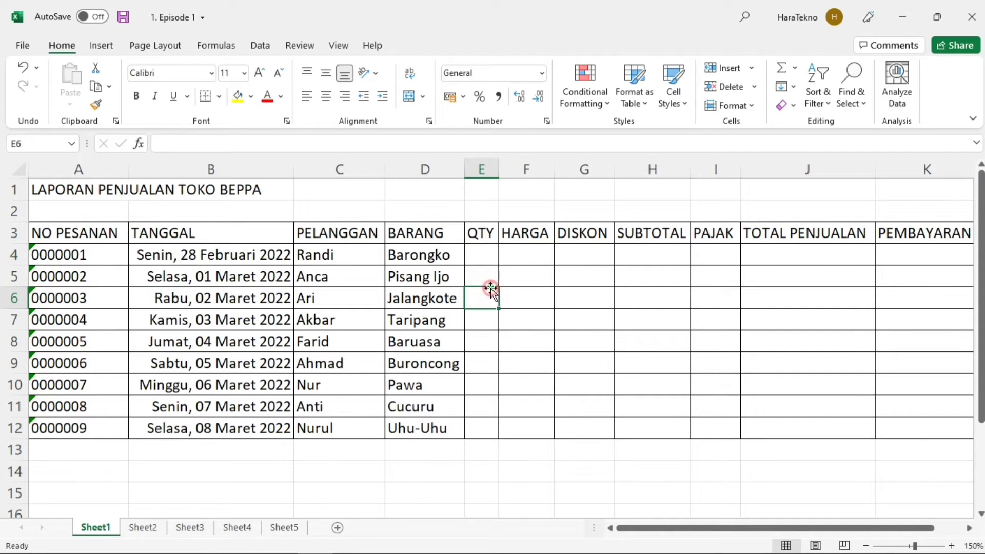
{"action": "left_click", "coordinate": [484, 260]}
{"action": "type", "text": "1"}
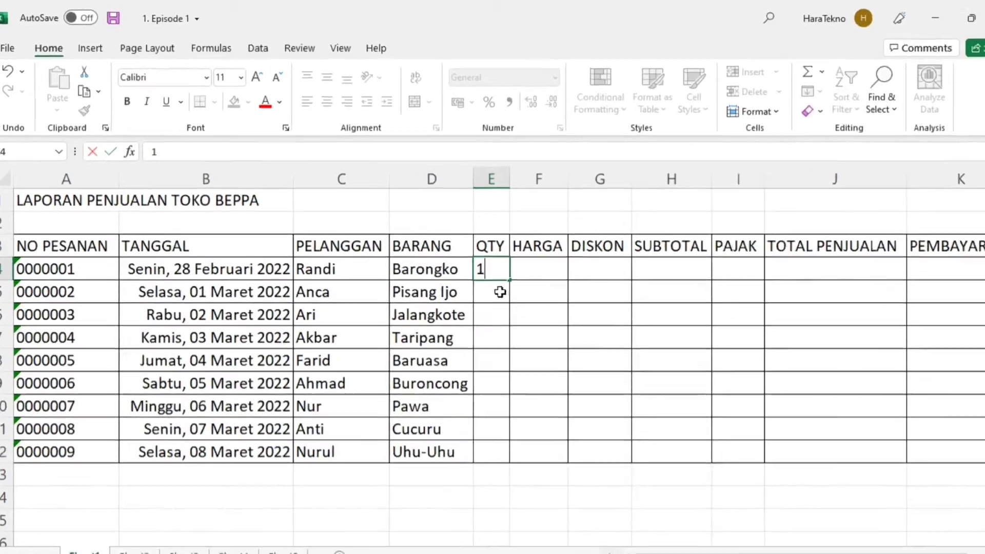
{"action": "key", "text": "Return"}
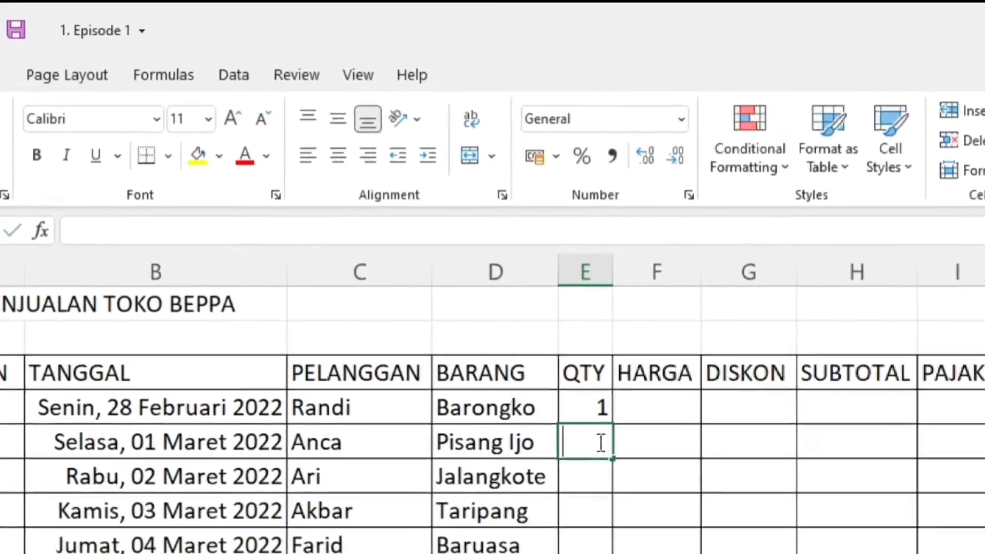
{"action": "type", "text": "4"}
{"action": "key", "text": "Return"}
{"action": "type", "text": "2"}
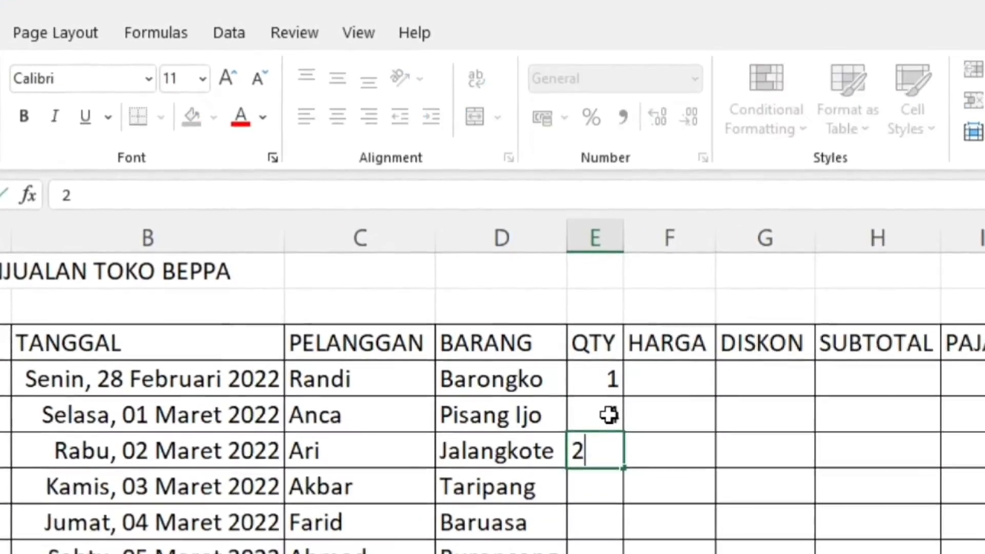
{"action": "key", "text": "Return"}
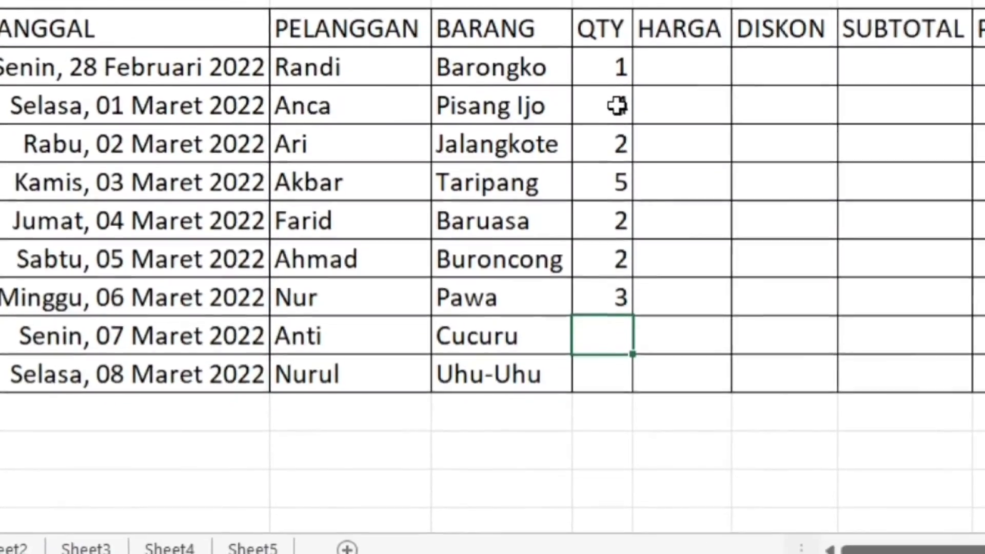
- Complete the QTY column with 10 for Cucuru in E11 and 11 for Uhu-Uhu in E12
{"action": "type", "text": "10"}
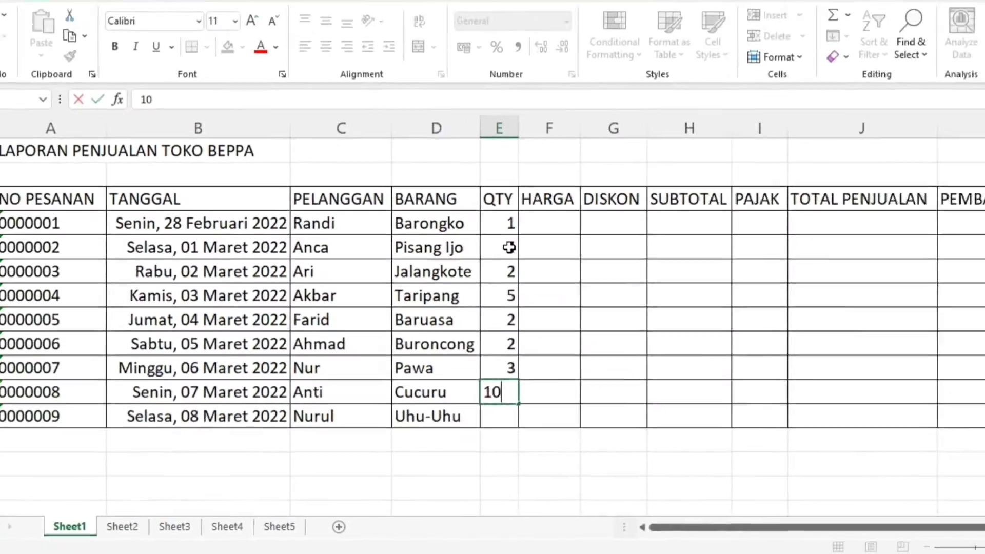
{"action": "key", "text": "Return"}
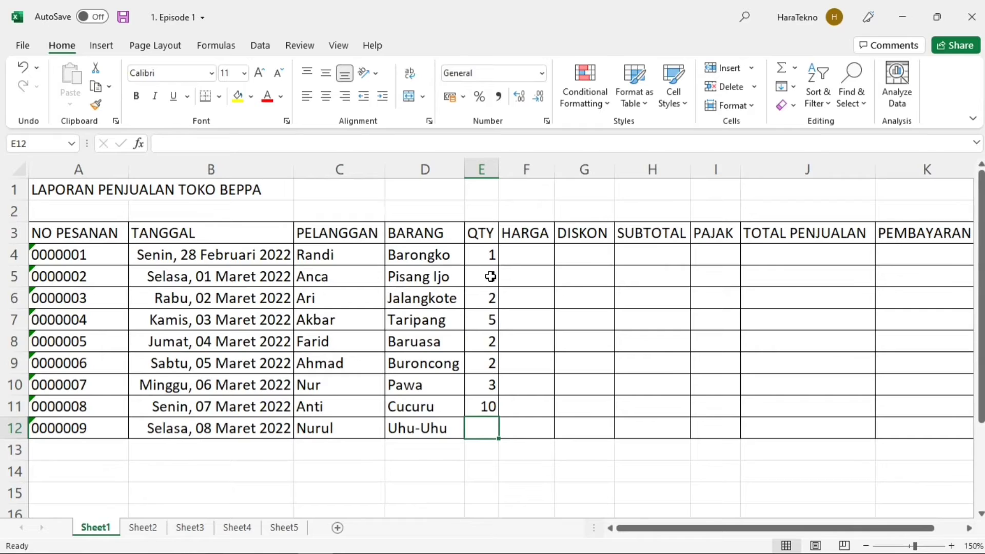
{"action": "type", "text": "11"}
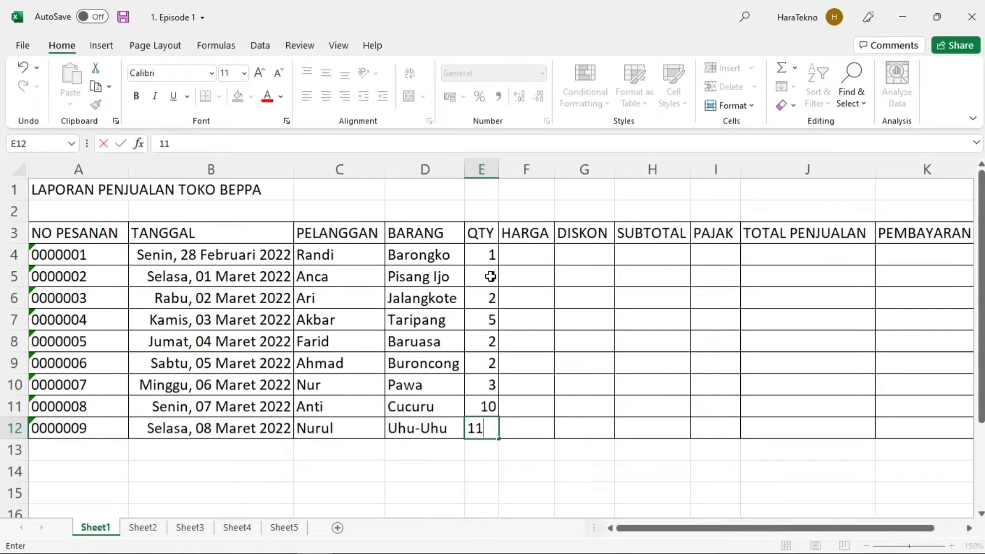
{"action": "key", "text": "Tab"}
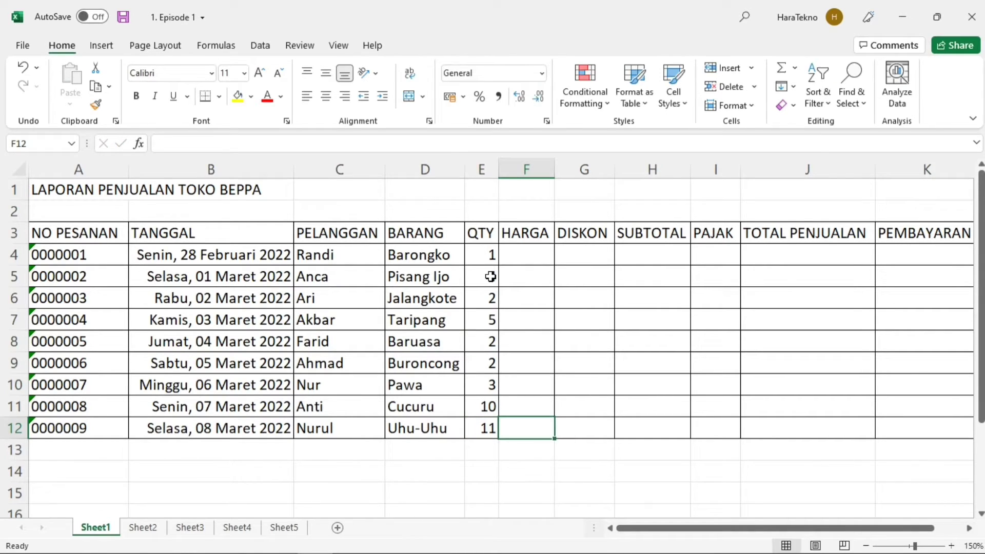
- Enter the prices 2000, 3000 and 1000 in the HARGA column for Barongko, Pisang Ijo and Jalangkote, cells F4 to F6
{"action": "left_click", "coordinate": [534, 258]}
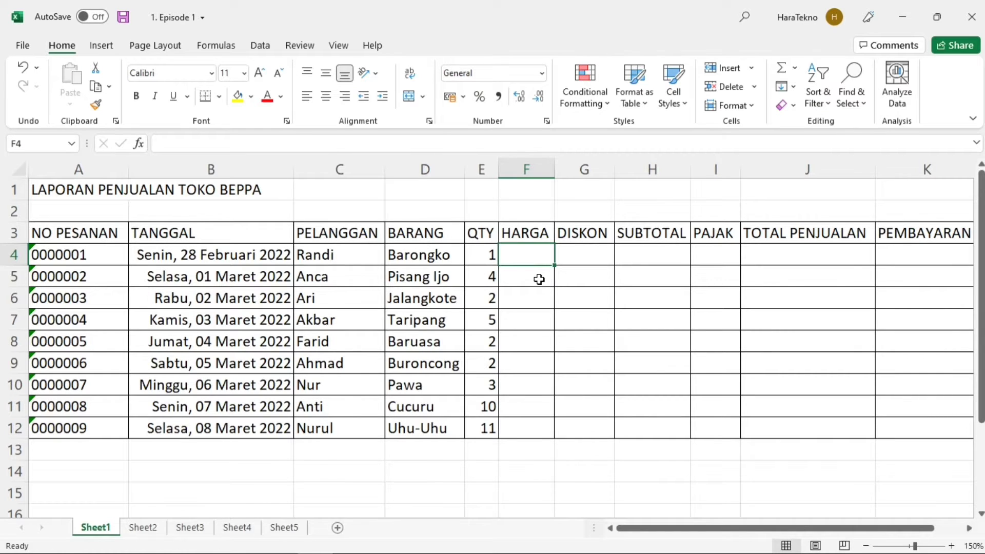
{"action": "type", "text": "2000"}
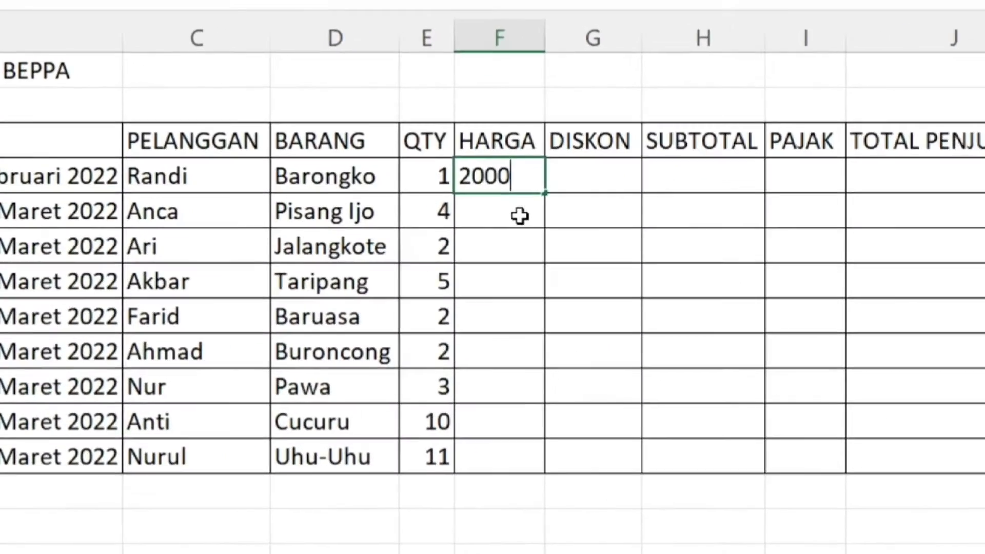
{"action": "key", "text": "Return"}
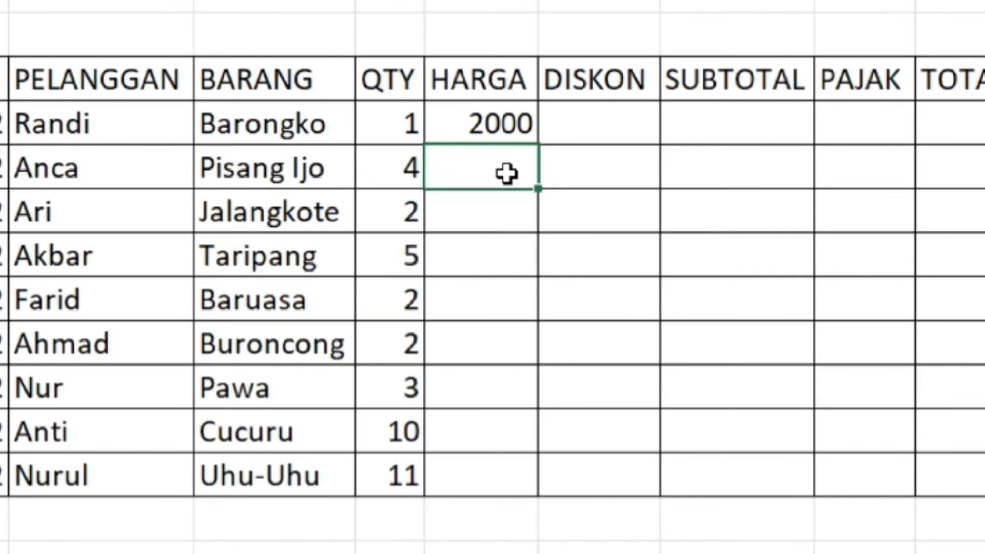
{"action": "left_click", "coordinate": [510, 213]}
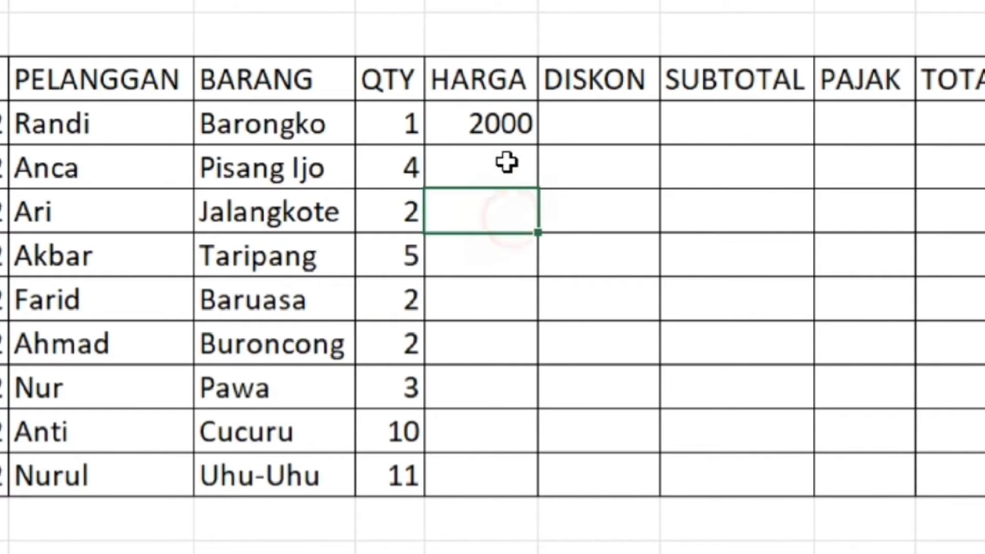
{"action": "left_click", "coordinate": [506, 161]}
{"action": "type", "text": "3000"}
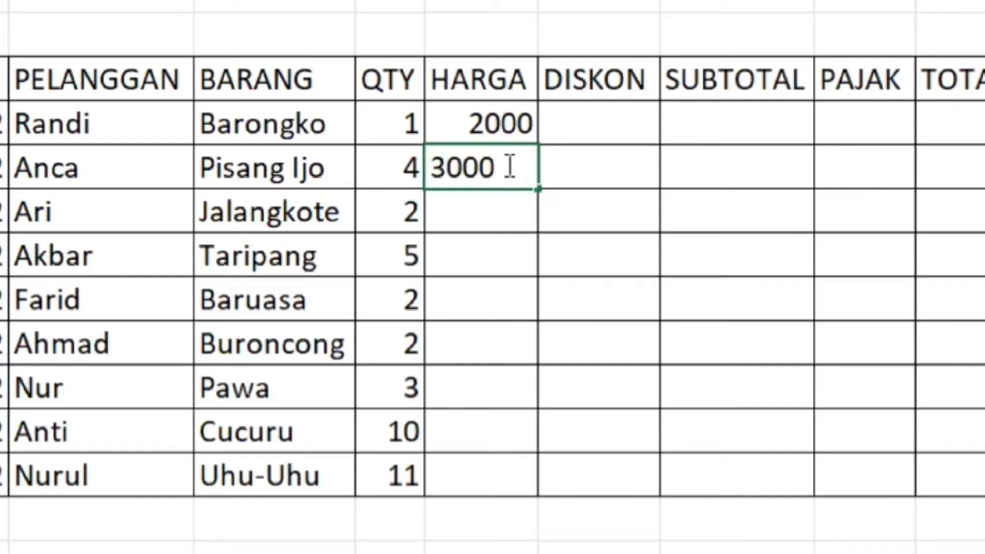
{"action": "key", "text": "Return"}
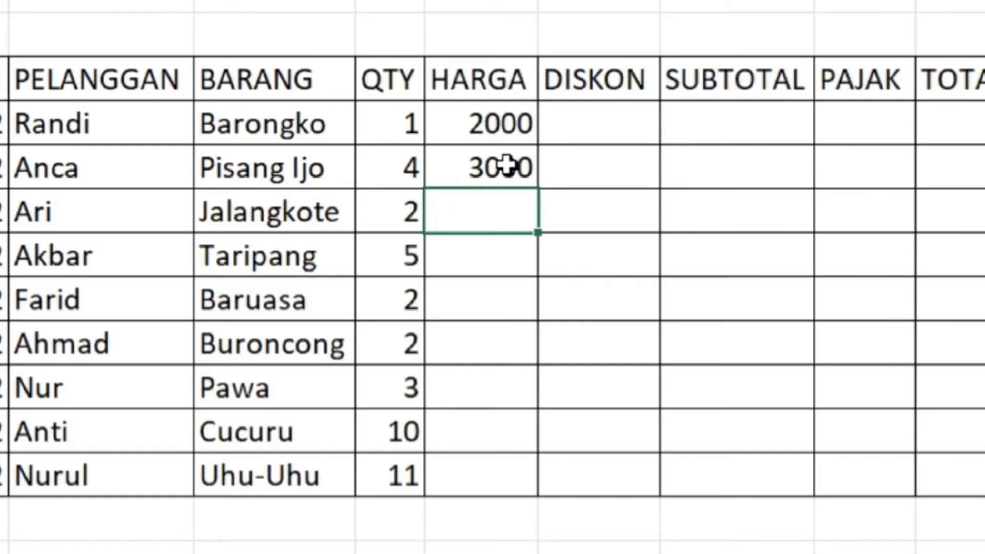
{"action": "type", "text": "1000"}
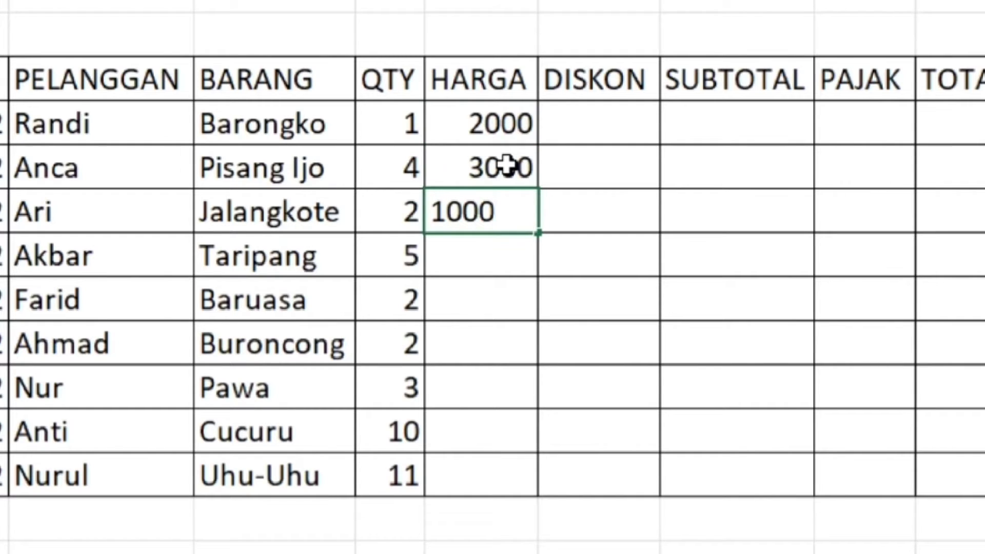
{"action": "key", "text": "Return"}
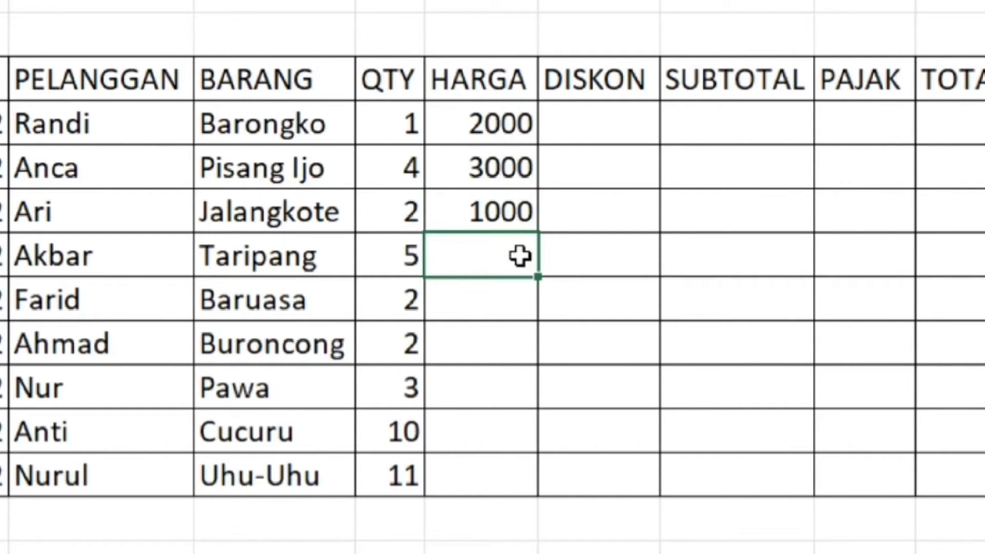
- Enter the prices 1000, 2000 and 500 in the HARGA column for Taripang, Baruasa and Buroncong, cells F7 to F9
{"action": "type", "text": "1000"}
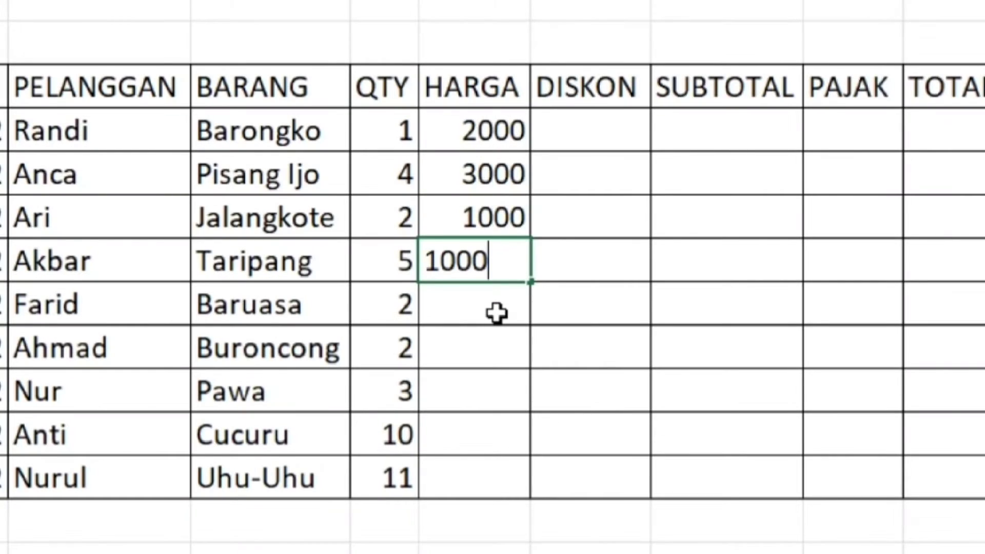
{"action": "key", "text": "Return"}
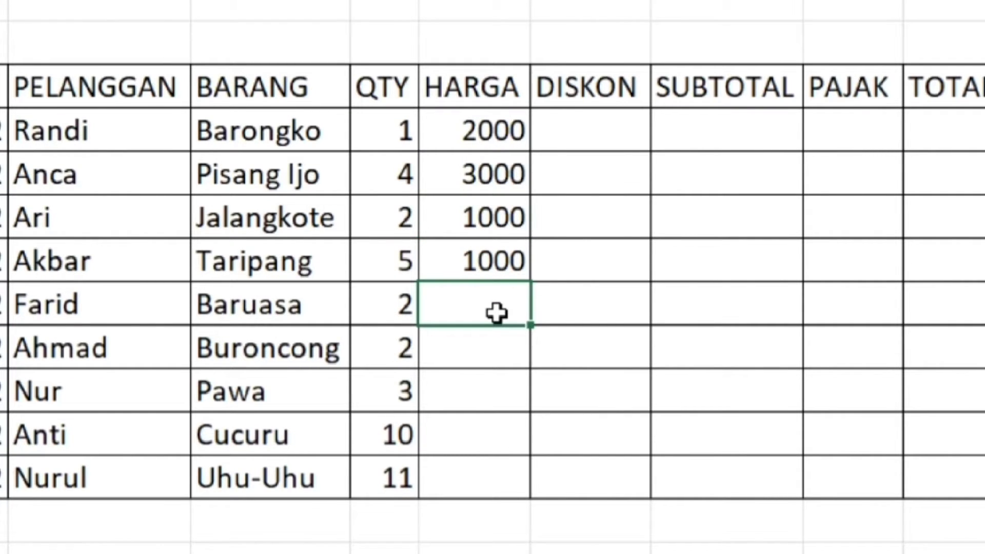
{"action": "type", "text": "2000"}
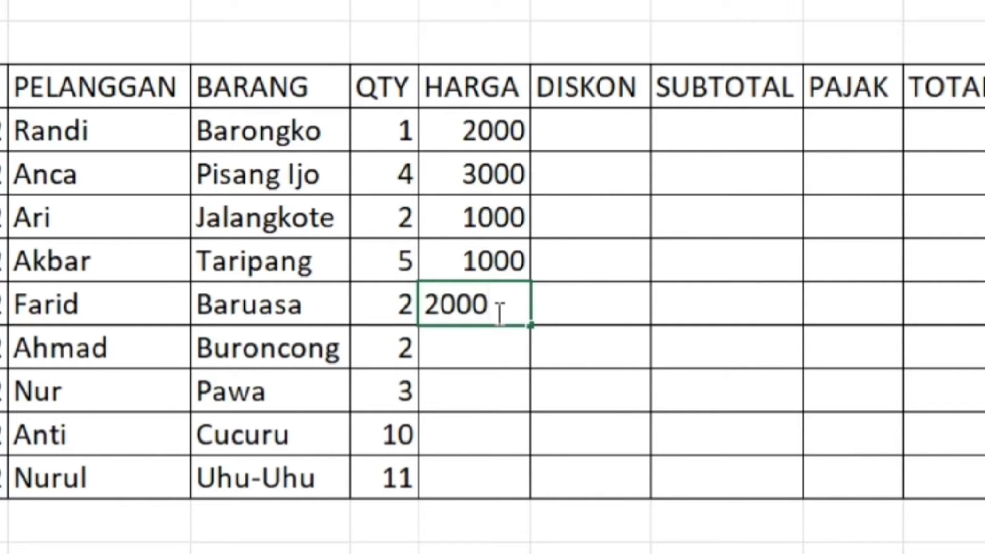
{"action": "key", "text": "Return"}
{"action": "type", "text": "500"}
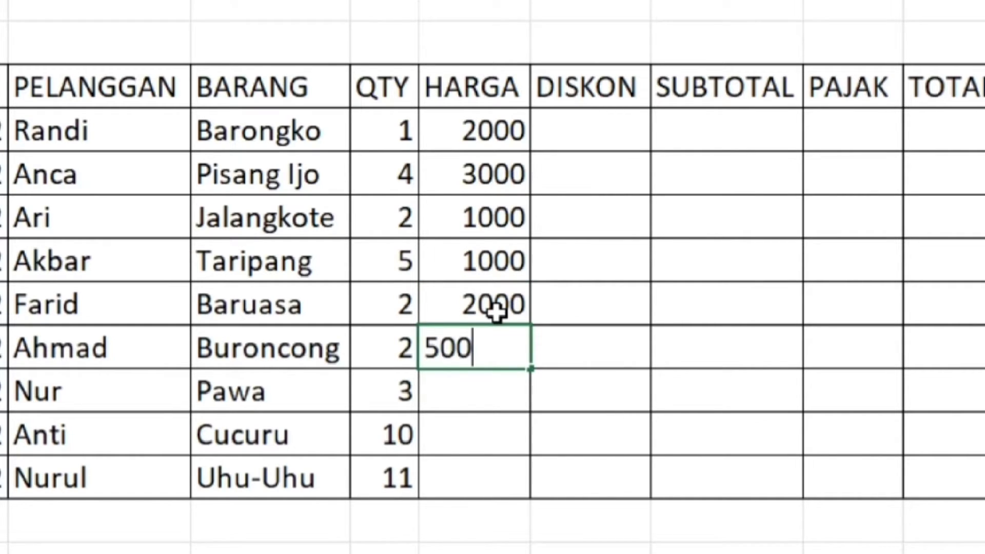
{"action": "key", "text": "Return"}
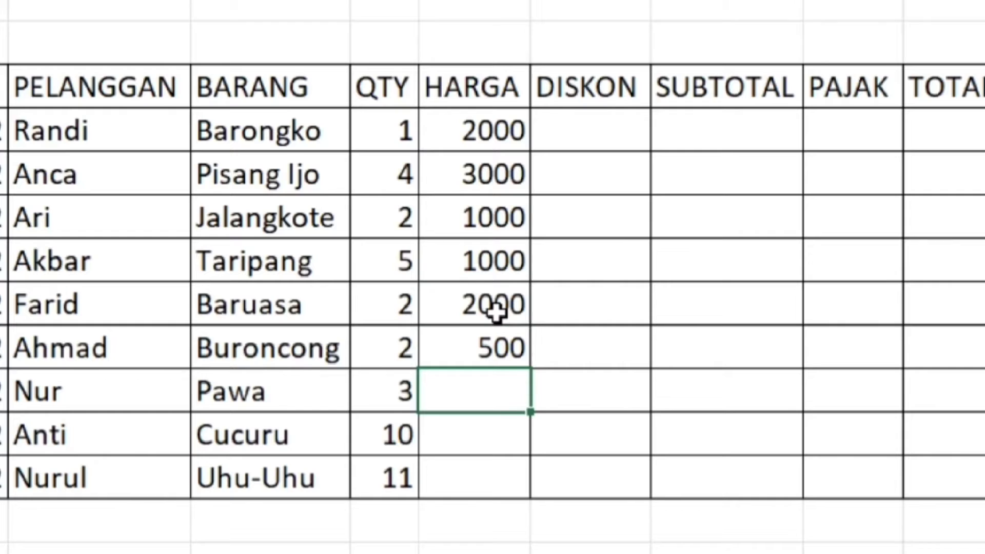
- Complete the HARGA column with 2000 for Pawa, 500 for Cucuru and 3000 for Uhu-Uhu, cells F10 to F12
{"action": "type", "text": "20"}
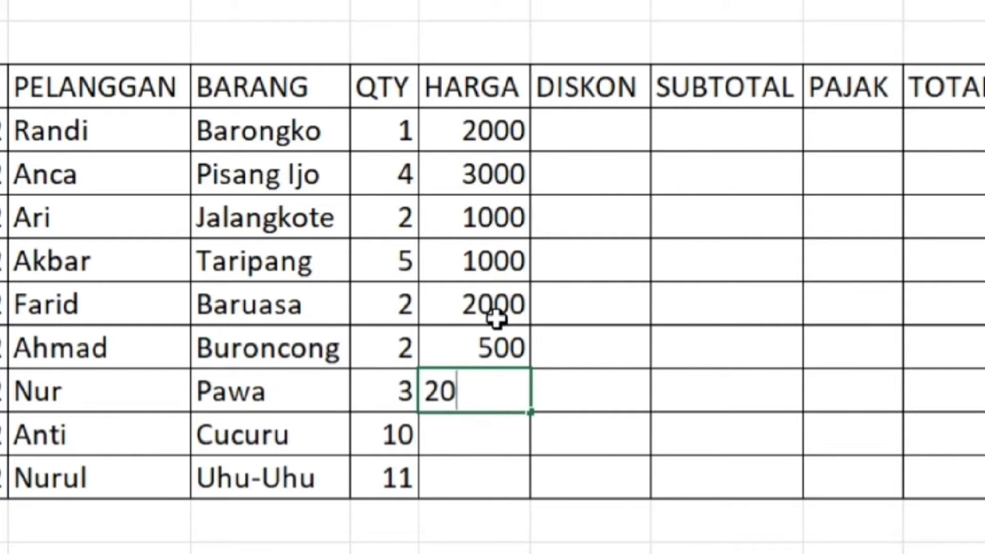
{"action": "type", "text": "00"}
{"action": "key", "text": "Return"}
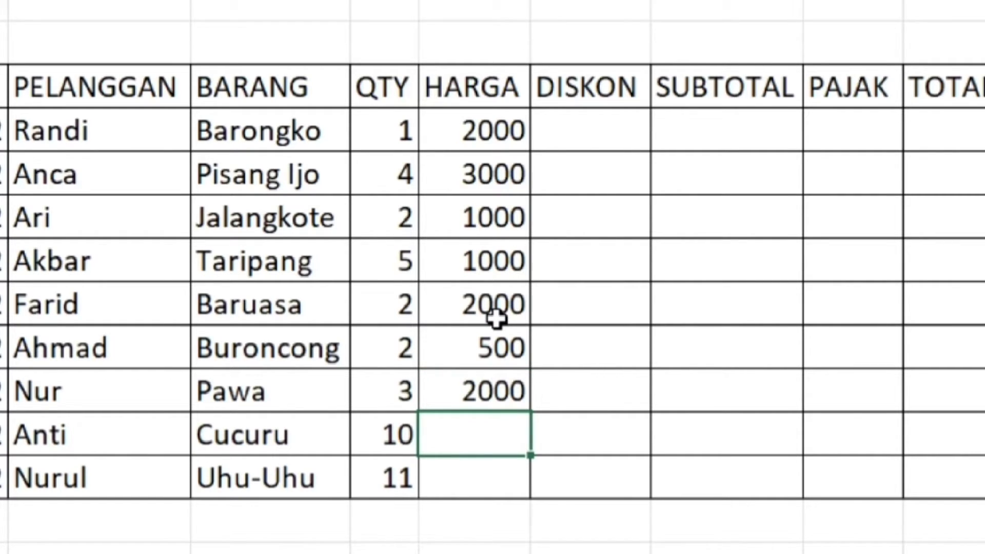
{"action": "type", "text": "5000"}
{"action": "key", "text": "BackSpace"}
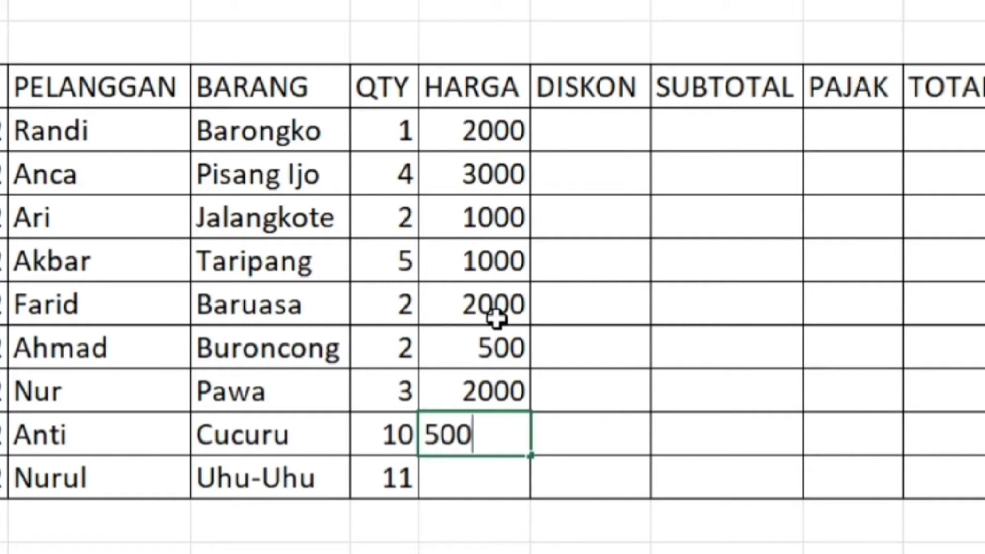
{"action": "key", "text": "Return"}
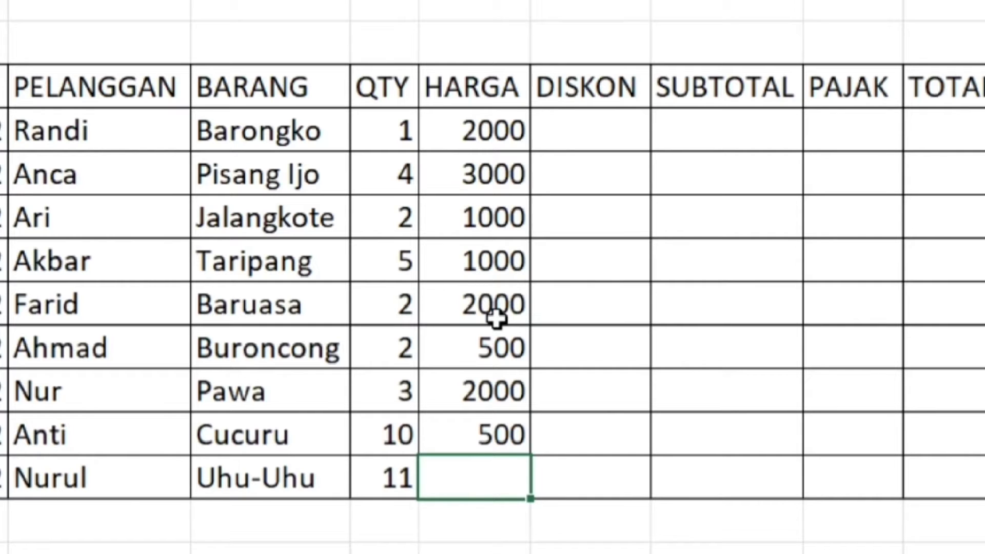
{"action": "type", "text": "3000"}
{"action": "key", "text": "Return"}
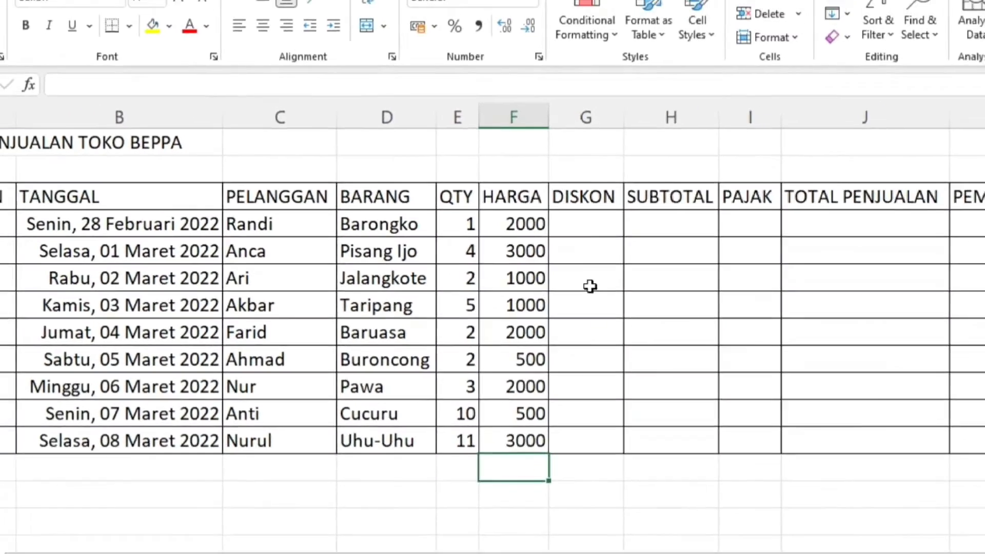
{"action": "left_click", "coordinate": [591, 224]}
{"action": "left_click", "coordinate": [596, 272]}
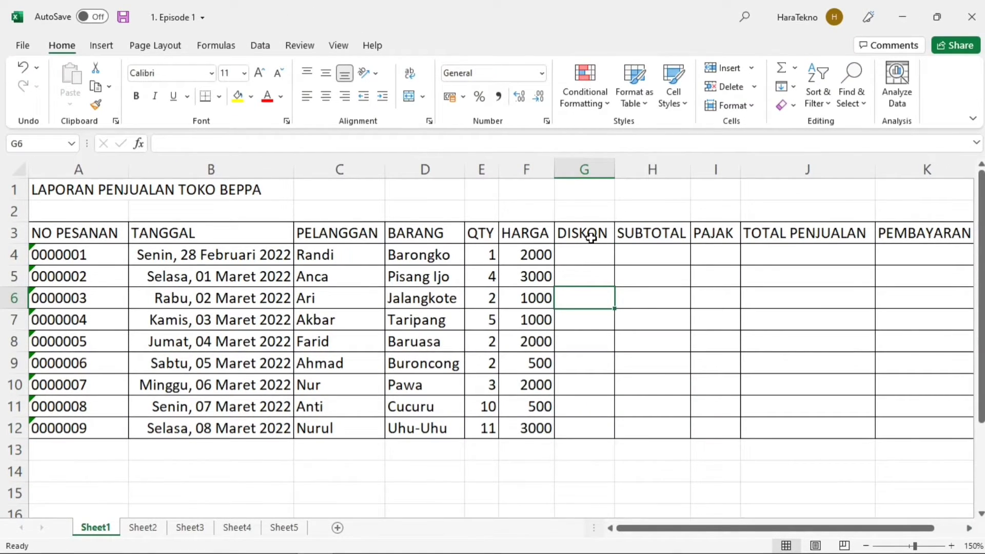
{"action": "left_click_drag", "start_coordinate": [593, 235], "coordinate": [649, 427]}
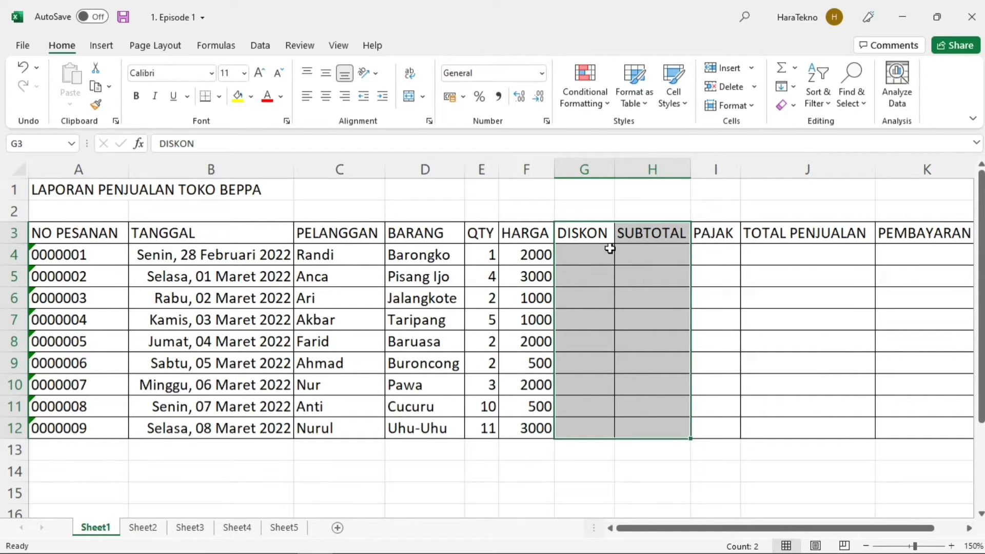
{"action": "left_click", "coordinate": [843, 293]}
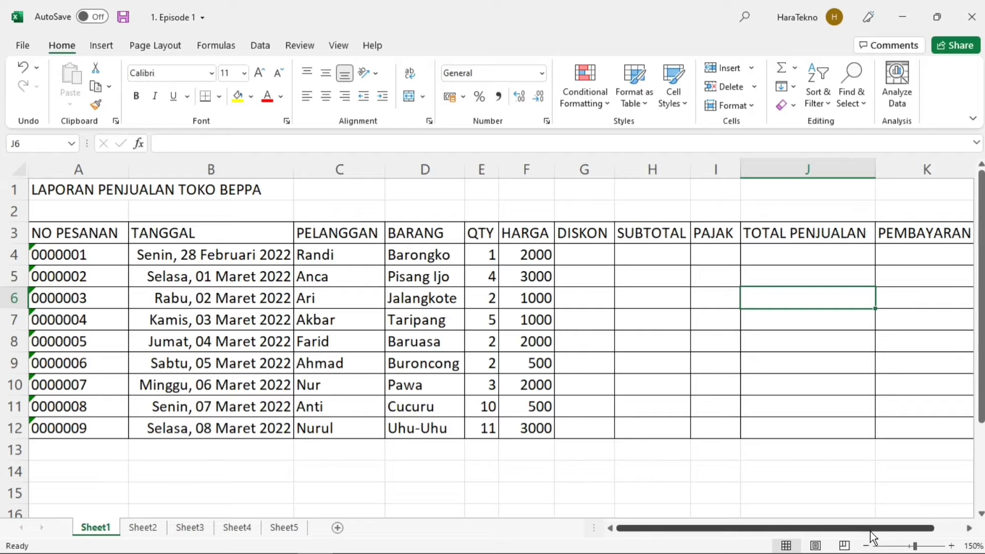
- Narrow column A slightly so that it fits closely around the NO PESANAN heading
{"action": "left_click", "coordinate": [866, 545]}
{"action": "left_click", "coordinate": [866, 545]}
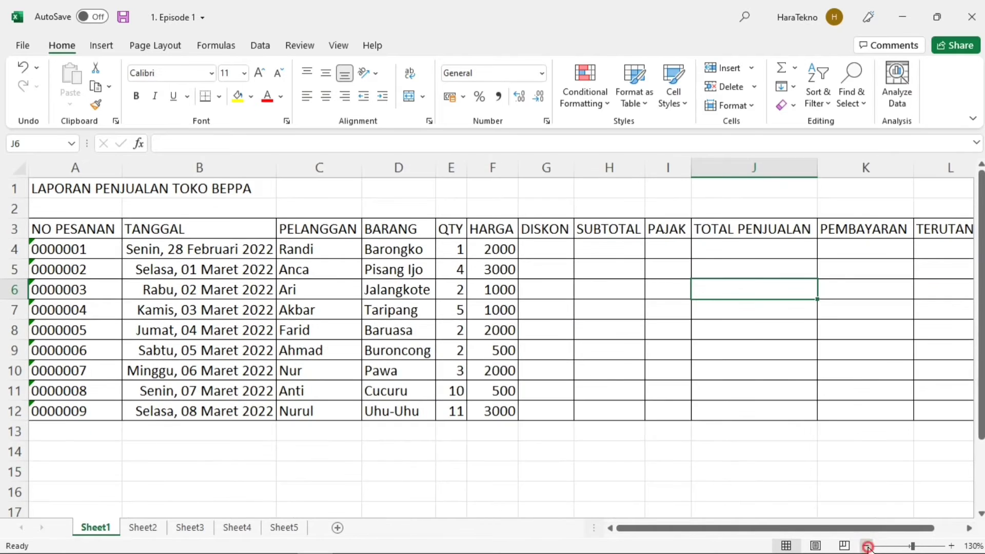
{"action": "left_click", "coordinate": [866, 546]}
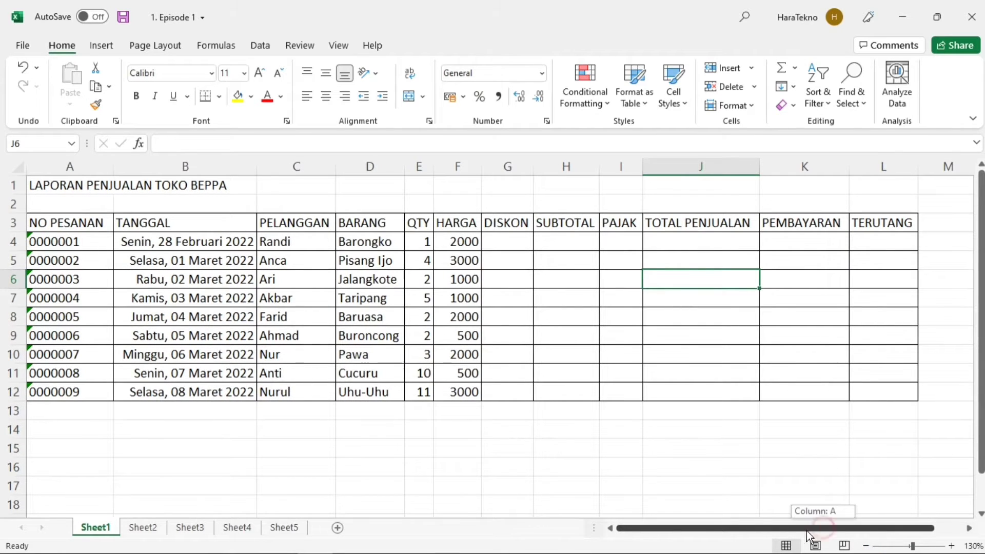
{"action": "left_click", "coordinate": [904, 478]}
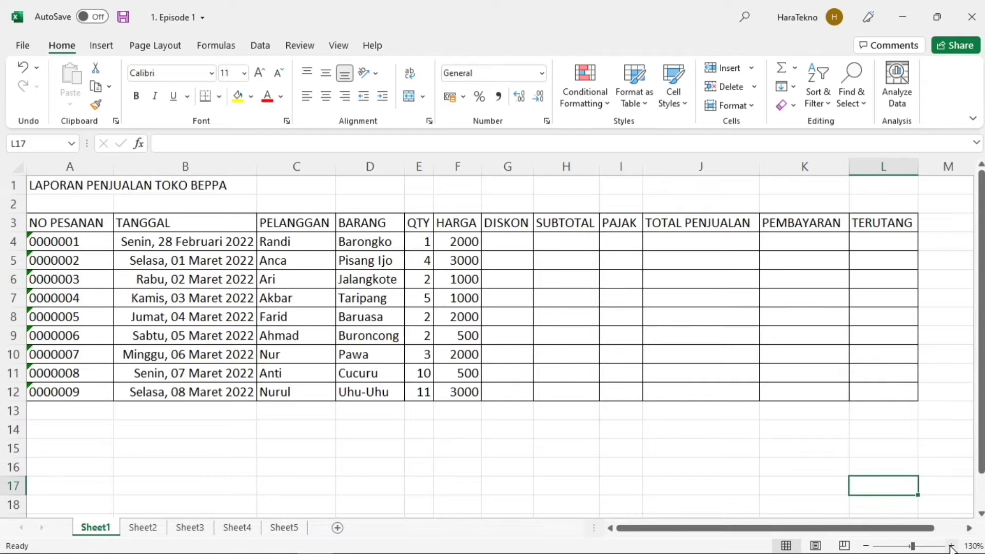
{"action": "left_click", "coordinate": [951, 546]}
{"action": "mouse_move", "coordinate": [885, 528]}
{"action": "left_mouse_down"}
{"action": "mouse_move", "coordinate": [838, 532]}
{"action": "mouse_move", "coordinate": [868, 531]}
{"action": "left_mouse_up"}
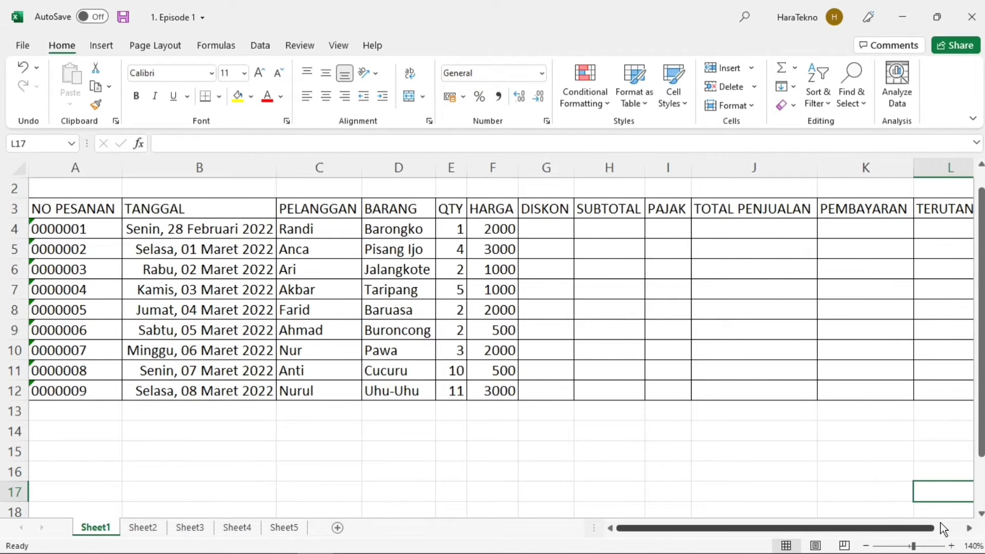
{"action": "left_click", "coordinate": [866, 546]}
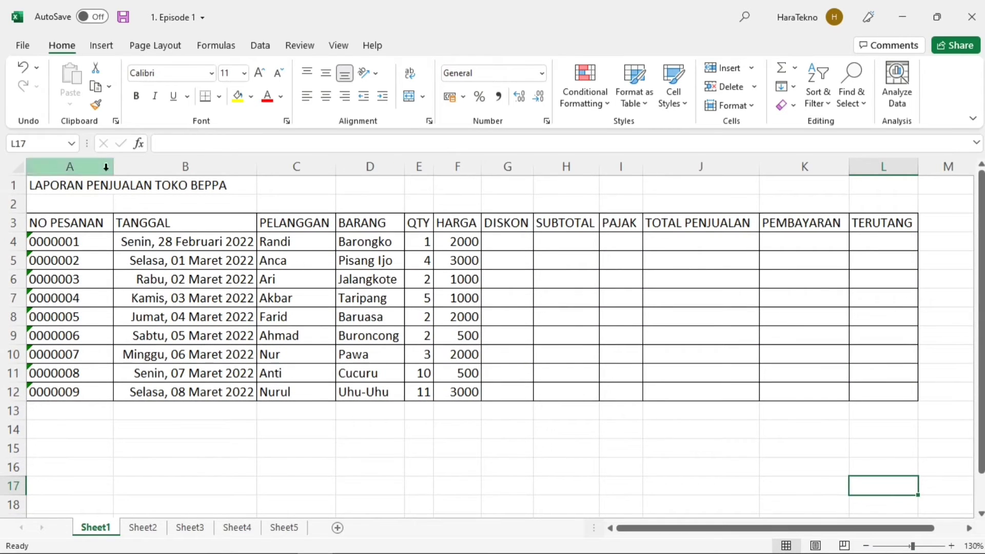
{"action": "left_click_drag", "start_coordinate": [112, 164], "coordinate": [108, 165]}
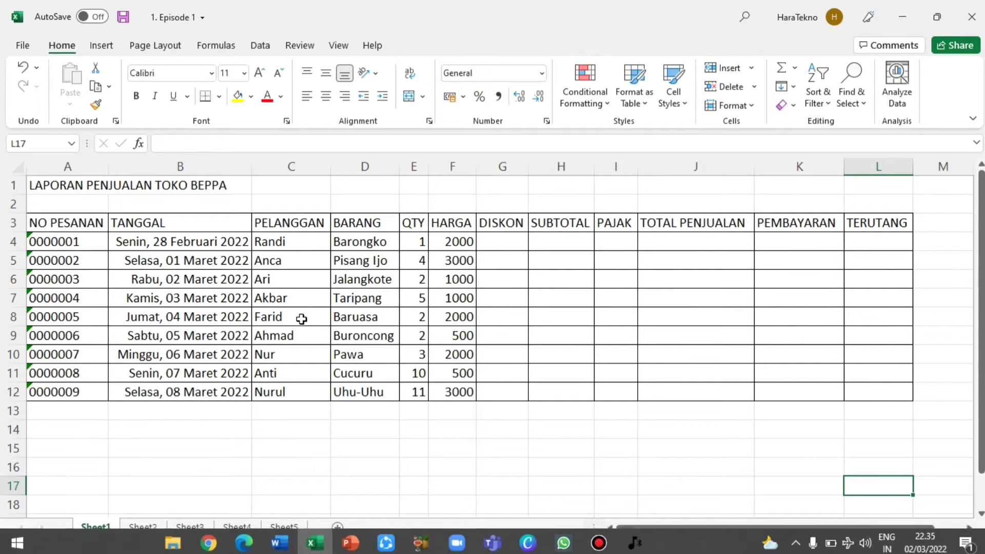
- Merge and center the title LAPORAN PENJUALAN TOKO BEPPA across cells A1 to L1, the full width of the table
{"action": "left_click", "coordinate": [77, 188]}
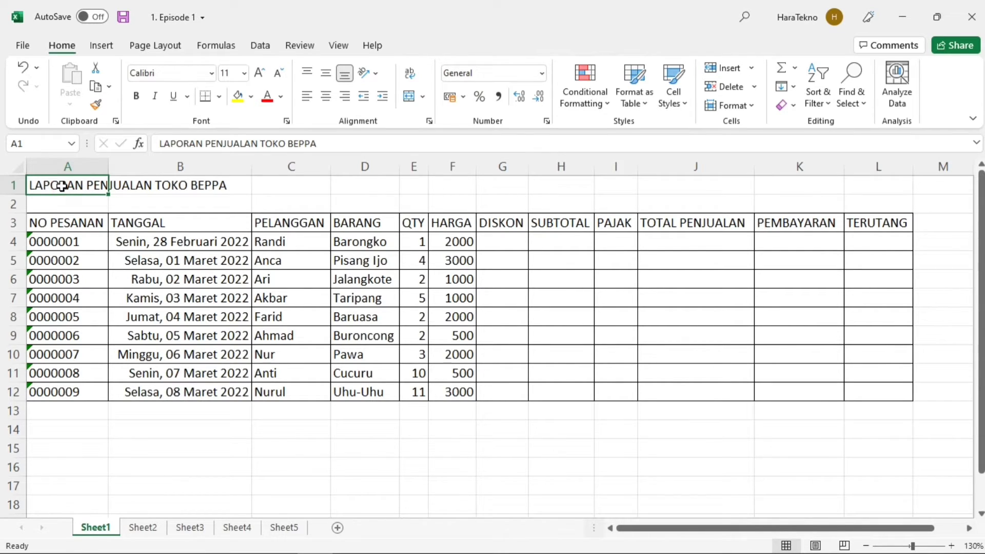
{"action": "left_click_drag", "start_coordinate": [103, 186], "coordinate": [868, 177]}
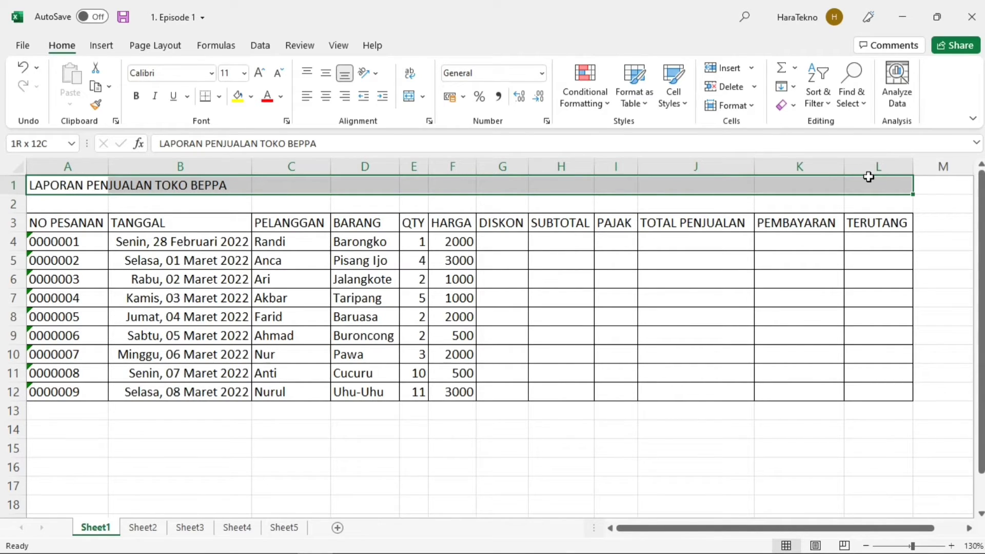
{"action": "left_click_drag", "start_coordinate": [869, 177], "coordinate": [869, 177]}
{"action": "left_click", "coordinate": [408, 96]}
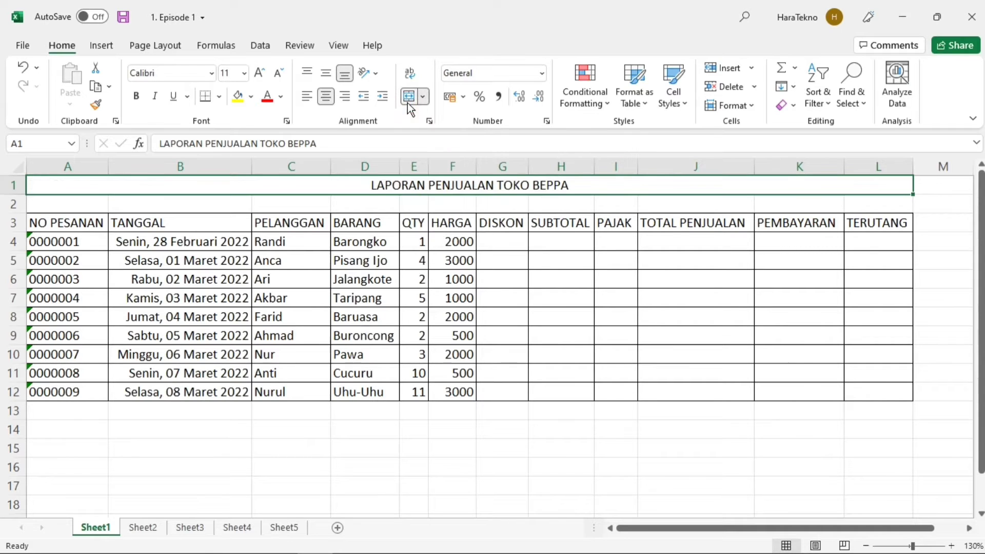
{"action": "left_click", "coordinate": [478, 205]}
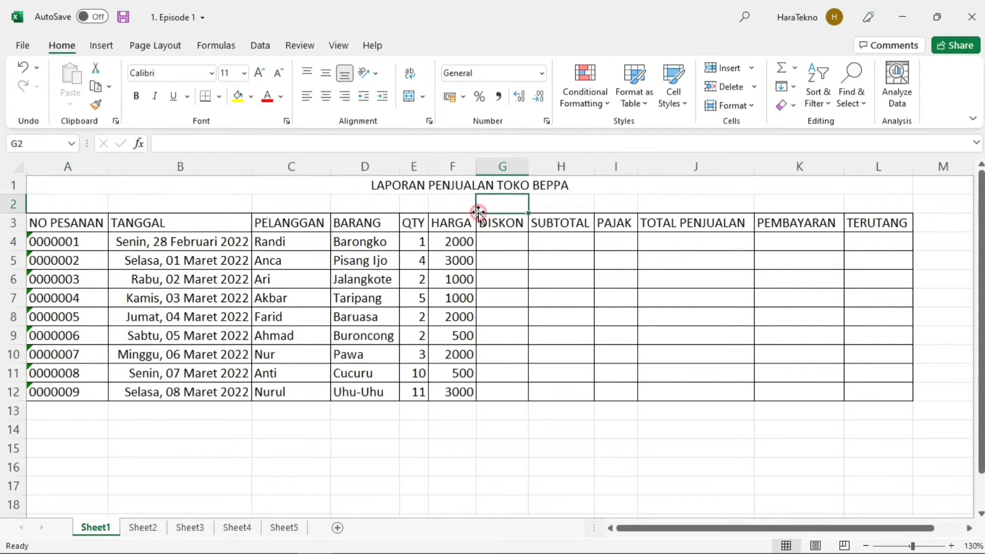
- Examine how the merged title cell in row 1 spans the separate column headings in A3 to L3
{"action": "left_click", "coordinate": [423, 190]}
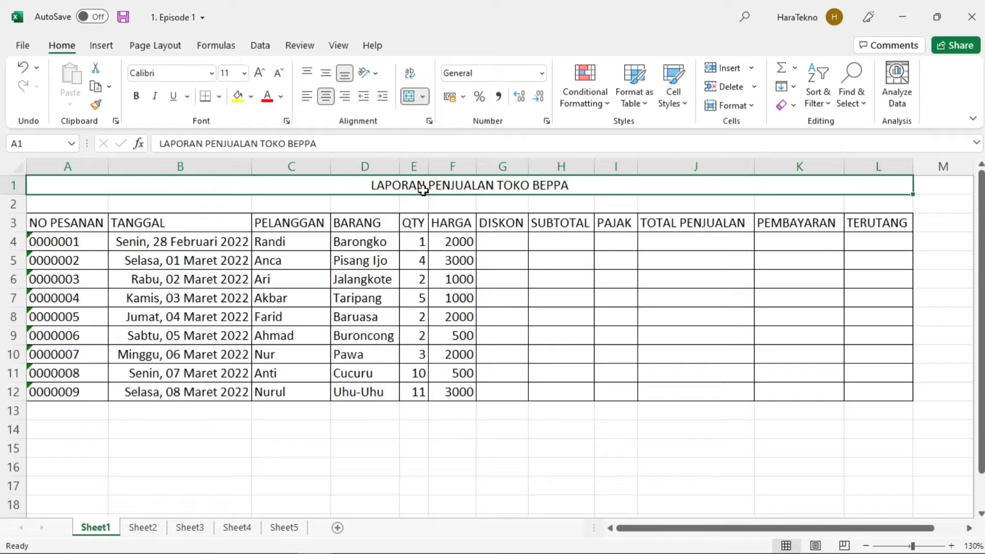
{"action": "left_click", "coordinate": [76, 203]}
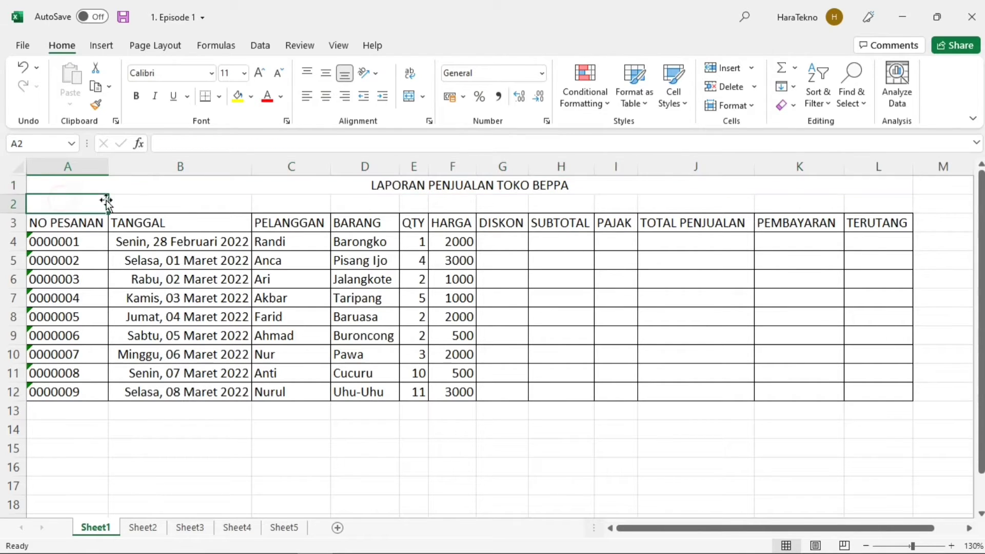
{"action": "left_click", "coordinate": [186, 191]}
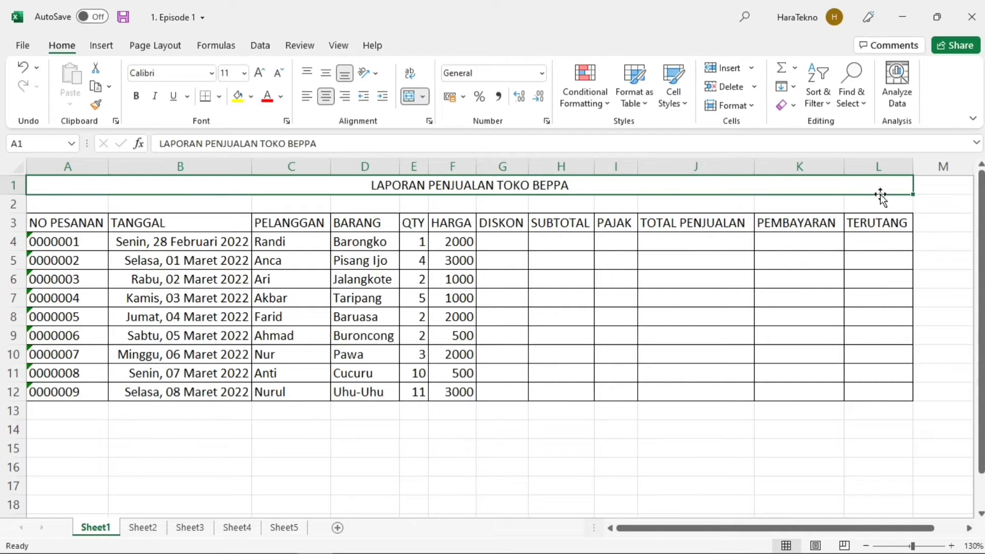
{"action": "left_click", "coordinate": [70, 205]}
{"action": "left_click", "coordinate": [79, 224]}
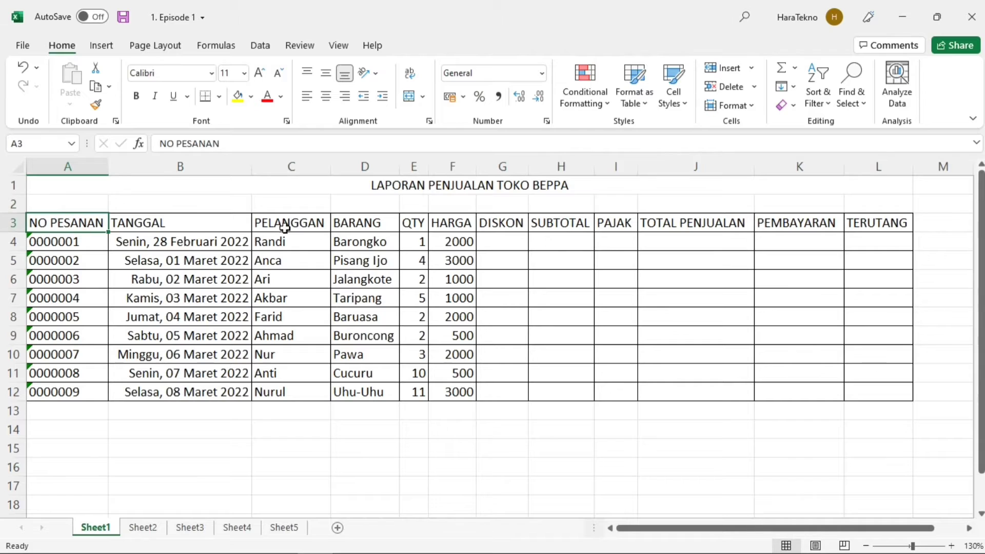
{"action": "left_click", "coordinate": [401, 184]}
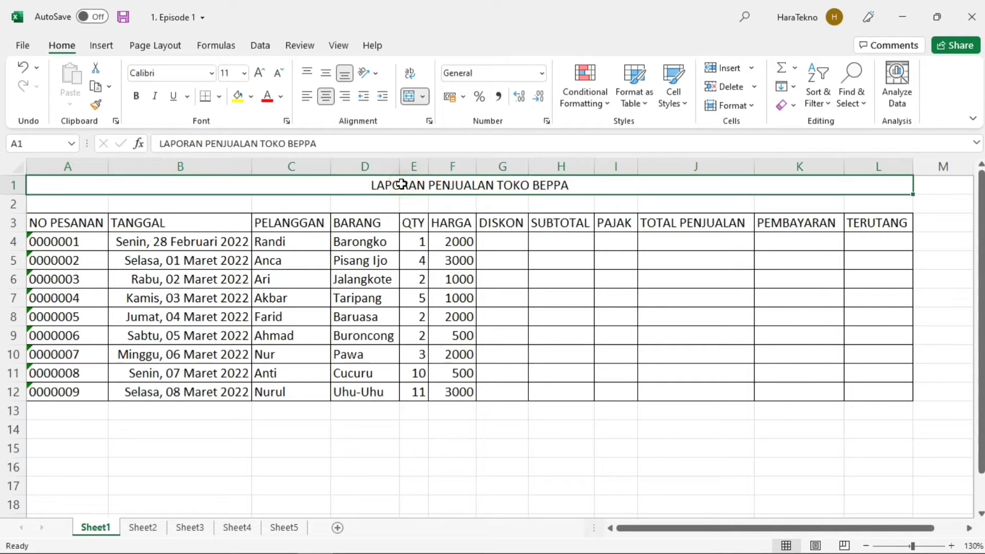
{"action": "left_click_drag", "start_coordinate": [76, 223], "coordinate": [872, 223]}
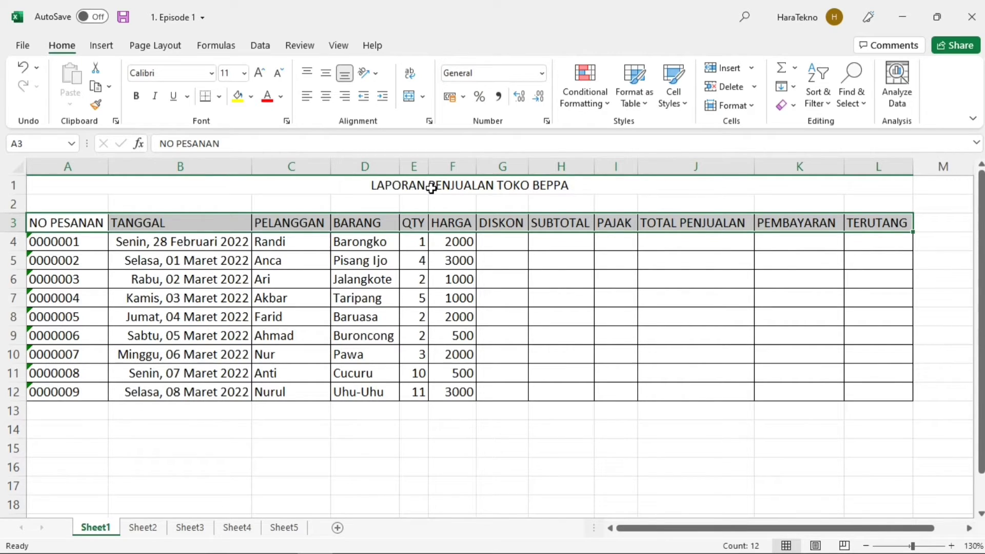
{"action": "left_click", "coordinate": [431, 188]}
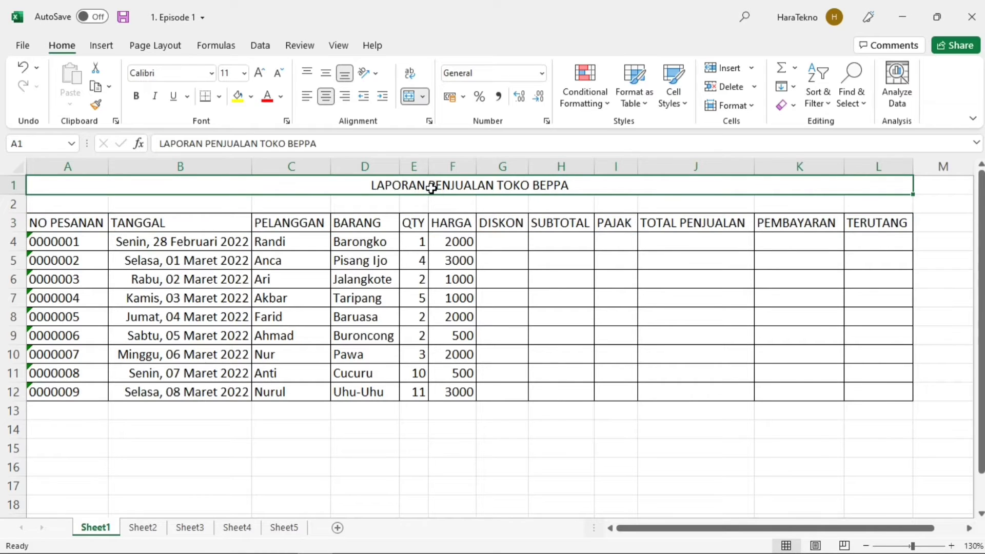
{"action": "left_click", "coordinate": [456, 224]}
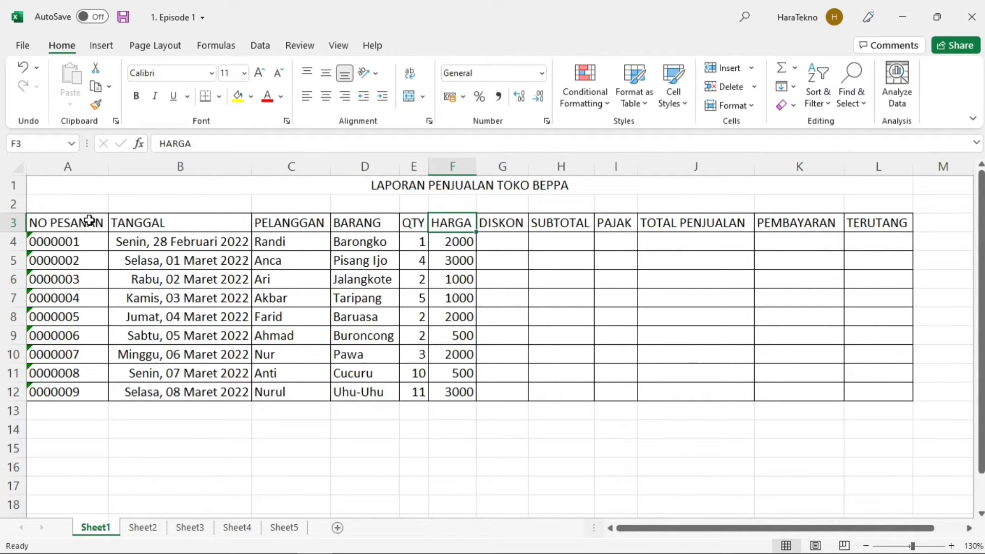
{"action": "left_click_drag", "start_coordinate": [89, 220], "coordinate": [867, 221]}
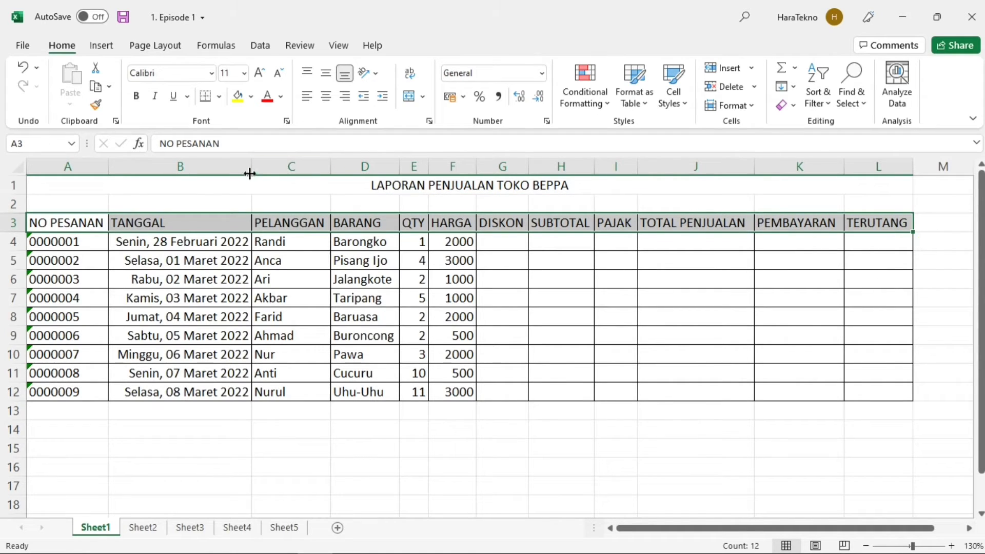
{"action": "left_click", "coordinate": [374, 184]}
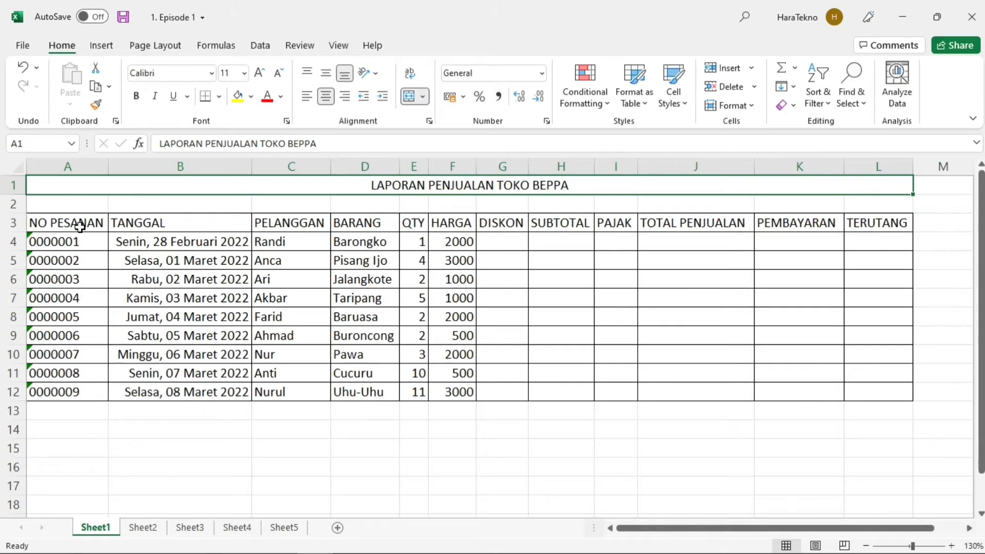
{"action": "left_click", "coordinate": [80, 226]}
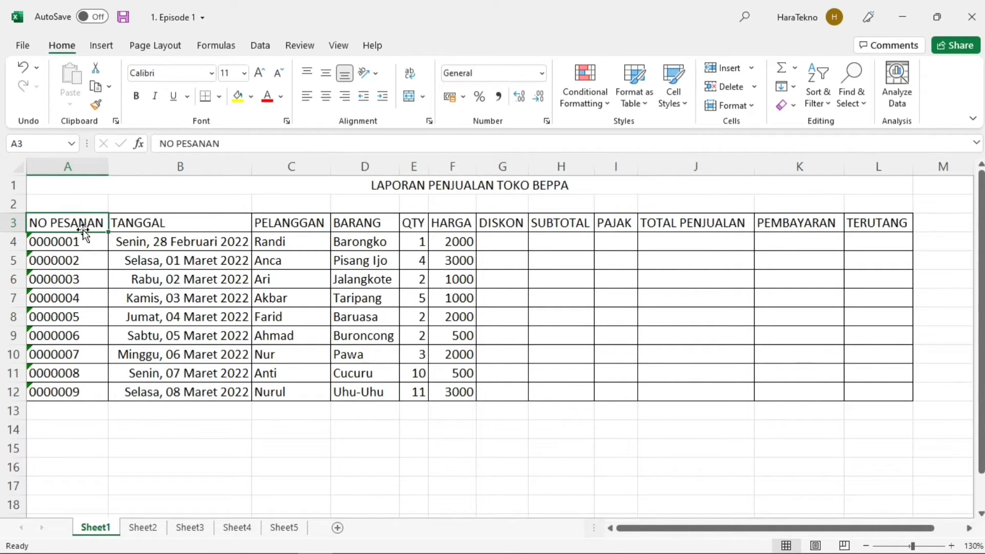
{"action": "left_click", "coordinate": [414, 189]}
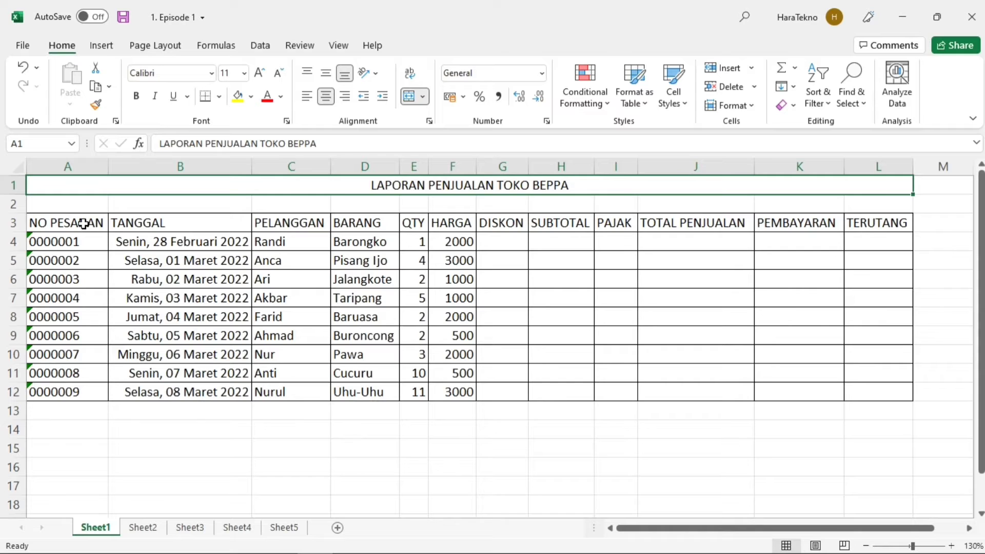
- Bold the title in row 1 and the headings A3 to L3, and center them horizontally and vertically in their cells
{"action": "left_click_drag", "start_coordinate": [83, 223], "coordinate": [871, 222]}
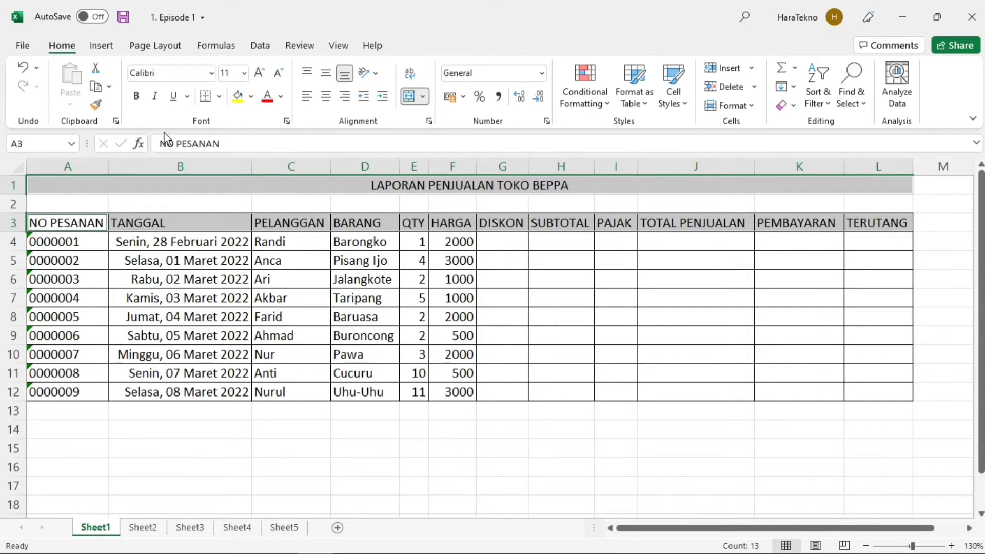
{"action": "left_click", "coordinate": [145, 101]}
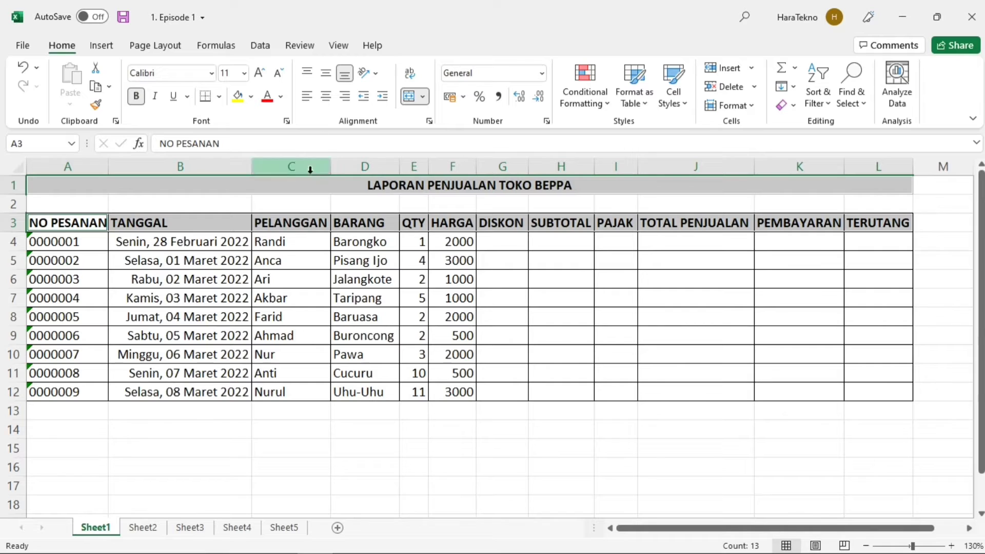
{"action": "left_click", "coordinate": [328, 99]}
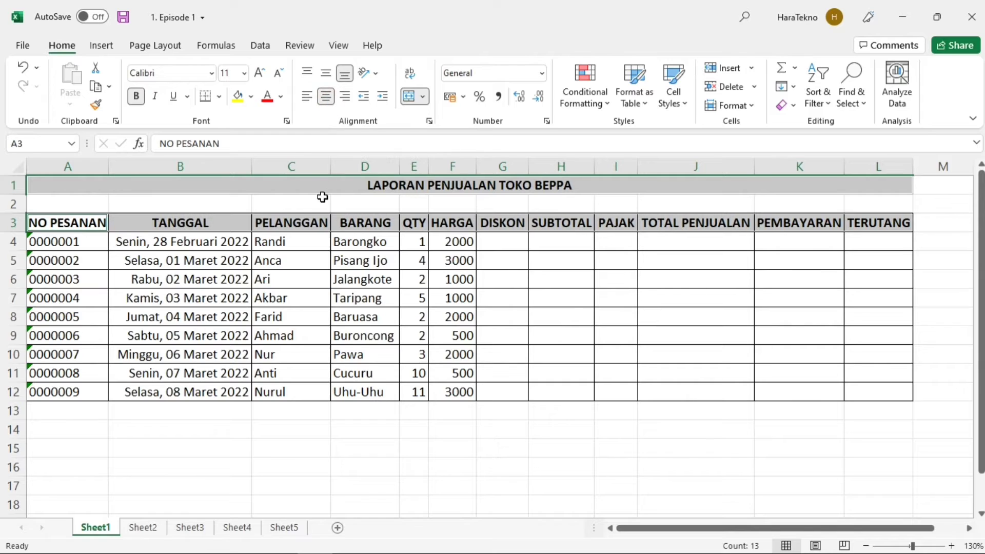
{"action": "left_click", "coordinate": [328, 76]}
- Make rows 1 and 3 taller and try bottom, middle and centered alignment on the title and headings
{"action": "mouse_move", "coordinate": [27, 213]}
{"action": "left_mouse_down"}
{"action": "mouse_move", "coordinate": [25, 192]}
{"action": "mouse_move", "coordinate": [23, 221]}
{"action": "left_mouse_up"}
{"action": "left_click_drag", "start_coordinate": [13, 257], "coordinate": [20, 280]}
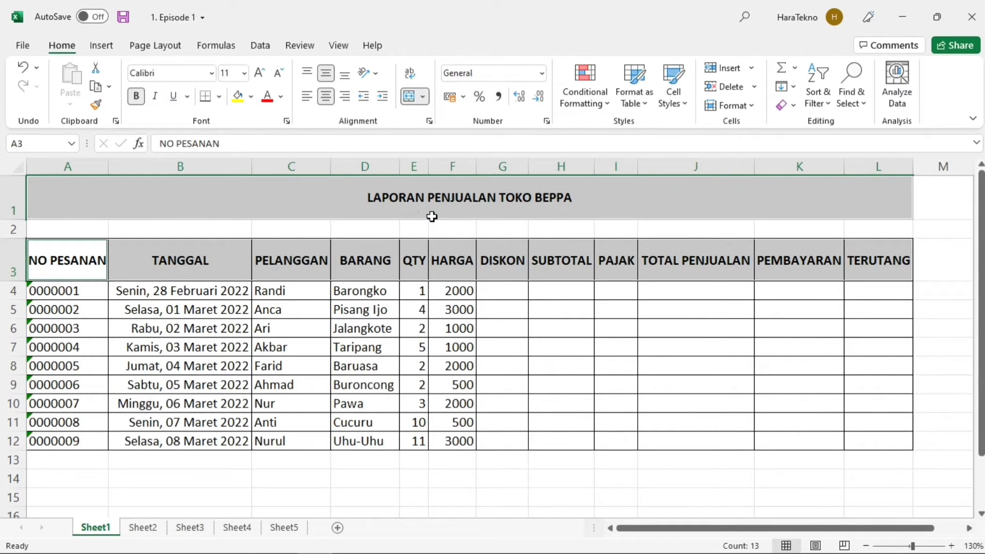
{"action": "left_click", "coordinate": [345, 76]}
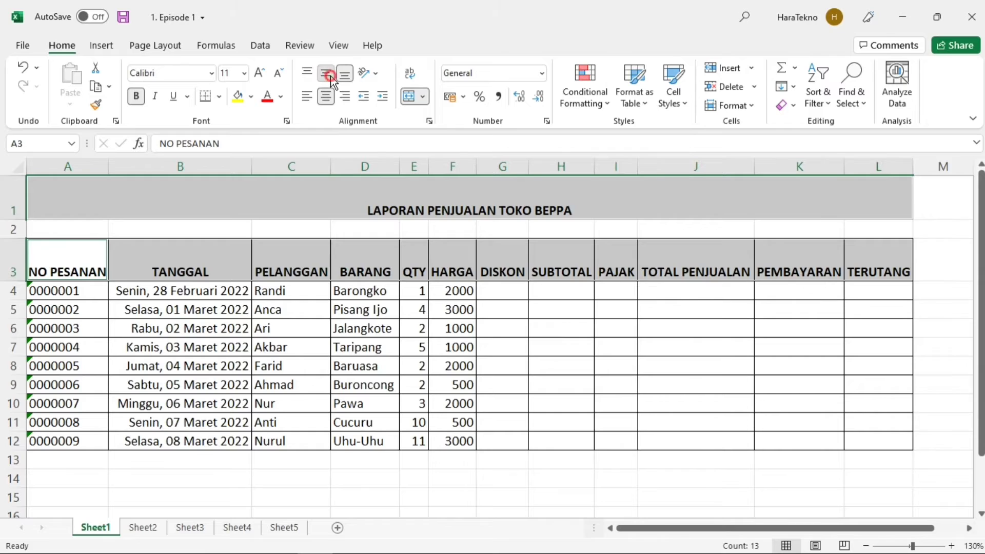
{"action": "left_click", "coordinate": [331, 76]}
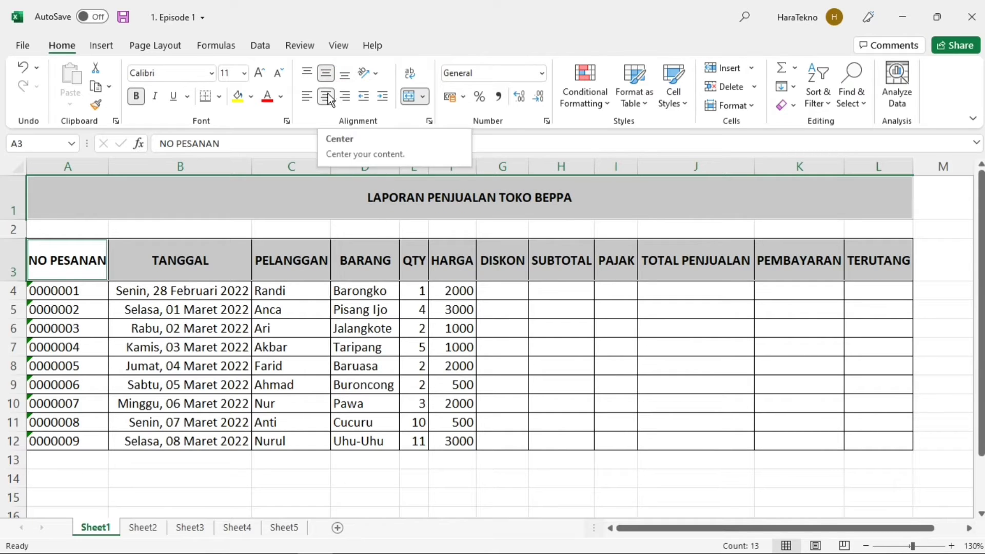
{"action": "left_click", "coordinate": [331, 99]}
{"action": "left_click", "coordinate": [330, 99]}
{"action": "left_click", "coordinate": [330, 99]}
{"action": "left_click", "coordinate": [330, 99]}
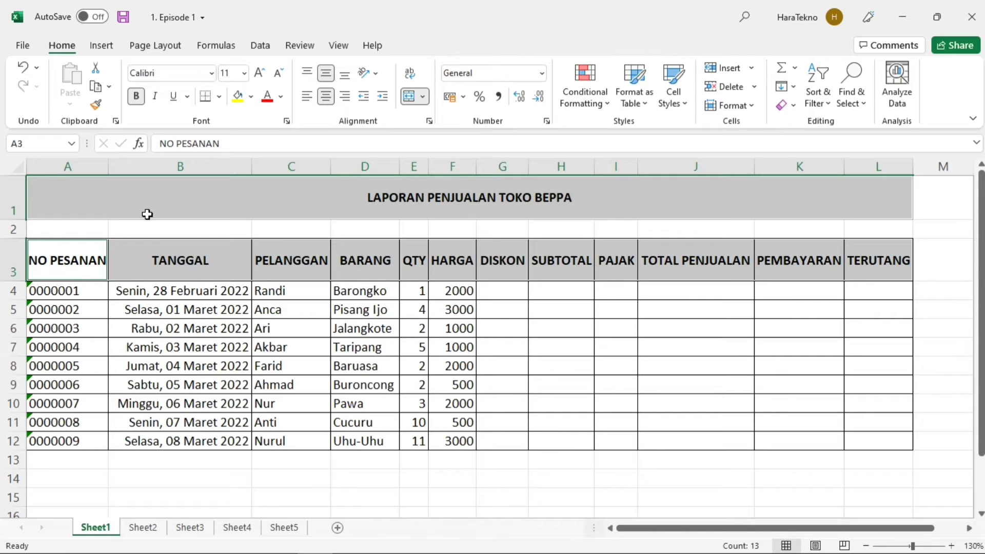
- Shrink rows 1 and 3 back to a height that just fits their text
{"action": "left_click_drag", "start_coordinate": [23, 220], "coordinate": [19, 195]}
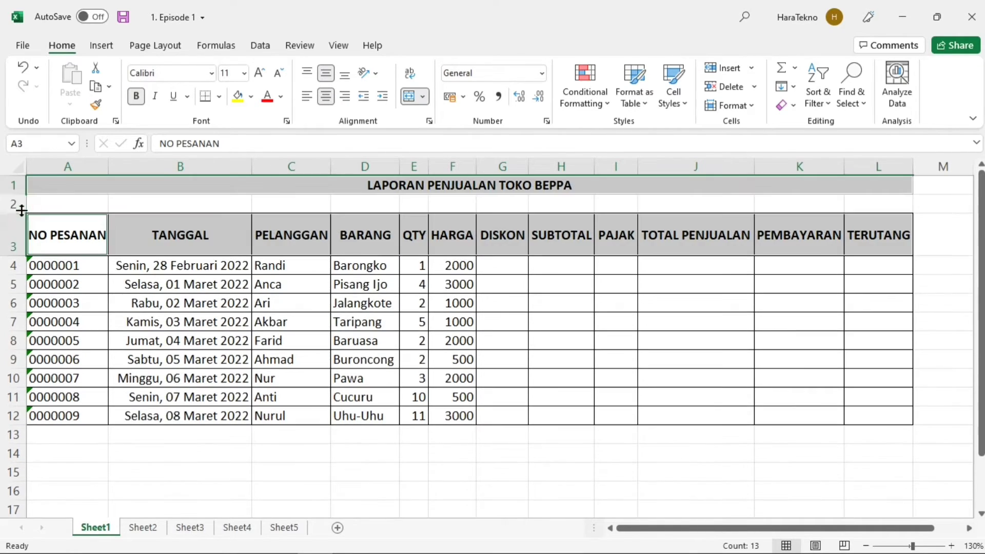
{"action": "double_click", "coordinate": [19, 254]}
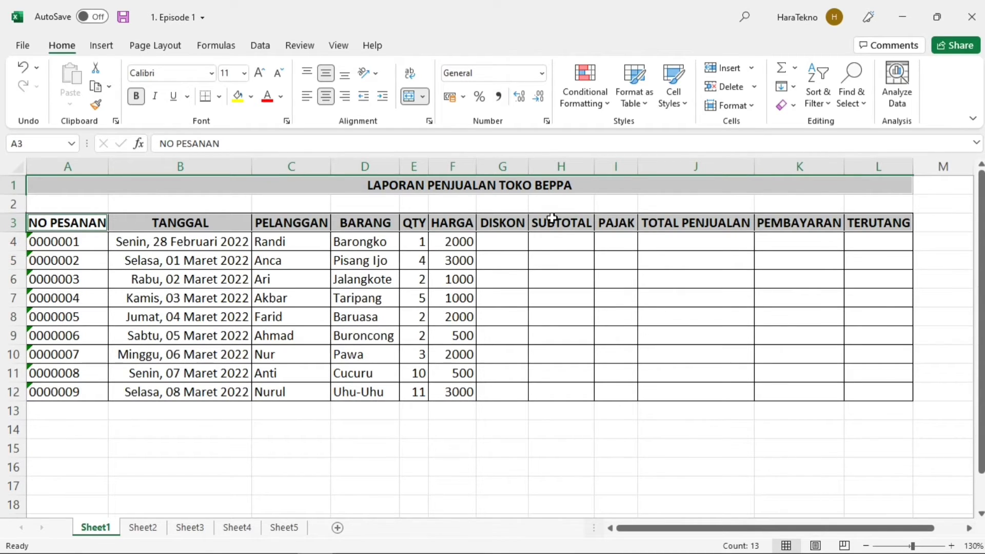
{"action": "left_click", "coordinate": [550, 246]}
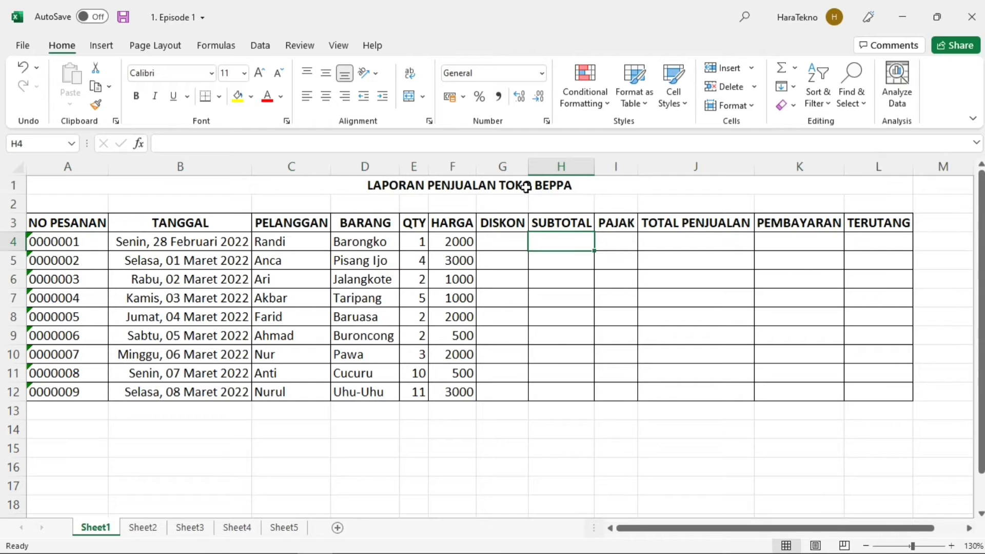
- Set the font size of the title LAPORAN PENJUALAN TOKO BEPPA to 14 points
{"action": "left_click", "coordinate": [526, 188]}
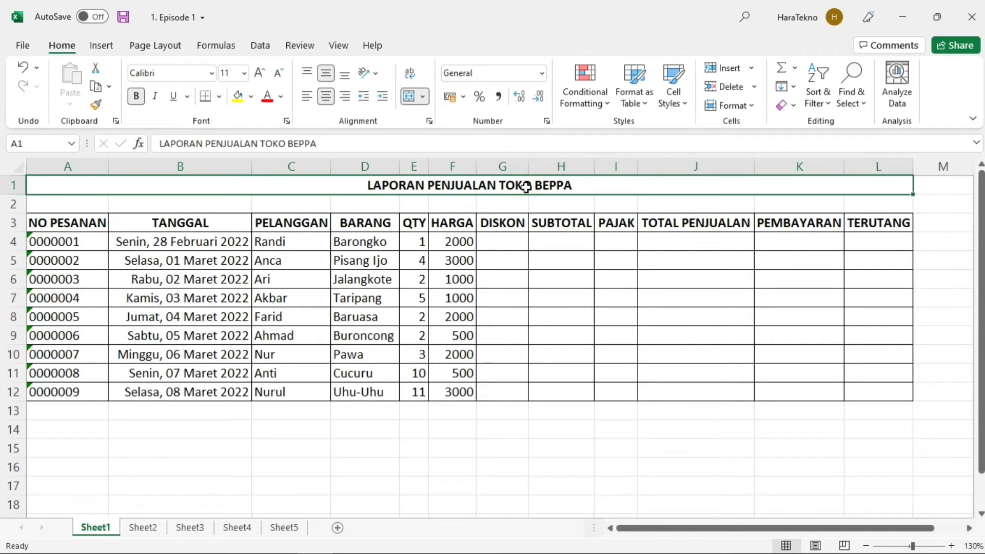
{"action": "left_click", "coordinate": [243, 78]}
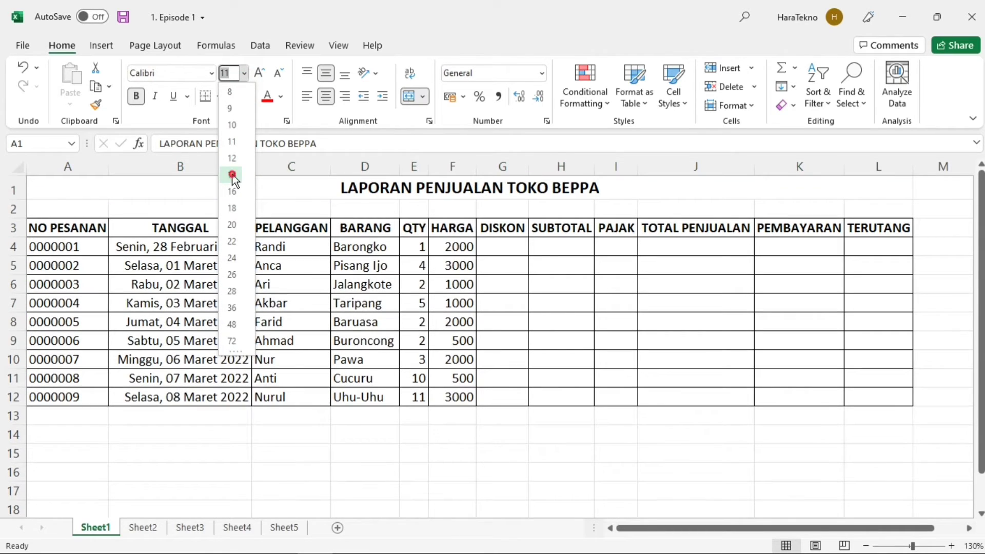
{"action": "left_click", "coordinate": [232, 174]}
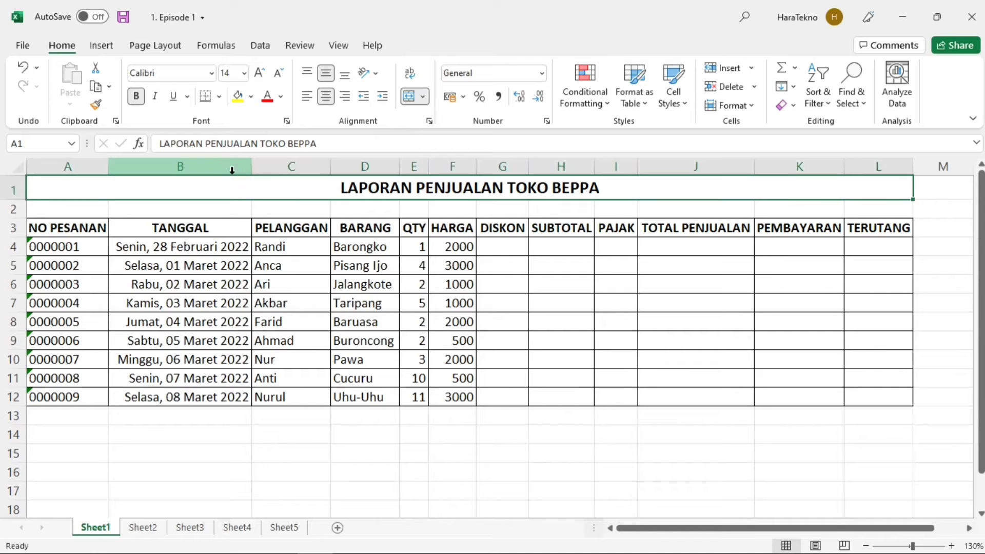
- Try larger font sizes on the title in row 1, ending at 36 points
{"action": "left_click", "coordinate": [260, 73]}
{"action": "left_click", "coordinate": [260, 73]}
{"action": "left_click", "coordinate": [260, 73]}
{"action": "left_click", "coordinate": [260, 73]}
{"action": "left_click", "coordinate": [260, 72]}
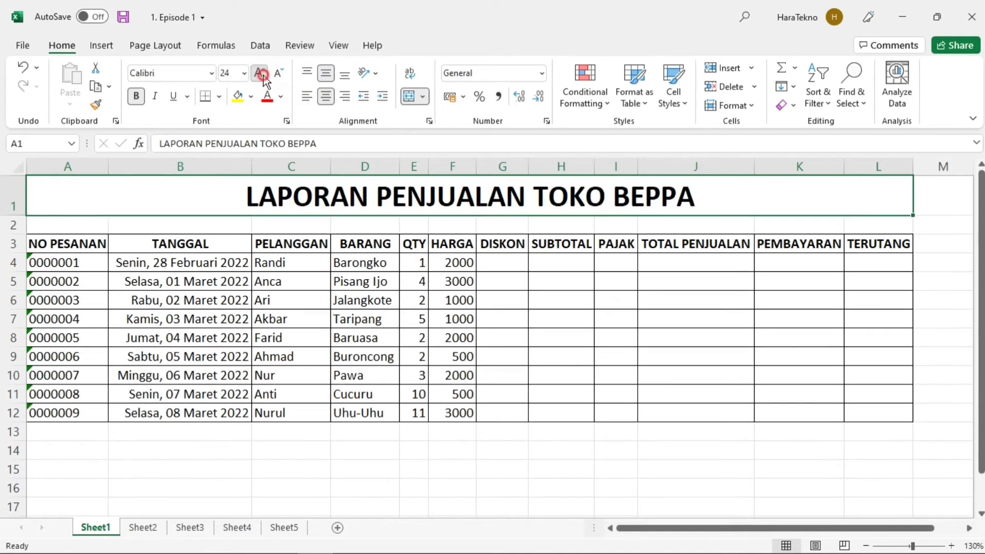
{"action": "left_click", "coordinate": [260, 73]}
{"action": "left_click", "coordinate": [260, 72]}
{"action": "left_click", "coordinate": [260, 73]}
{"action": "left_click", "coordinate": [260, 73]}
{"action": "left_click", "coordinate": [277, 73]}
{"action": "left_click", "coordinate": [277, 73]}
{"action": "left_click", "coordinate": [277, 73]}
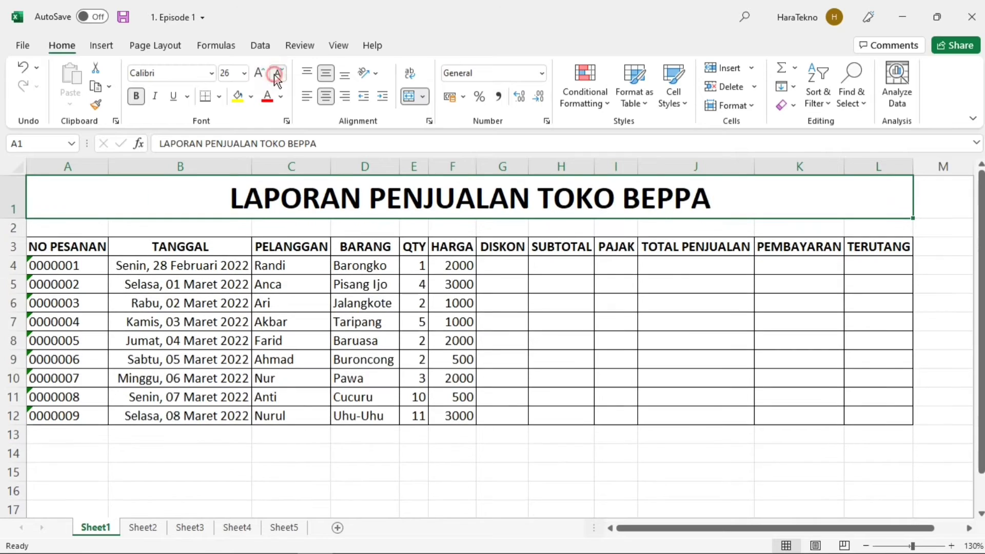
{"action": "left_click", "coordinate": [260, 73]}
{"action": "left_click", "coordinate": [260, 72]}
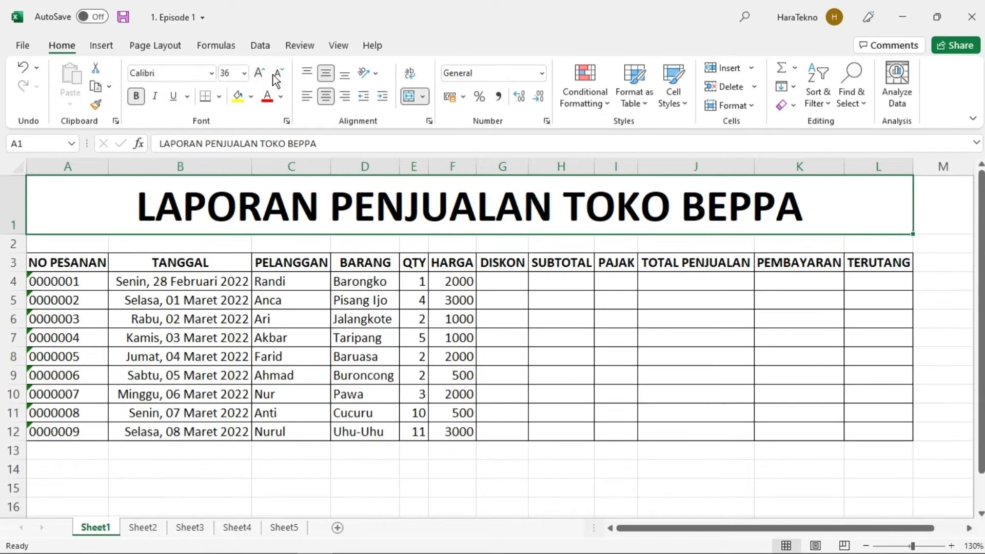
- Set the font size of the title LAPORAN PENJUALAN TOKO BEPPA to 18 points
{"action": "left_click", "coordinate": [279, 74]}
{"action": "left_click", "coordinate": [278, 73]}
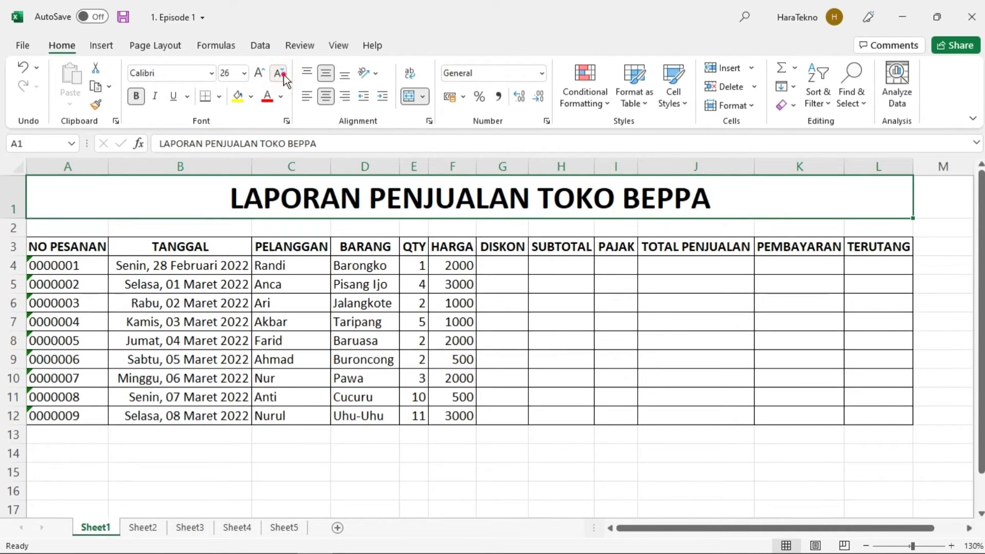
{"action": "left_click", "coordinate": [279, 74]}
{"action": "left_click", "coordinate": [283, 77]}
{"action": "left_click", "coordinate": [283, 77]}
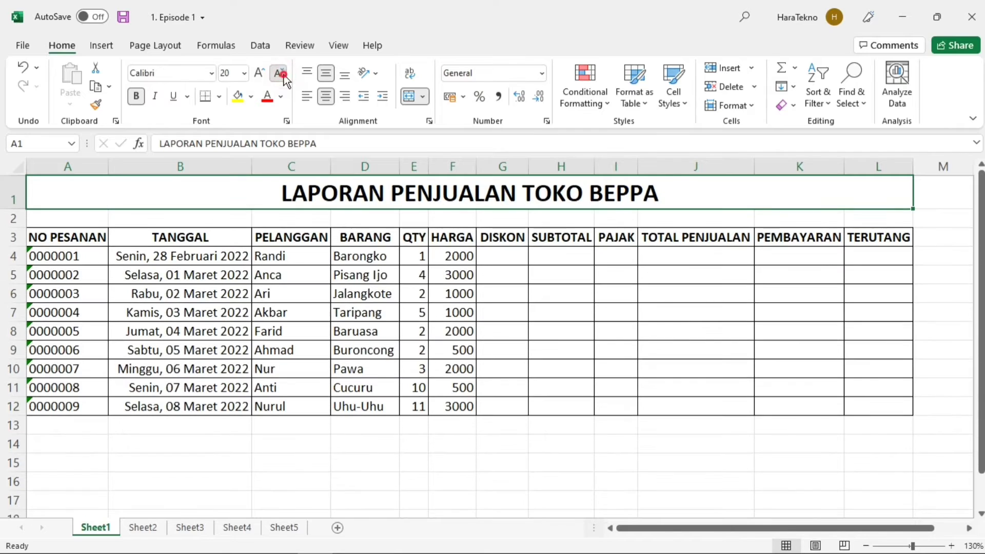
{"action": "left_click", "coordinate": [283, 77]}
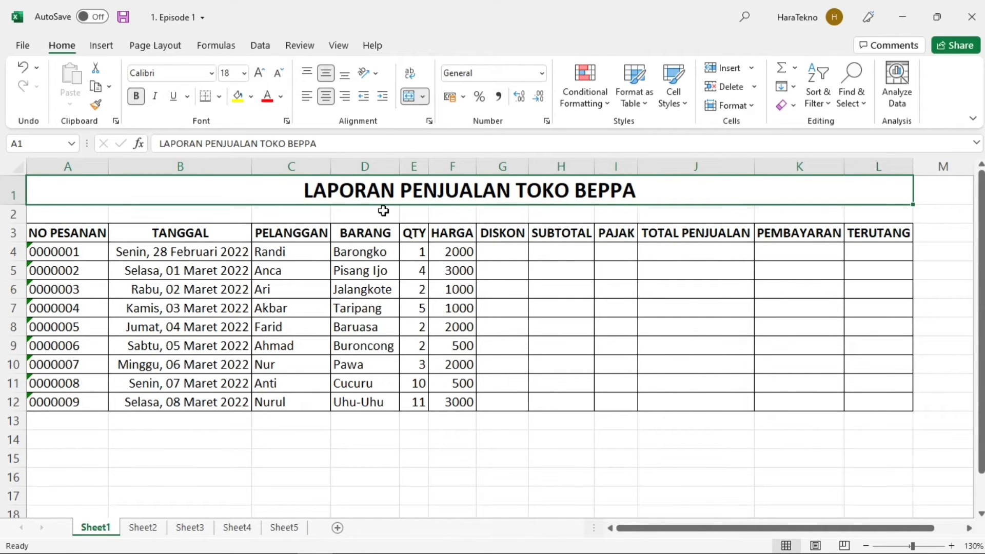
- Center the order numbers in A4 to A12 and the QTY values in E4 to E12 horizontally and vertically
{"action": "left_click", "coordinate": [153, 227]}
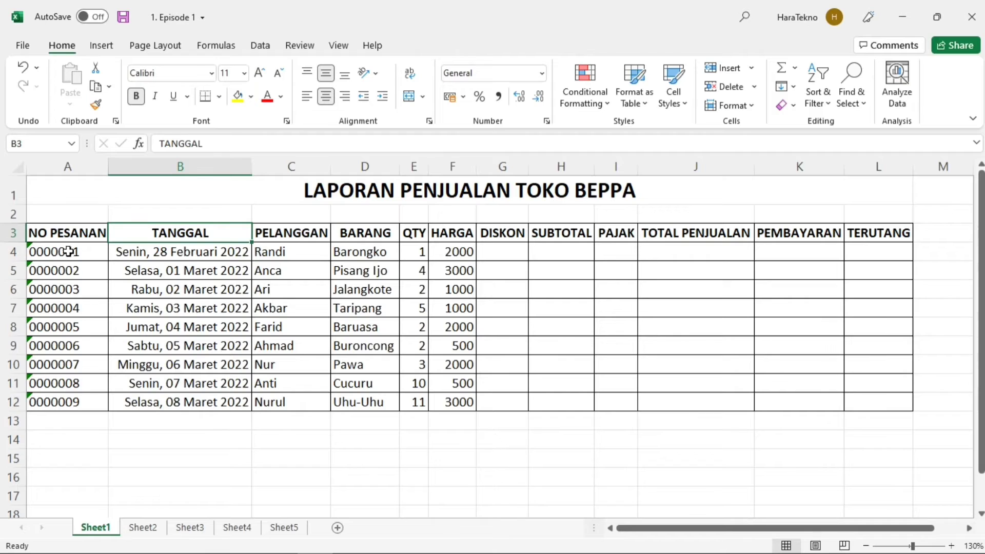
{"action": "left_click_drag", "start_coordinate": [70, 251], "coordinate": [85, 395]}
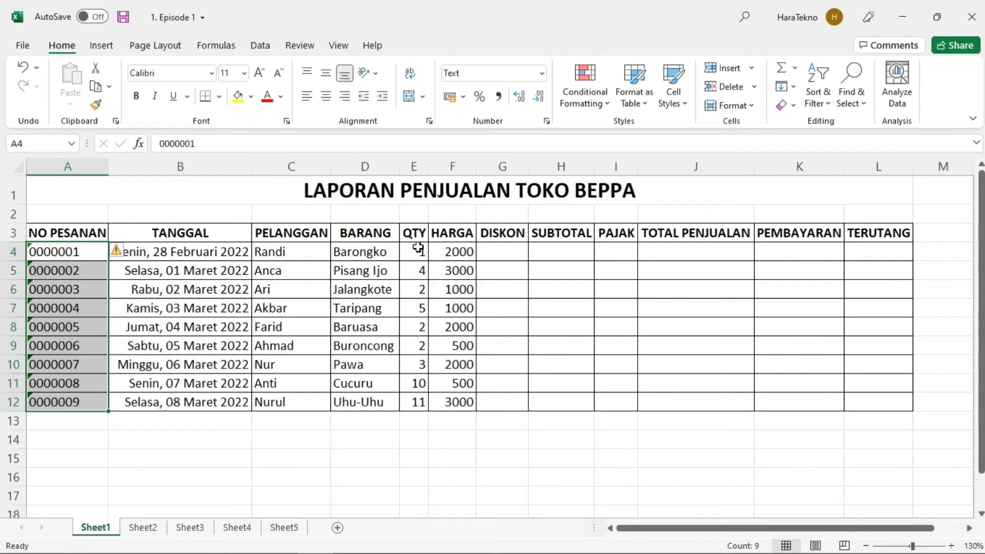
{"action": "left_click_drag", "start_coordinate": [418, 248], "coordinate": [425, 405]}
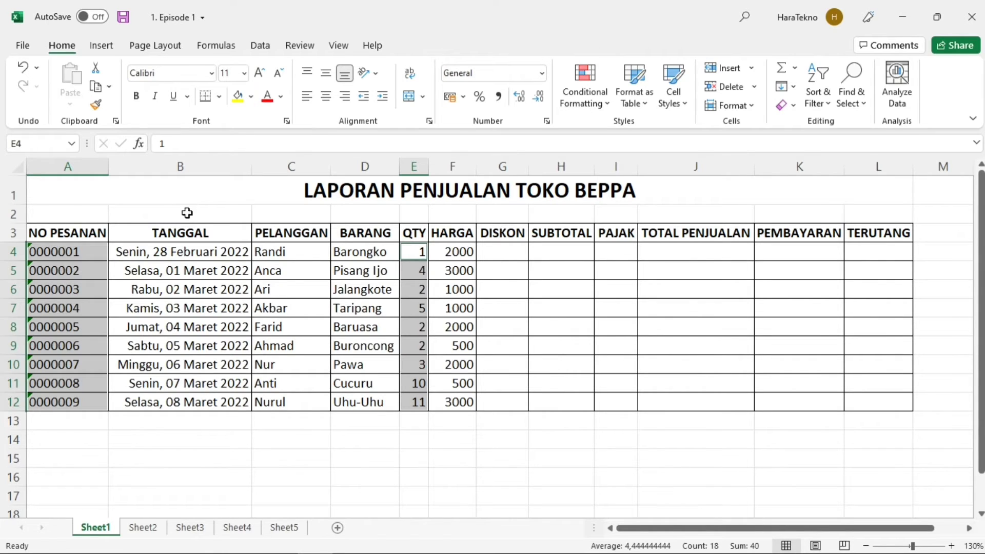
{"action": "left_click", "coordinate": [326, 101]}
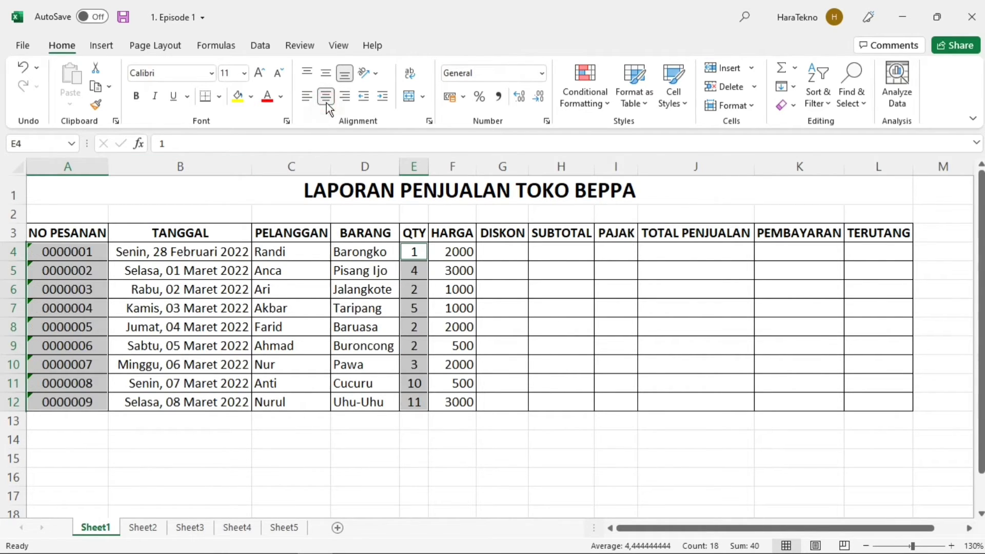
{"action": "left_click", "coordinate": [323, 75]}
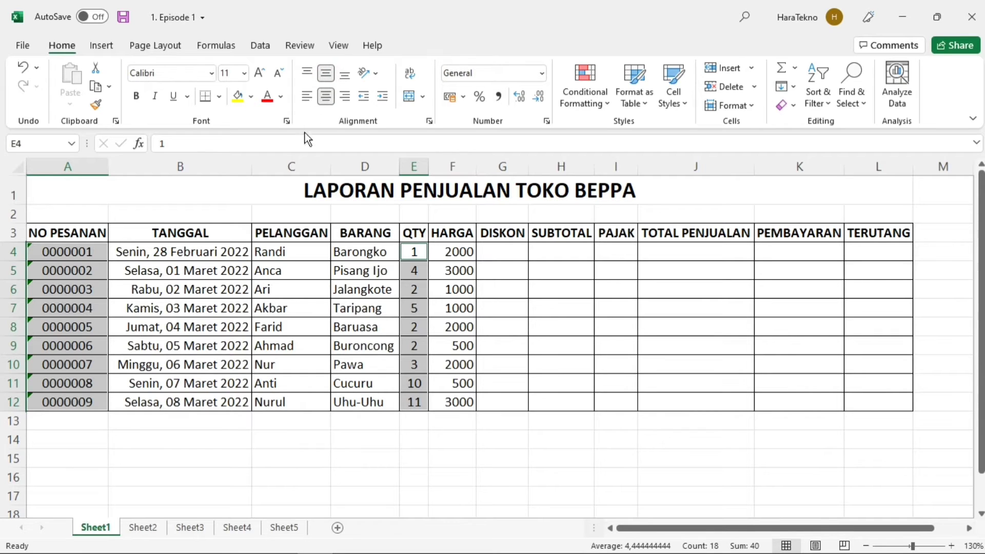
- Left-align and vertically middle-align the TANGGAL, PELANGGAN, BARANG and HARGA data in B4 to D12 and F4 to F12
{"action": "left_click", "coordinate": [204, 277]}
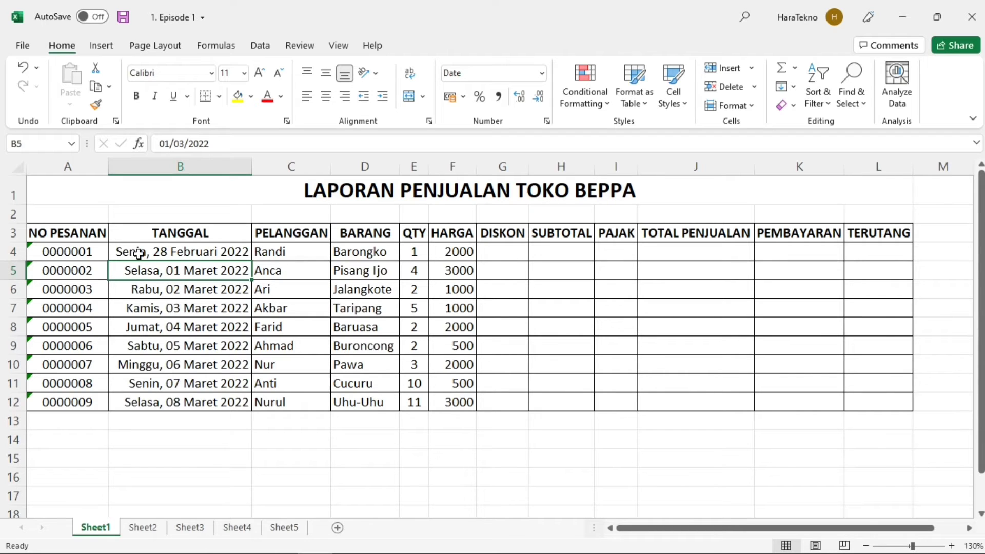
{"action": "left_click_drag", "start_coordinate": [179, 252], "coordinate": [311, 399]}
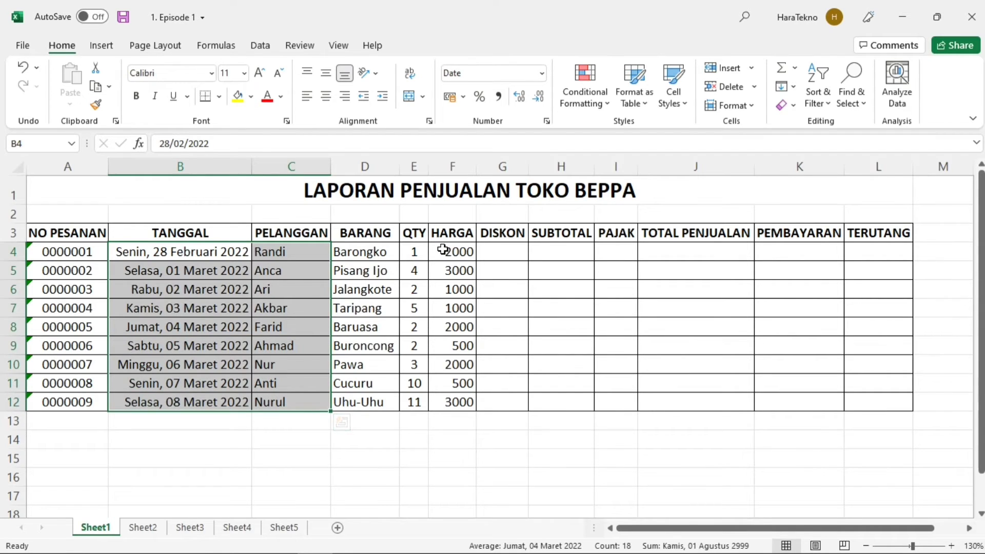
{"action": "left_click_drag", "start_coordinate": [443, 249], "coordinate": [455, 402]}
{"action": "left_click_drag", "start_coordinate": [375, 251], "coordinate": [378, 403]}
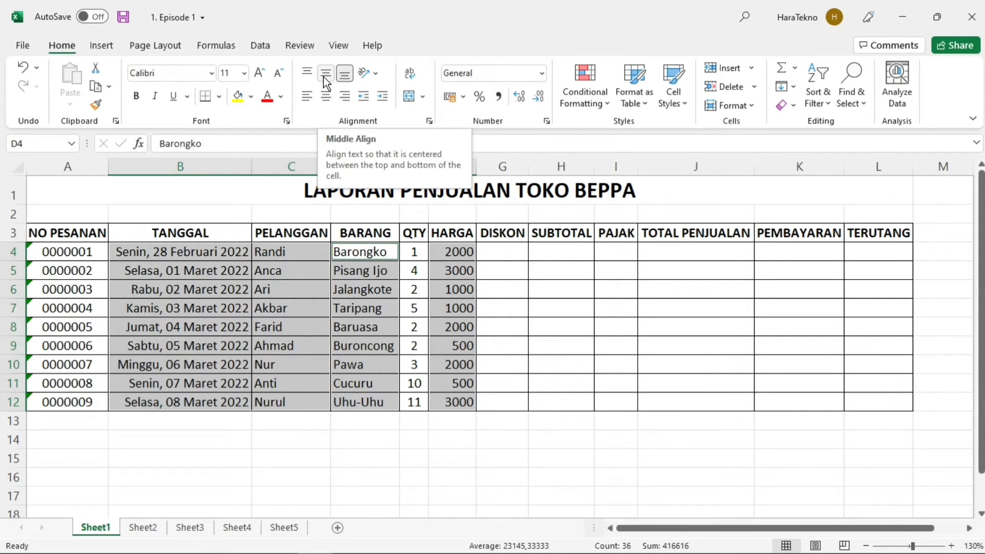
{"action": "left_click", "coordinate": [325, 76]}
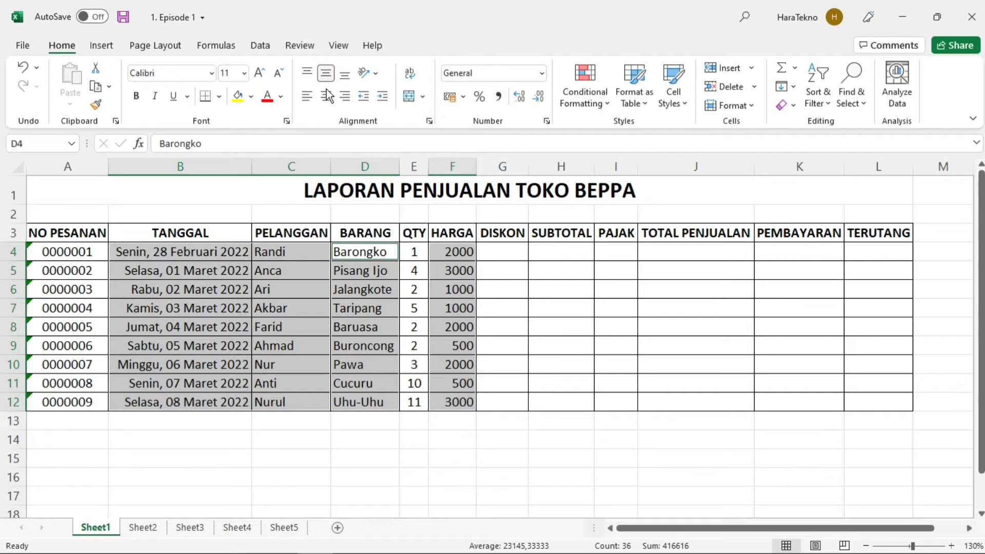
{"action": "left_click", "coordinate": [307, 96]}
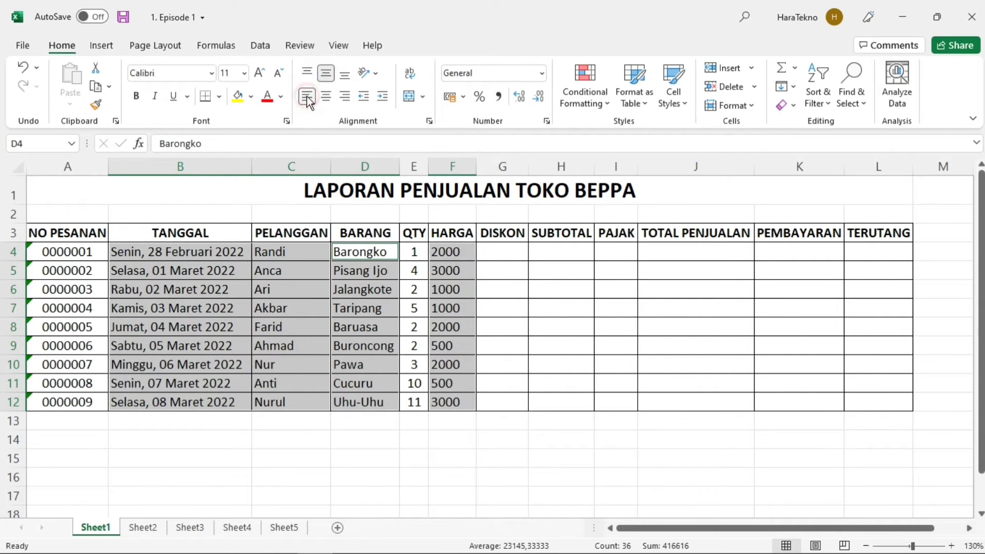
{"action": "left_click", "coordinate": [508, 308]}
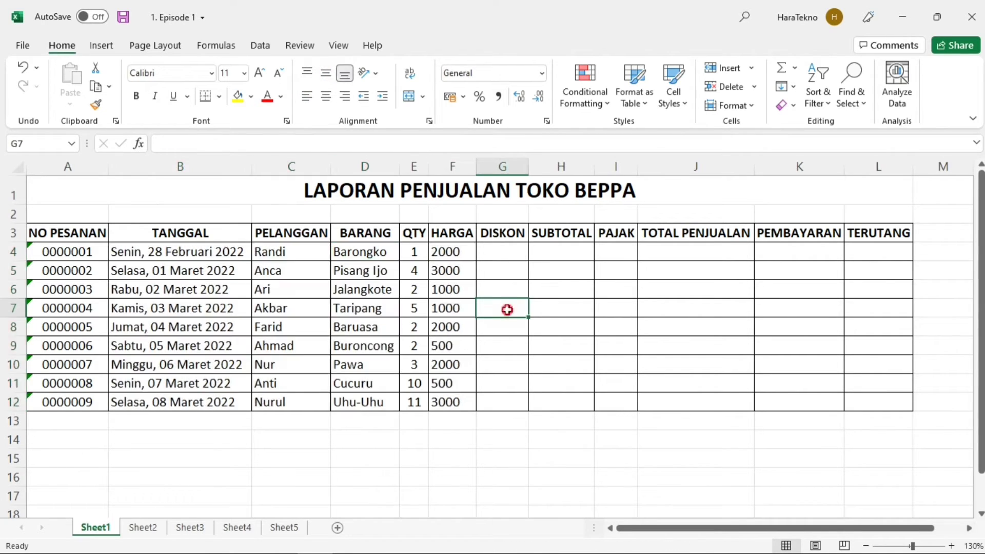
- Apply middle vertical alignment to the whole table from A3 to L12, including the empty columns
{"action": "left_click_drag", "start_coordinate": [66, 236], "coordinate": [884, 402]}
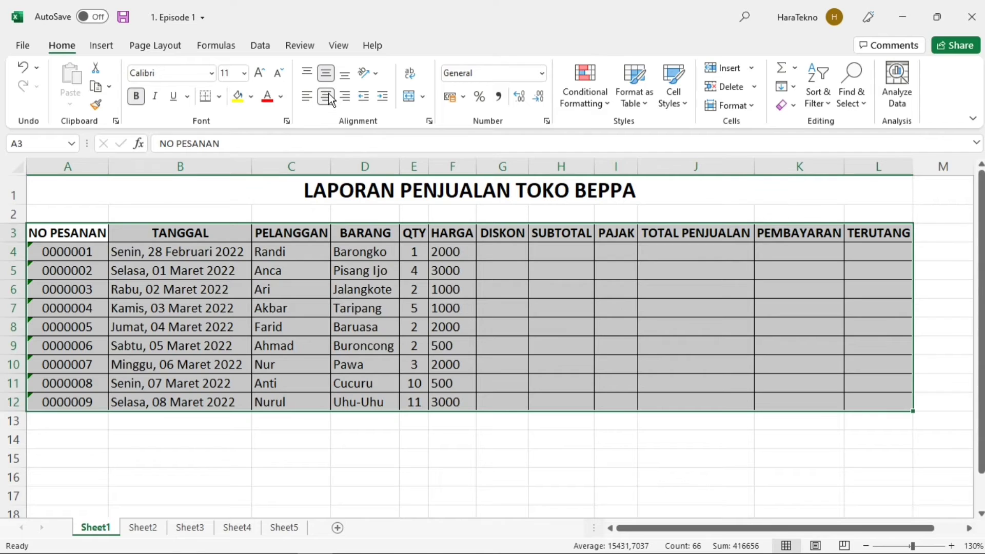
{"action": "left_click", "coordinate": [330, 76]}
{"action": "left_click", "coordinate": [331, 76]}
{"action": "left_click", "coordinate": [554, 316]}
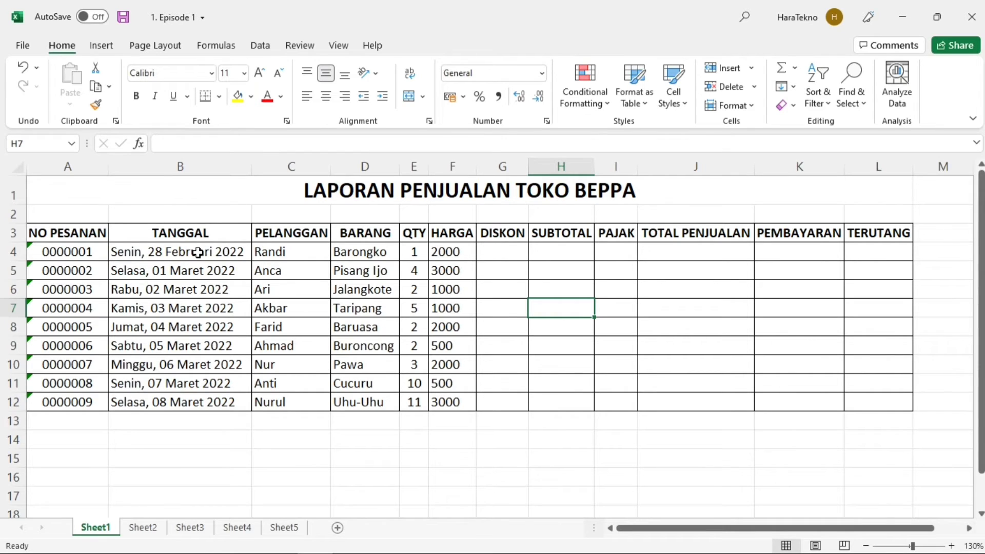
- Italicize the dates in the TANGGAL column from B4 to B12
{"action": "left_click_drag", "start_coordinate": [198, 252], "coordinate": [201, 403]}
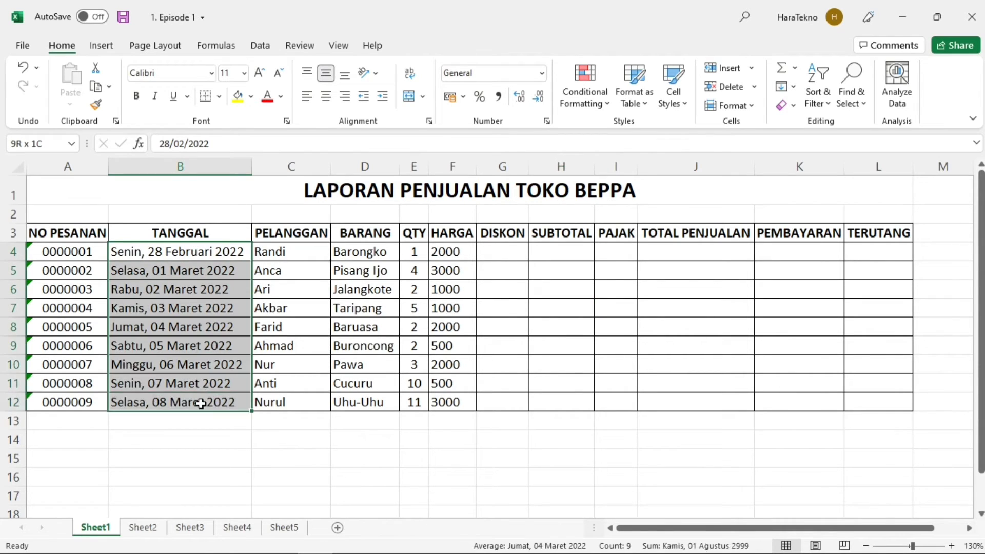
{"action": "left_click", "coordinate": [200, 404]}
{"action": "left_click", "coordinate": [210, 253]}
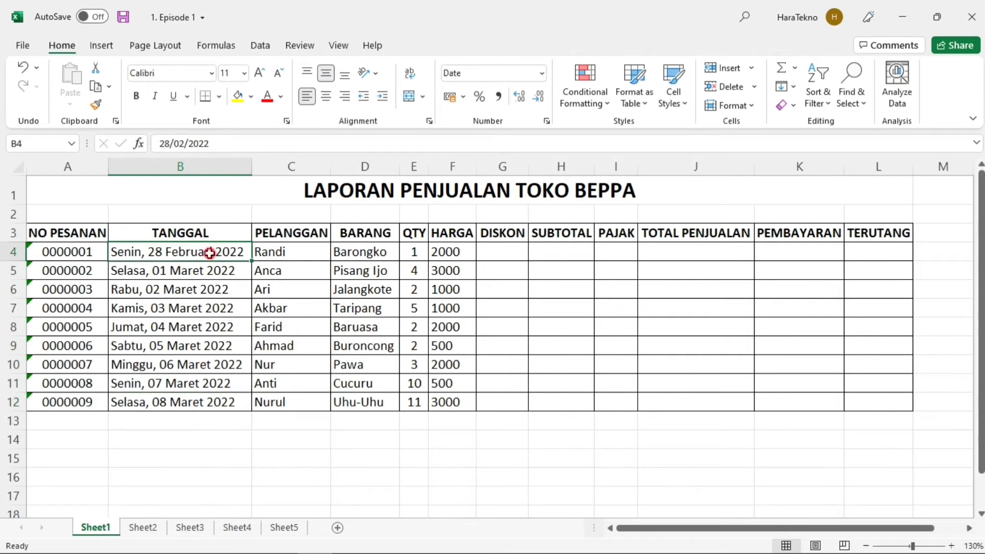
{"action": "left_click_drag", "start_coordinate": [210, 253], "coordinate": [220, 402]}
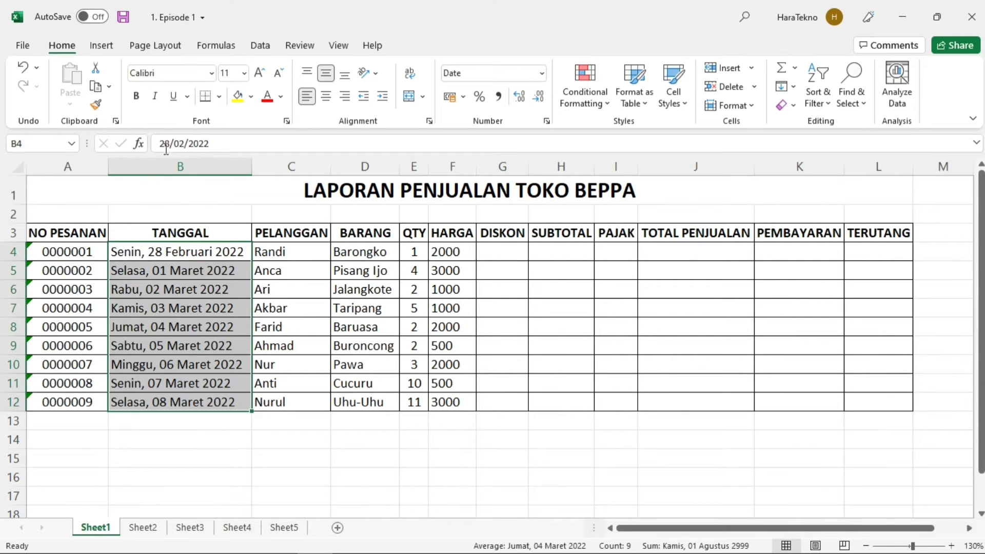
{"action": "left_click", "coordinate": [161, 104]}
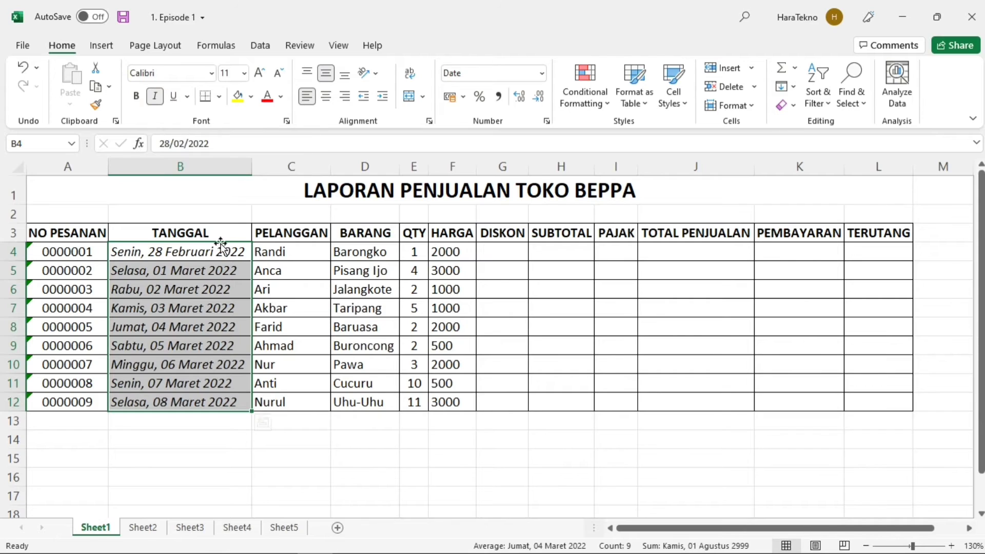
- Try a single underline on the TANGGAL dates in B4 to B12 and remove it again
{"action": "left_click", "coordinate": [180, 104]}
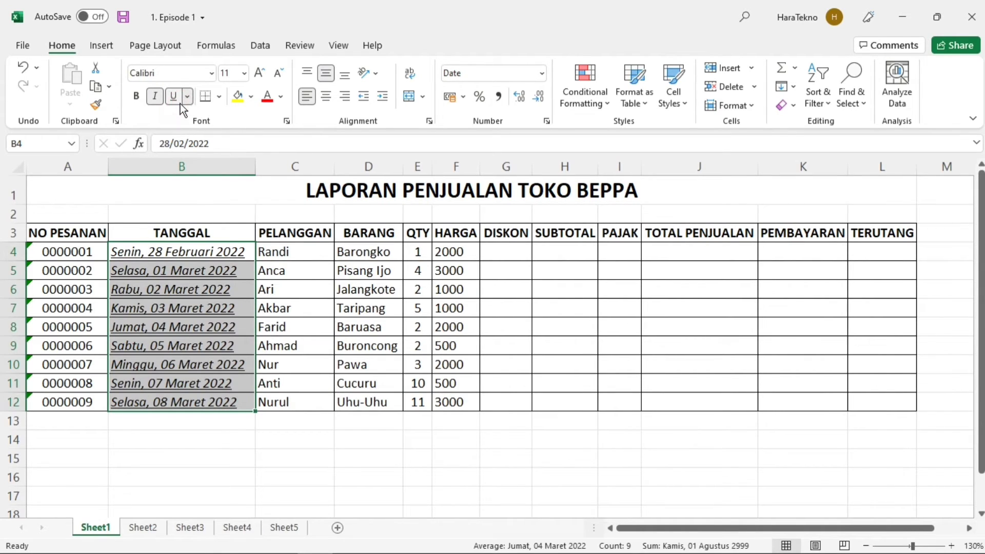
{"action": "left_click", "coordinate": [174, 97]}
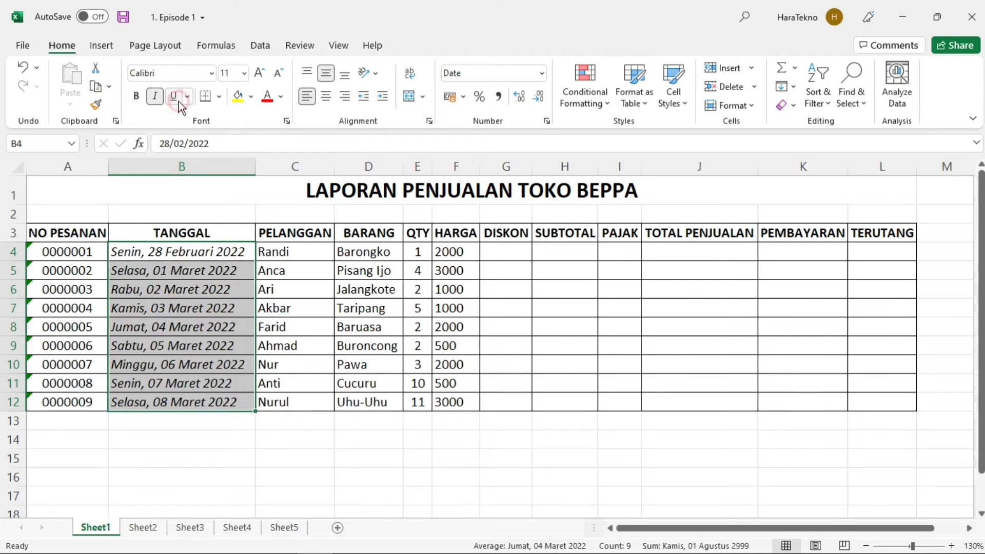
{"action": "left_click", "coordinate": [320, 290]}
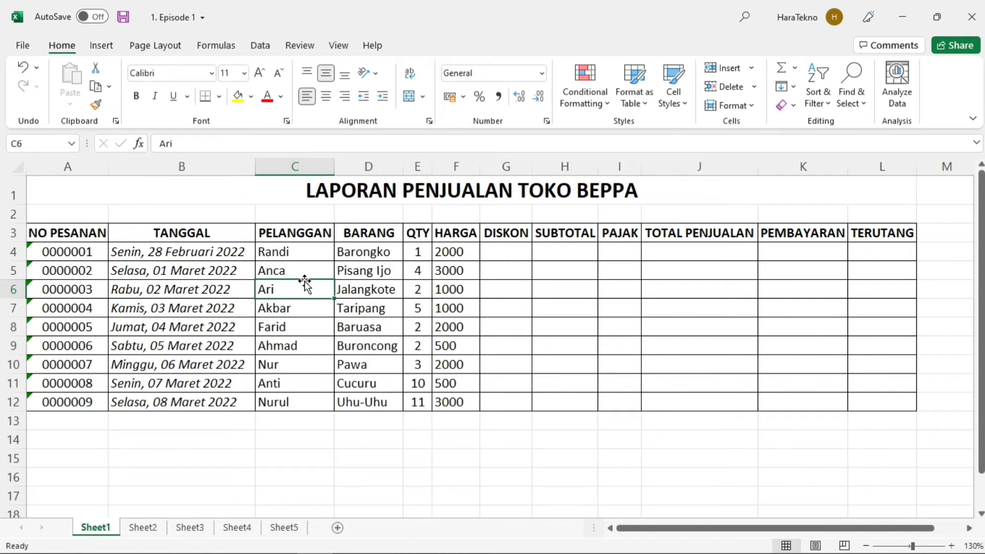
- Fill the heading row from A3 to L3 with the standard yellow color
{"action": "left_click", "coordinate": [290, 255]}
{"action": "left_click_drag", "start_coordinate": [73, 231], "coordinate": [874, 227]}
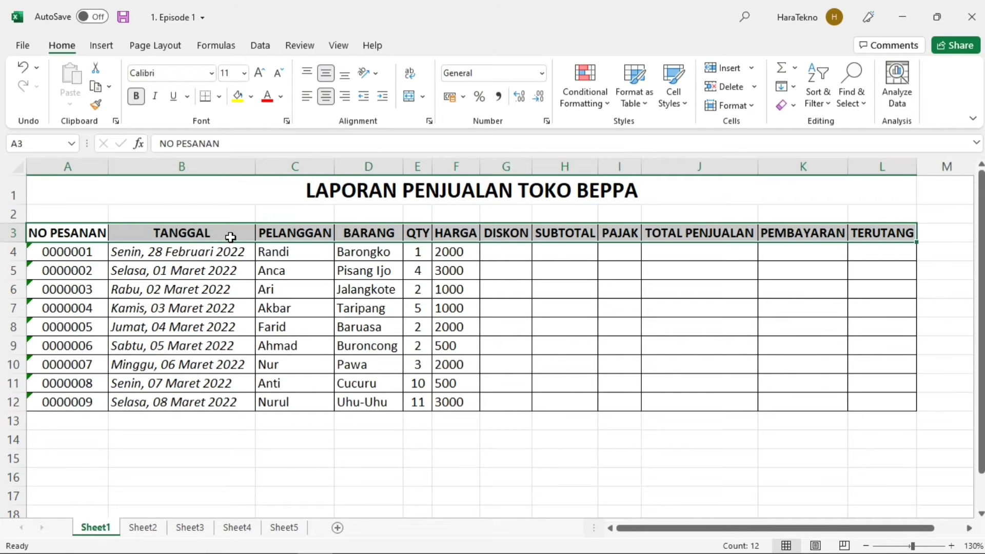
{"action": "left_click", "coordinate": [252, 98]}
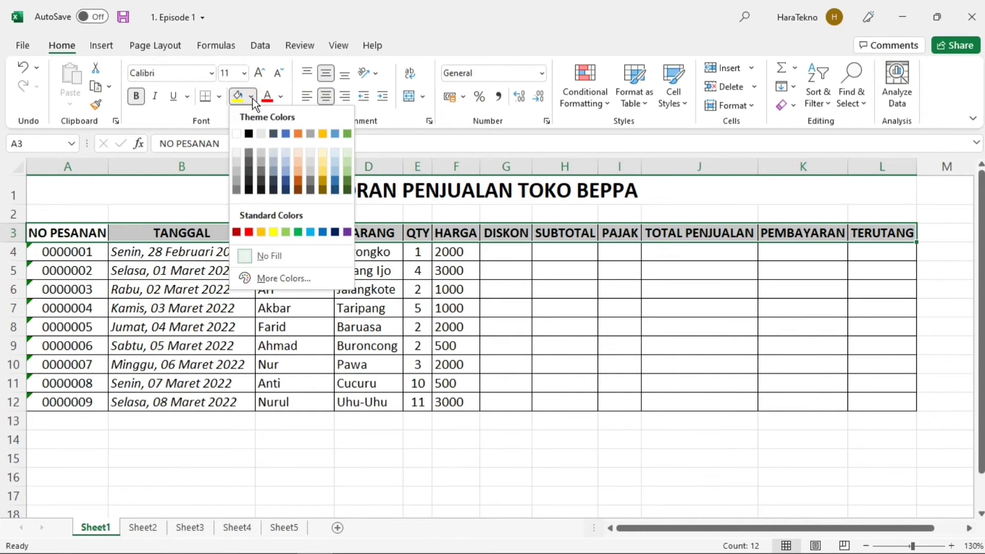
{"action": "left_click", "coordinate": [274, 232]}
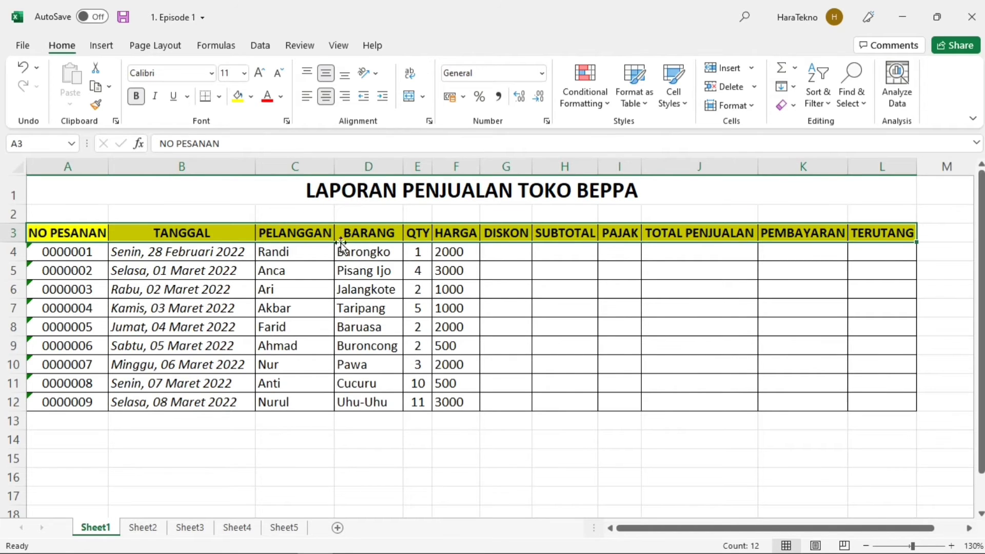
{"action": "left_click", "coordinate": [308, 255]}
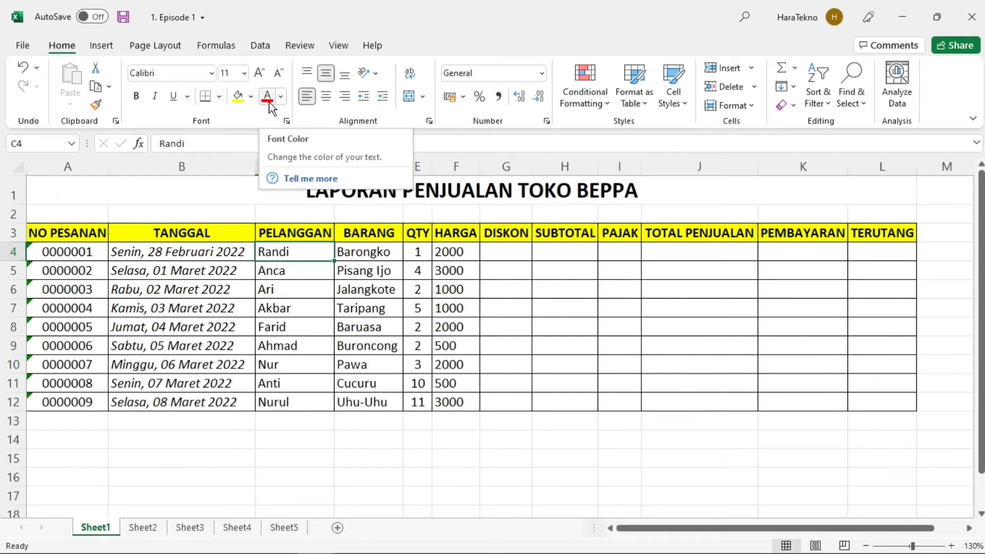
- Give the title LAPORAN PENJUALAN TOKO BEPPA a yellow font color and a black cell fill
{"action": "left_click", "coordinate": [415, 191]}
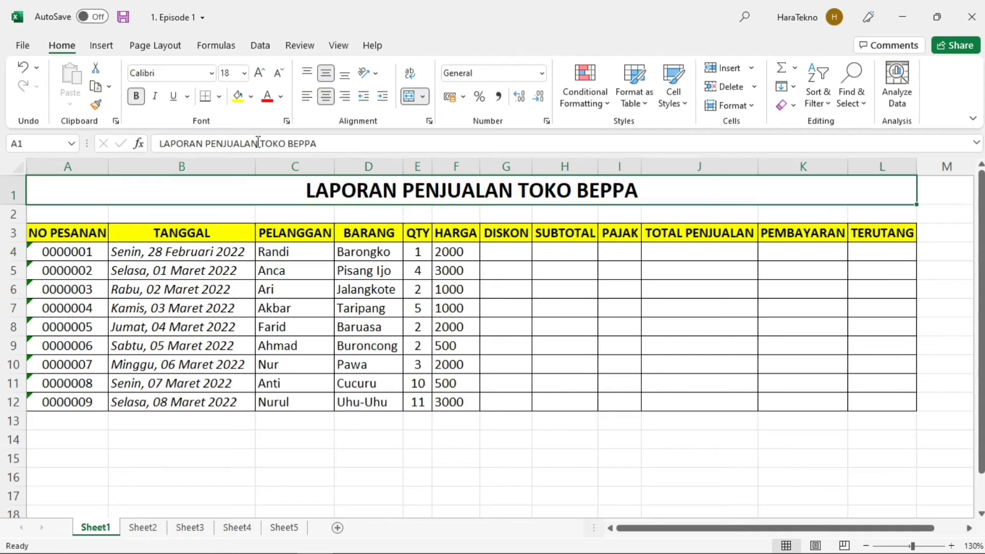
{"action": "left_click", "coordinate": [280, 99]}
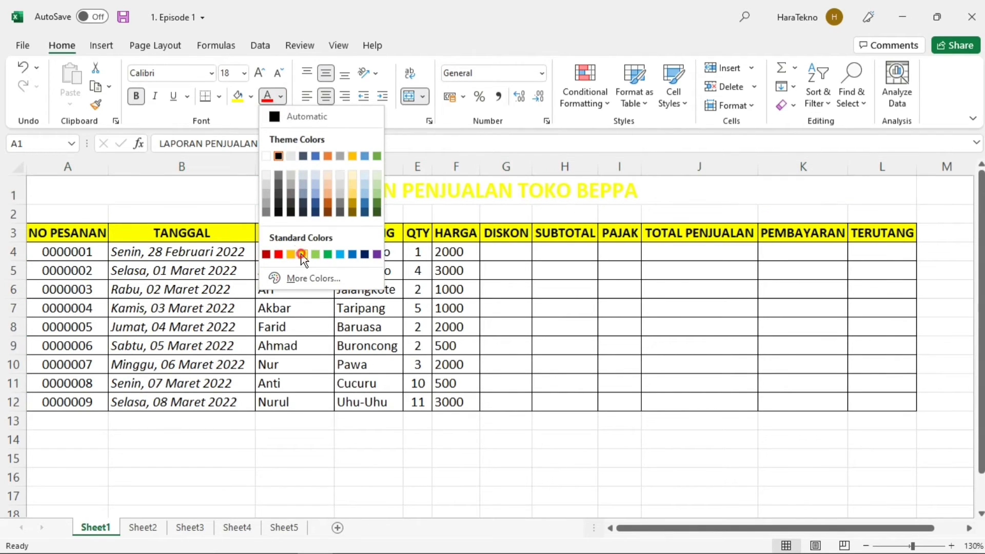
{"action": "left_click", "coordinate": [303, 255]}
{"action": "left_click", "coordinate": [252, 98]}
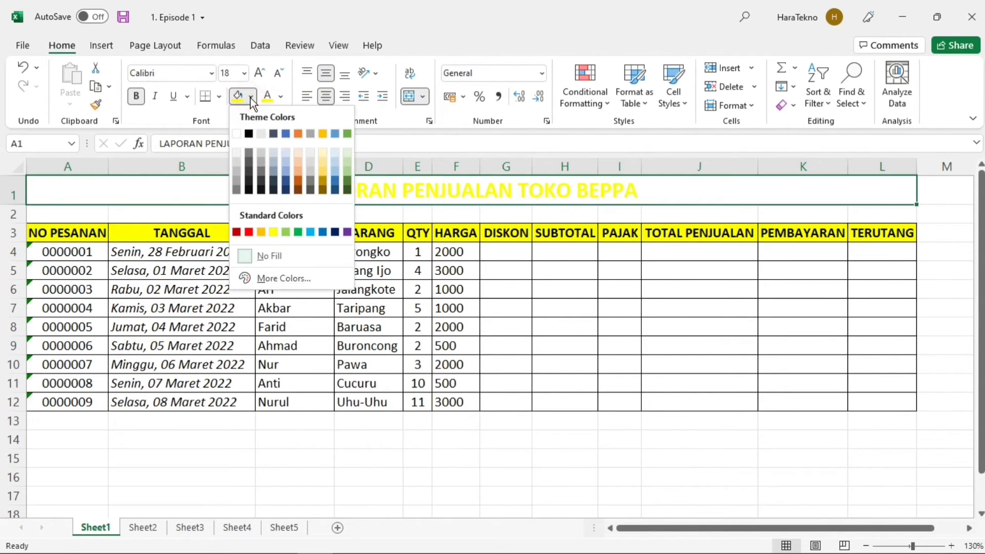
{"action": "left_click", "coordinate": [252, 133]}
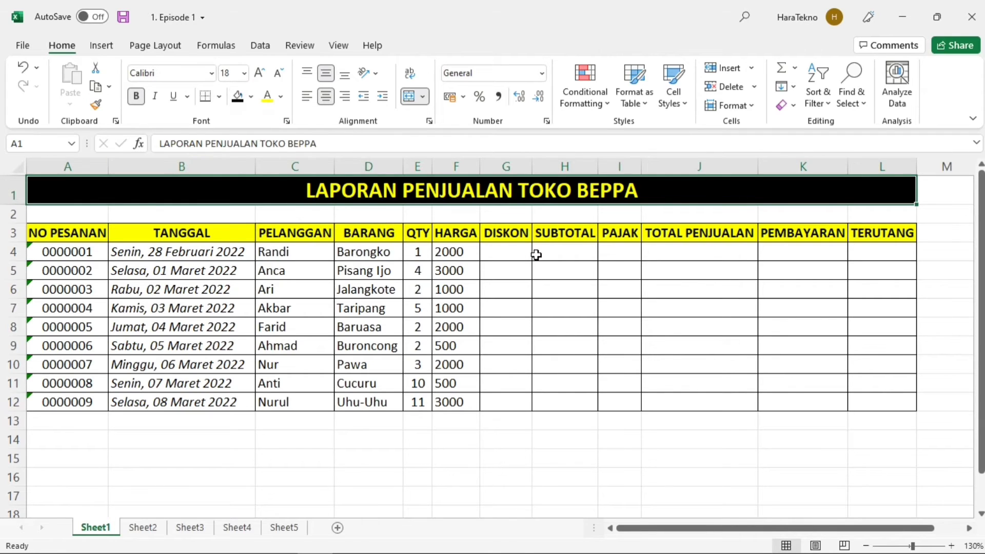
{"action": "left_click", "coordinate": [569, 256]}
{"action": "left_click", "coordinate": [549, 296]}
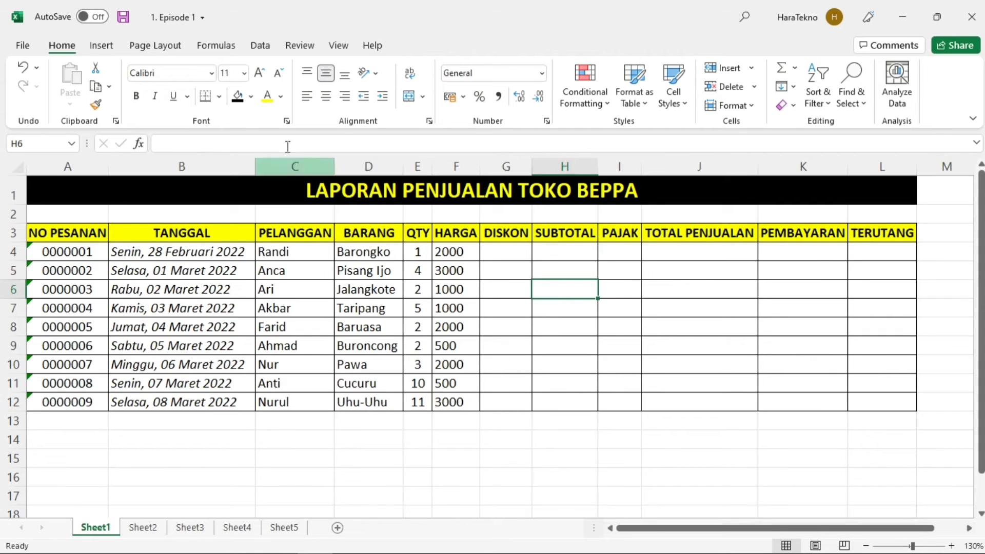
{"action": "key", "text": "Up"}
{"action": "key", "text": "Up"}
{"action": "key", "text": "Left"}
{"action": "key", "text": "Left"}
{"action": "key", "text": "Left"}
{"action": "key", "text": "Left"}
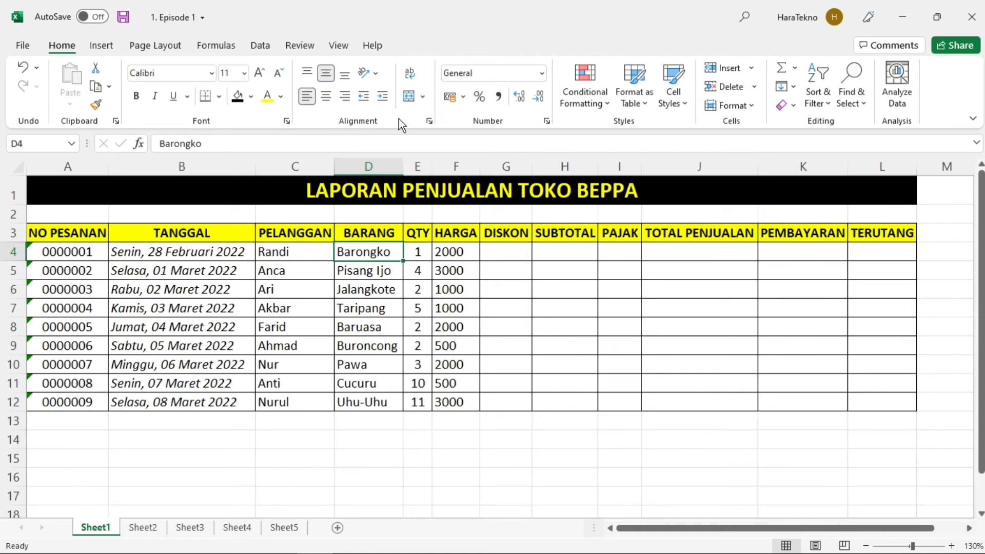
{"action": "left_click", "coordinate": [339, 228]}
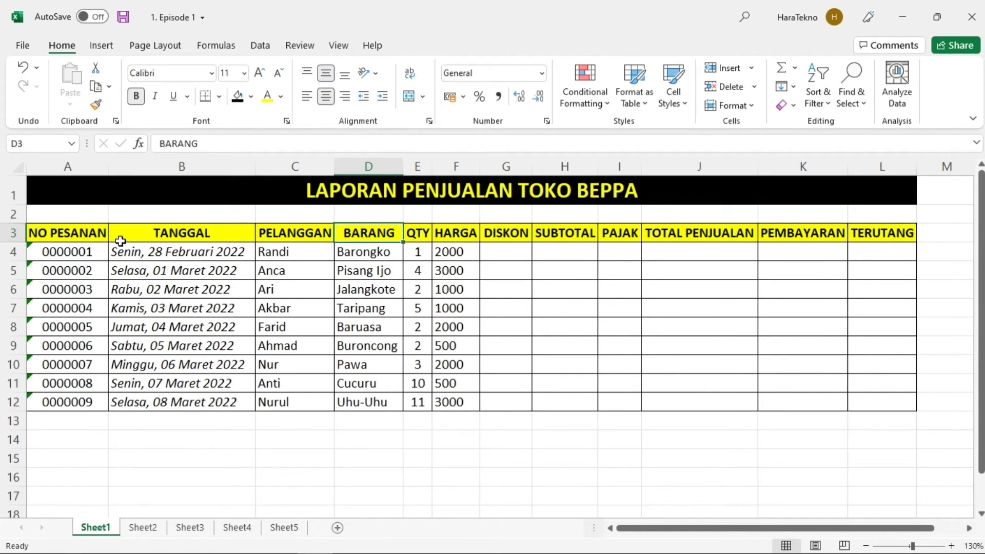
{"action": "left_click", "coordinate": [188, 100]}
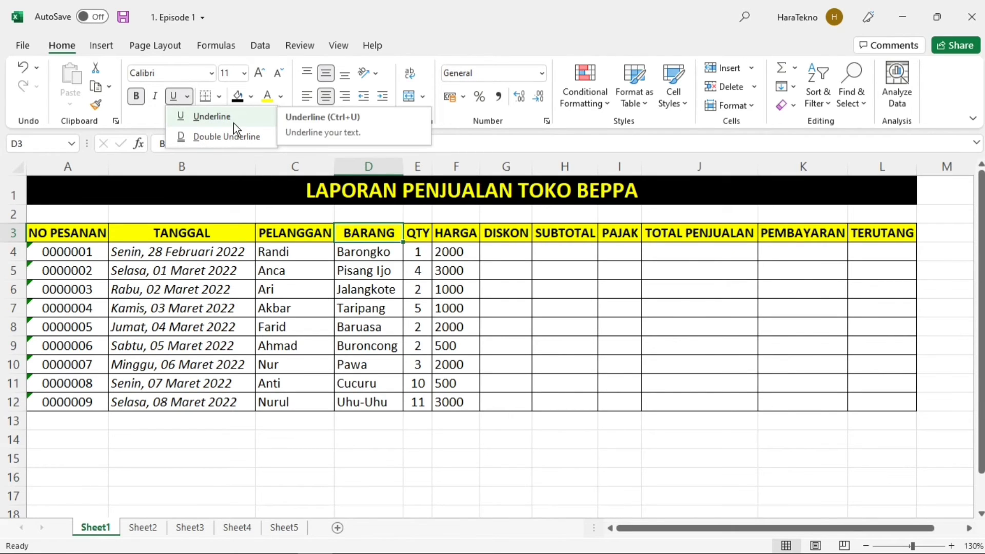
- Try a double underline on the TANGGAL dates in B4 to B12
{"action": "left_click", "coordinate": [207, 256]}
{"action": "left_click_drag", "start_coordinate": [205, 247], "coordinate": [223, 399]}
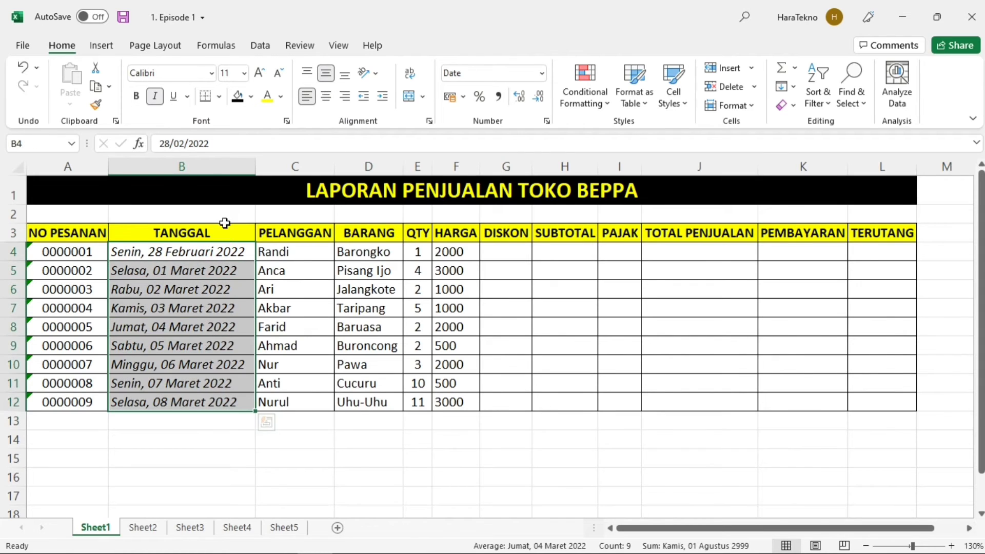
{"action": "left_click", "coordinate": [188, 97]}
{"action": "left_click", "coordinate": [198, 138]}
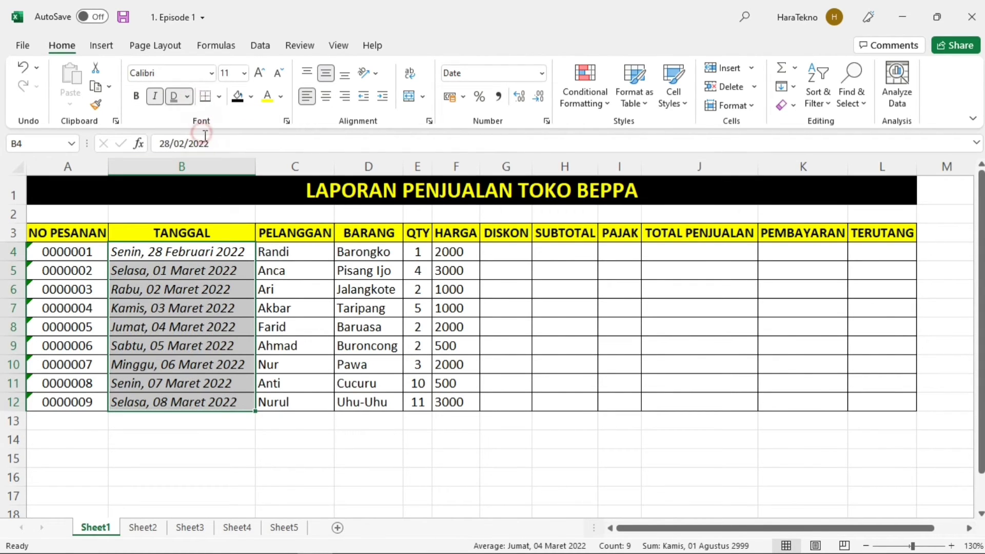
- In the font settings for the dates in B4 to B12, preview the Single Accounting and Double Accounting underlines and choose Double
{"action": "left_click", "coordinate": [287, 122]}
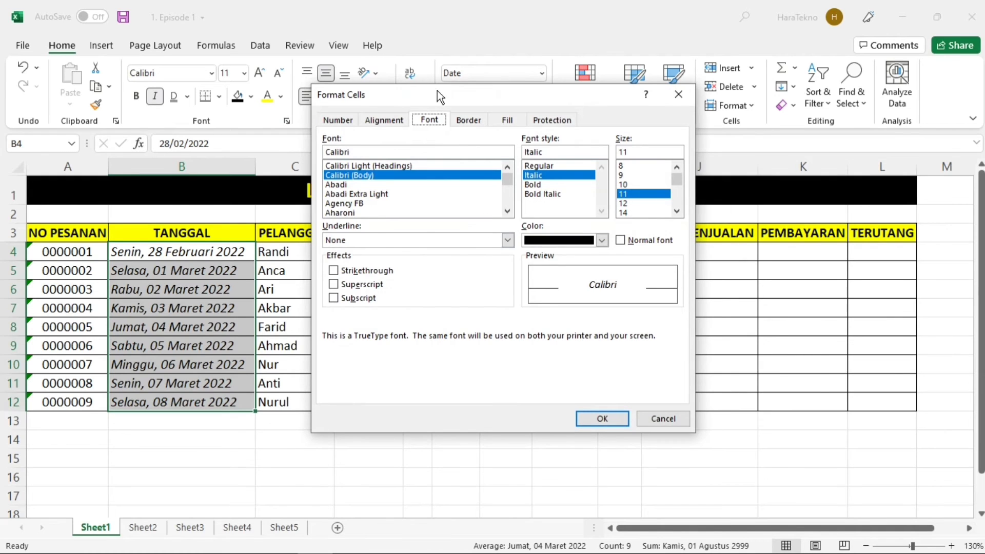
{"action": "left_click_drag", "start_coordinate": [437, 90], "coordinate": [578, 114]}
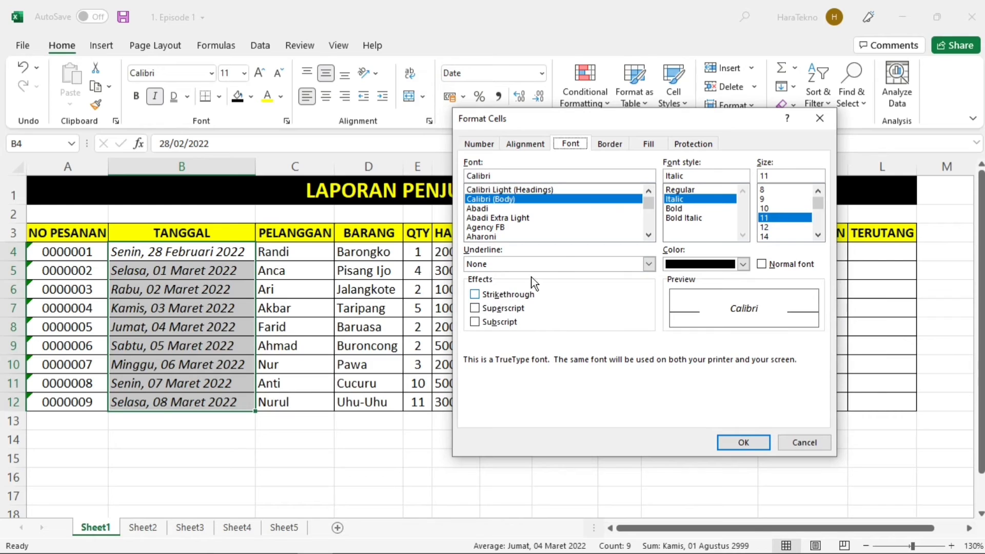
{"action": "left_click", "coordinate": [566, 264]}
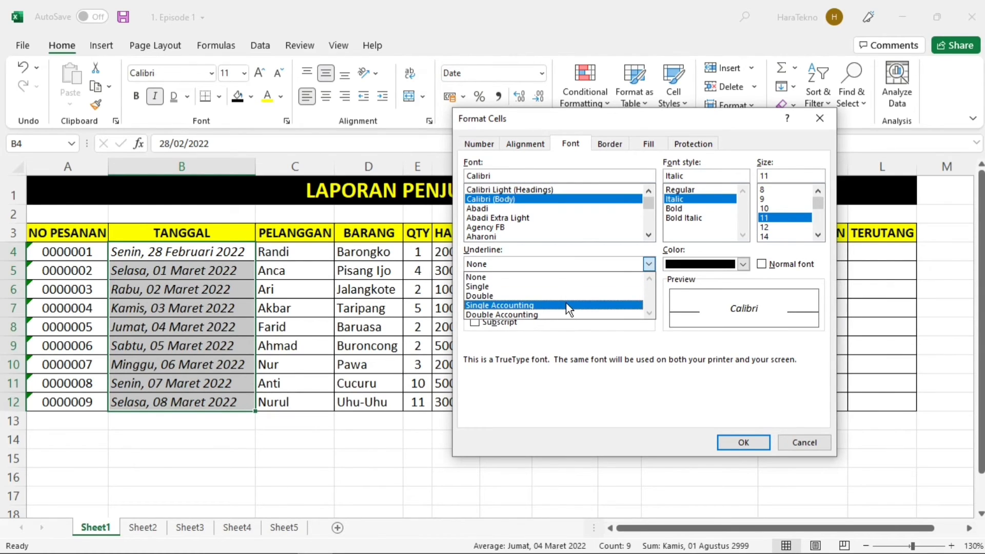
{"action": "left_click", "coordinate": [591, 296]}
{"action": "left_click", "coordinate": [611, 266]}
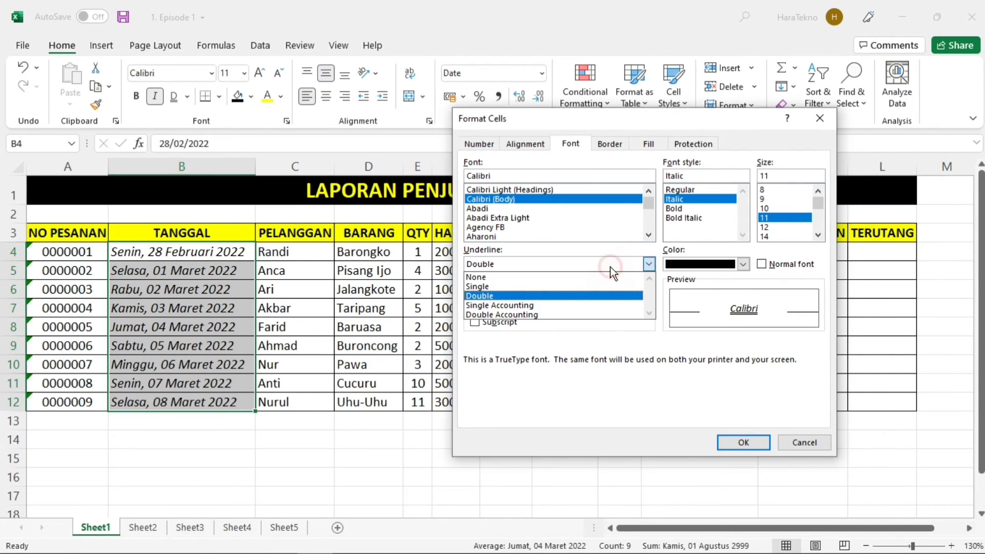
{"action": "left_click", "coordinate": [609, 307]}
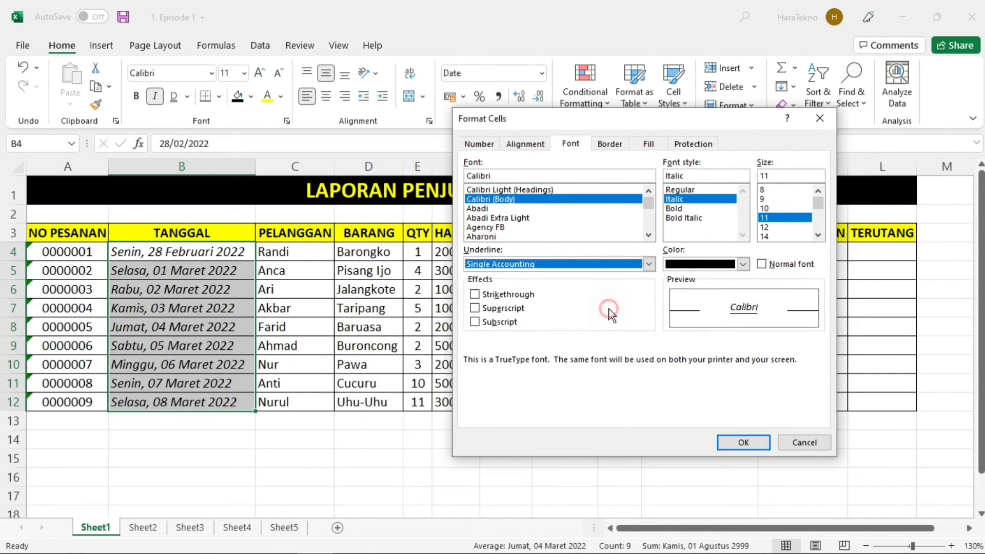
{"action": "left_click", "coordinate": [630, 267]}
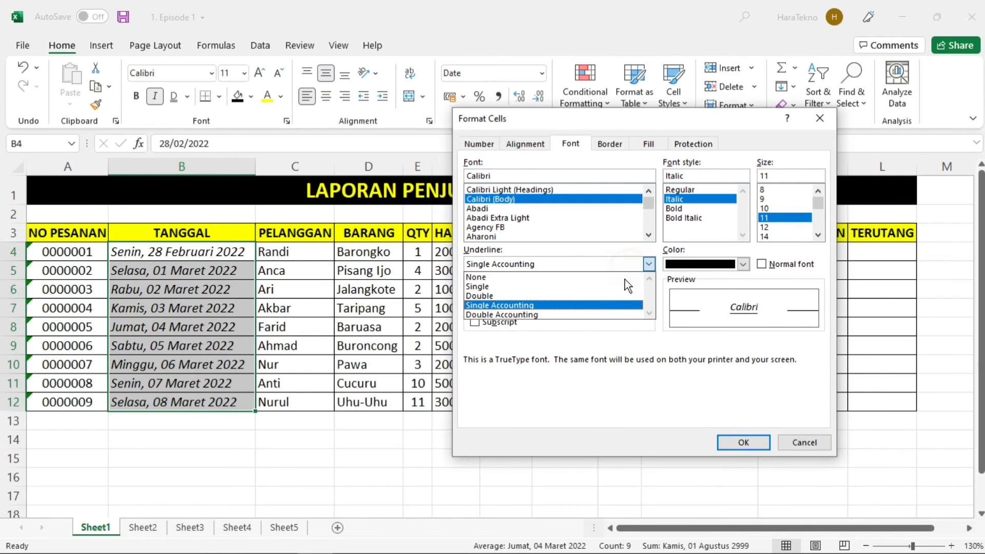
{"action": "left_click", "coordinate": [611, 315]}
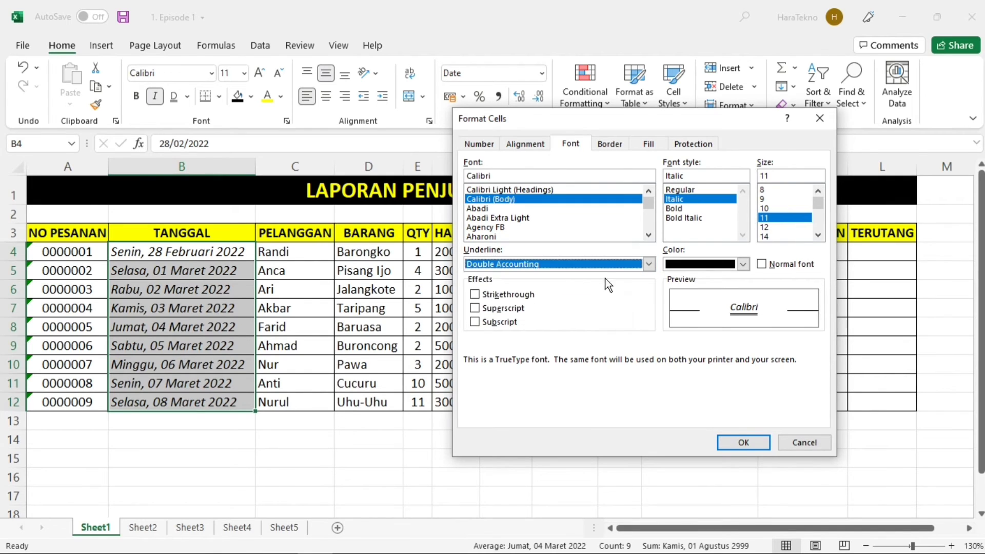
{"action": "left_click", "coordinate": [605, 264]}
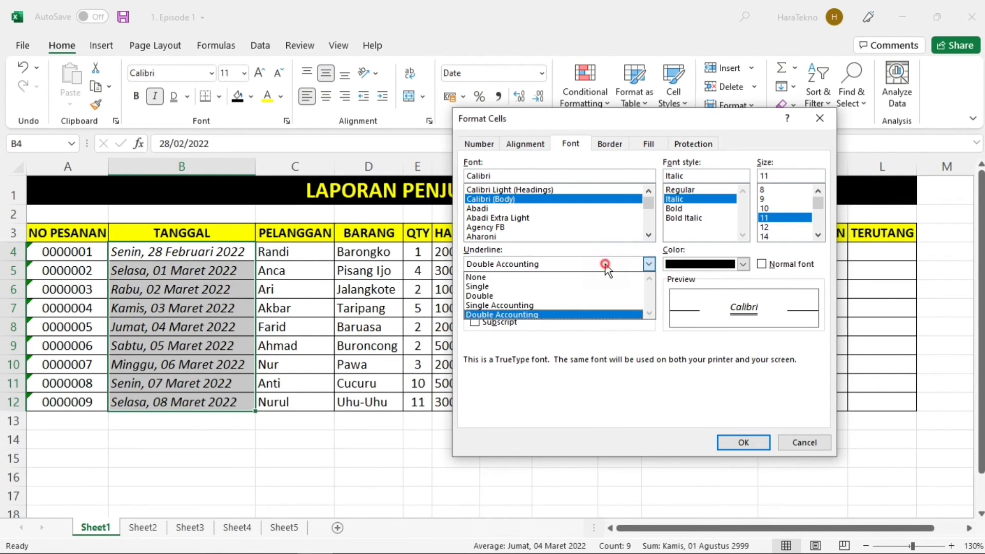
{"action": "left_click", "coordinate": [613, 295]}
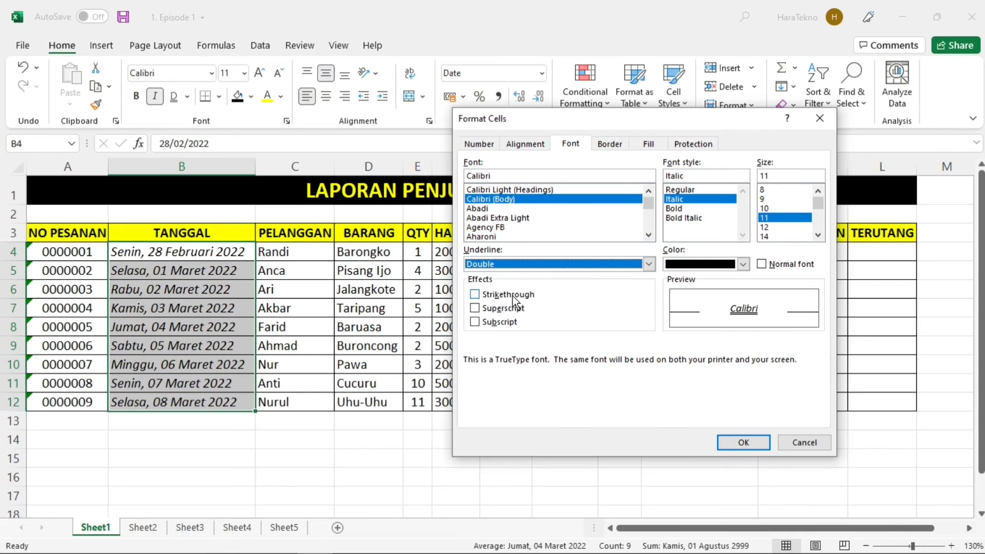
- Preview the Strikethrough, Superscript and Subscript effects for the dates in B4 to B12, keeping only Strikethrough enabled
{"action": "left_click", "coordinate": [506, 295]}
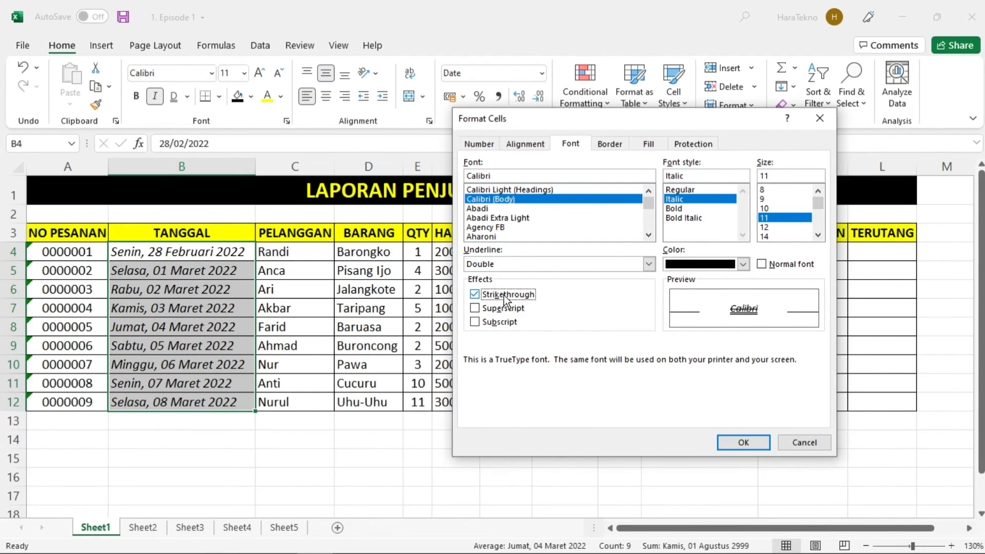
{"action": "left_click", "coordinate": [508, 309]}
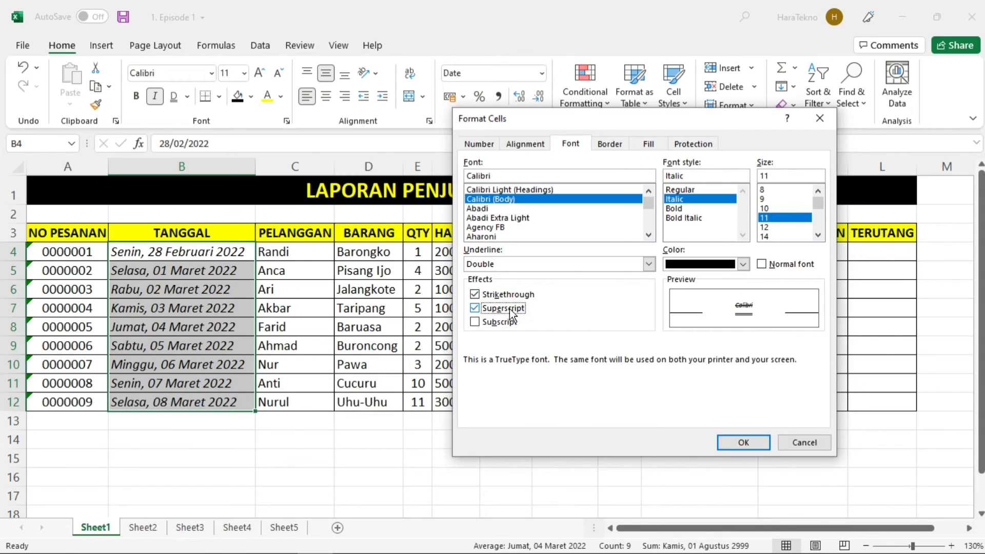
{"action": "left_click", "coordinate": [510, 310]}
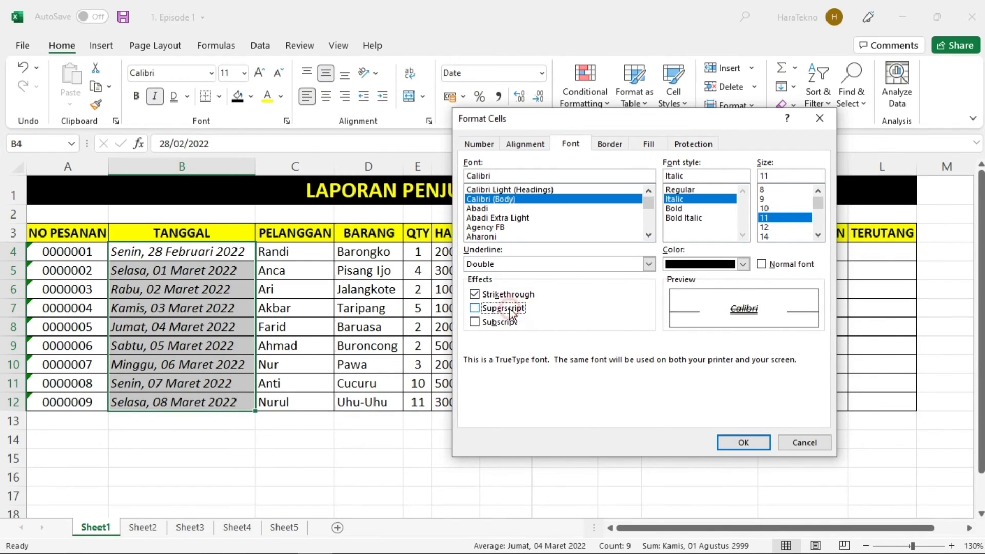
{"action": "left_click", "coordinate": [511, 321]}
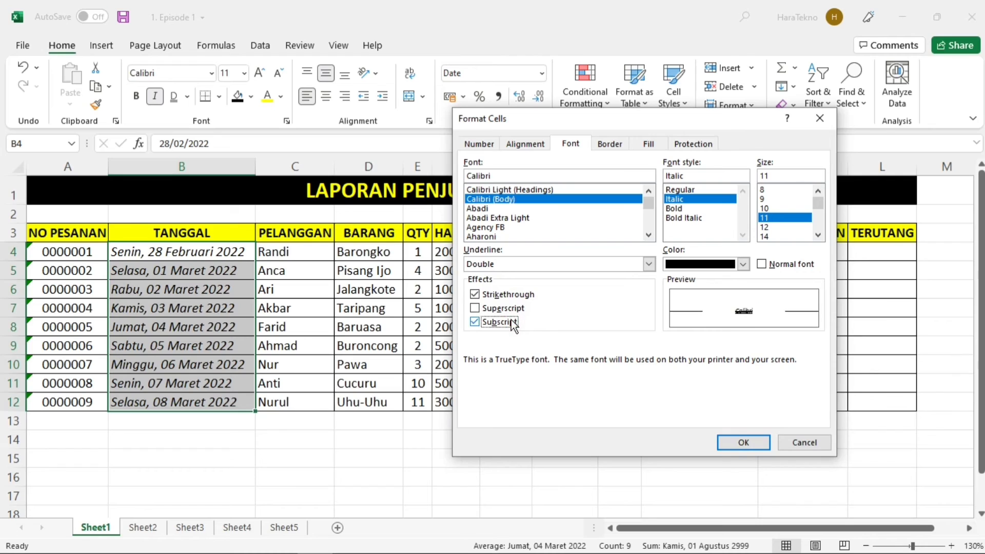
{"action": "left_click", "coordinate": [511, 323]}
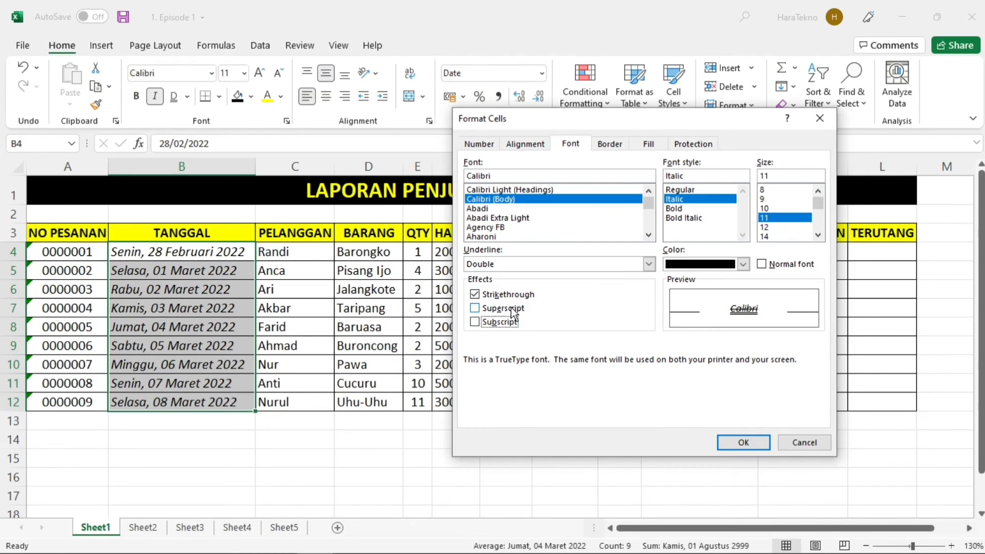
{"action": "left_click", "coordinate": [511, 295]}
{"action": "left_click", "coordinate": [513, 296]}
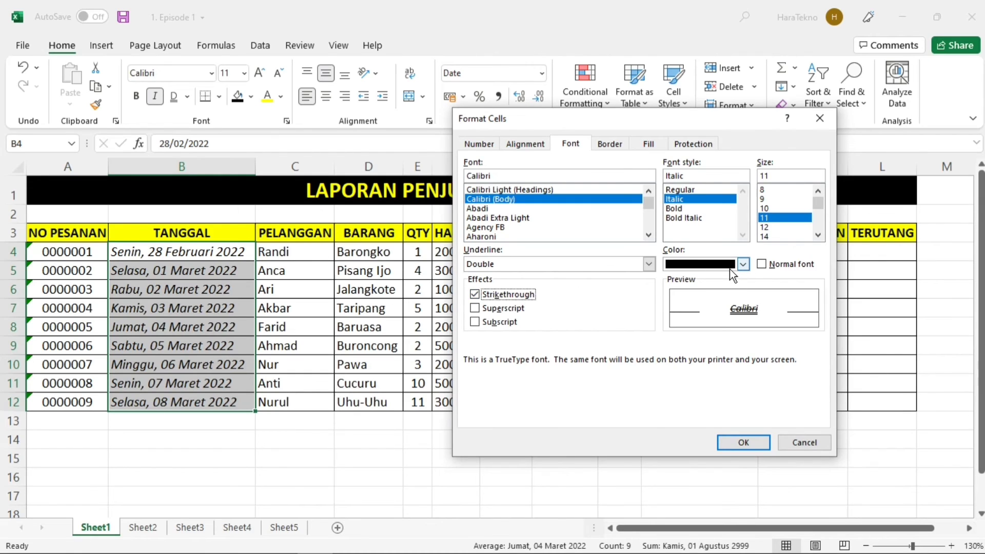
- Browse the font colors without choosing a new one and apply the double underline and strikethrough to the dates in B4 to B12
{"action": "left_click", "coordinate": [742, 265]}
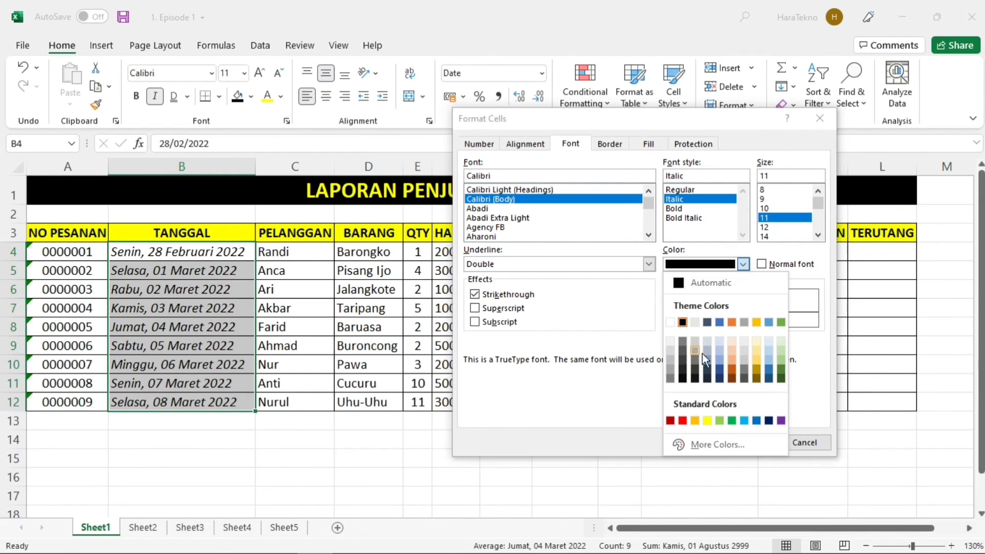
{"action": "left_click", "coordinate": [616, 354]}
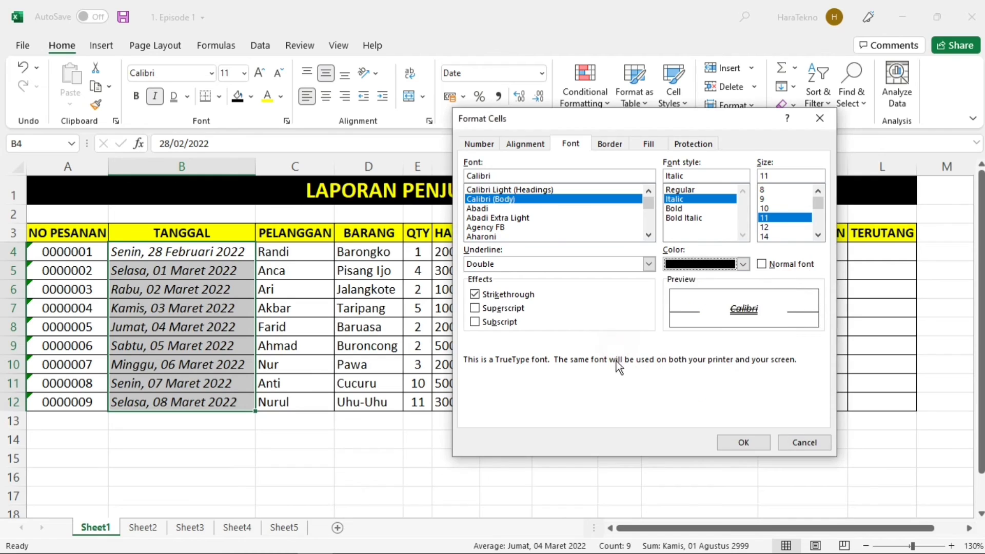
{"action": "left_click", "coordinate": [744, 443]}
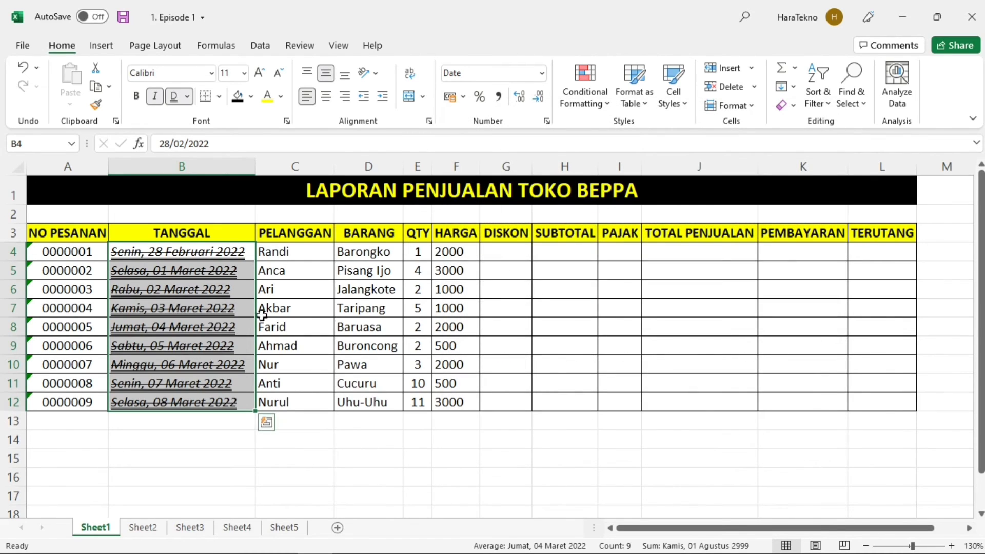
- Try removing the double underline from the TANGGAL dates in B4 to B12
{"action": "left_click", "coordinate": [288, 309]}
{"action": "left_click_drag", "start_coordinate": [241, 253], "coordinate": [248, 405]}
{"action": "left_click", "coordinate": [180, 102]}
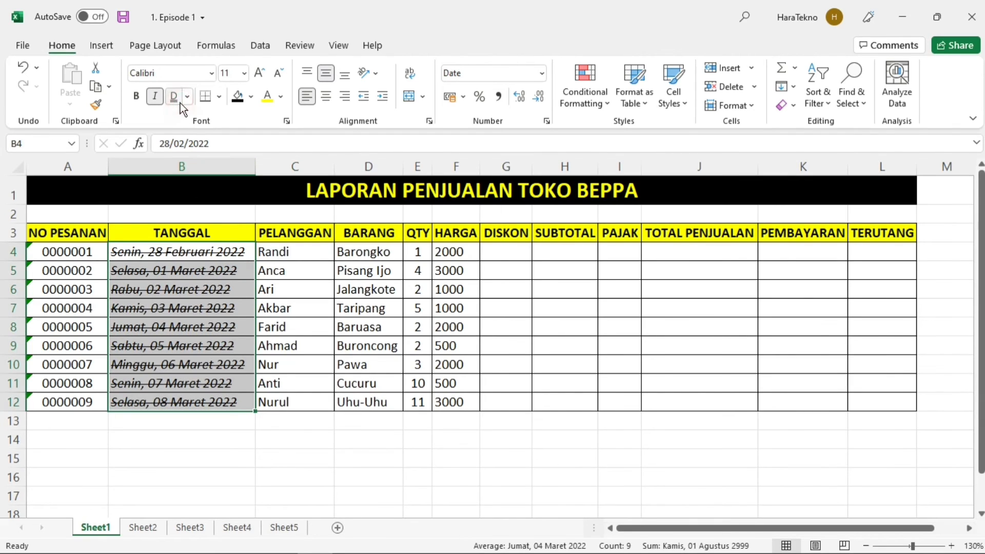
{"action": "left_click", "coordinate": [298, 331]}
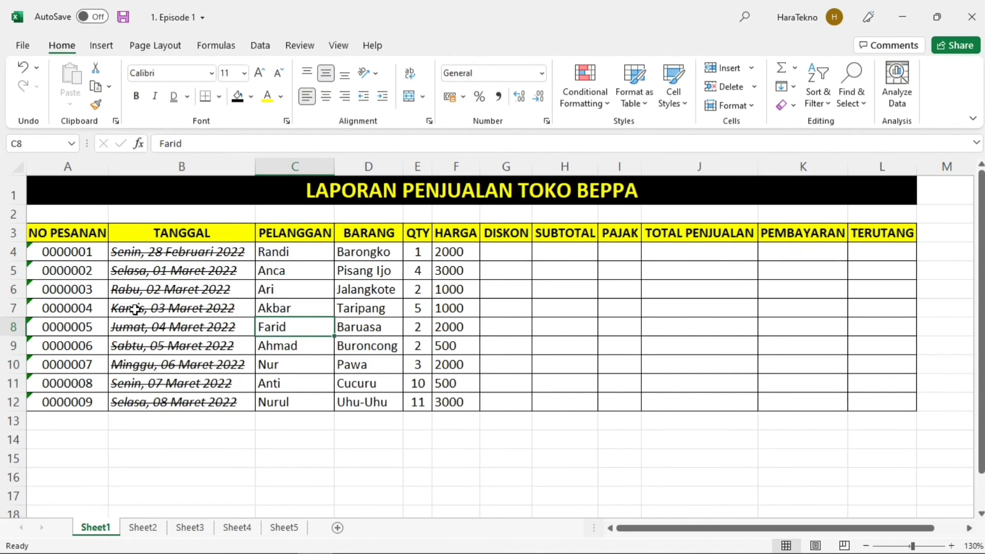
- Undo the underline removal and the combined strikethrough and double underline formatting on the dates in B4 to B12
{"action": "left_click_drag", "start_coordinate": [164, 253], "coordinate": [154, 403]}
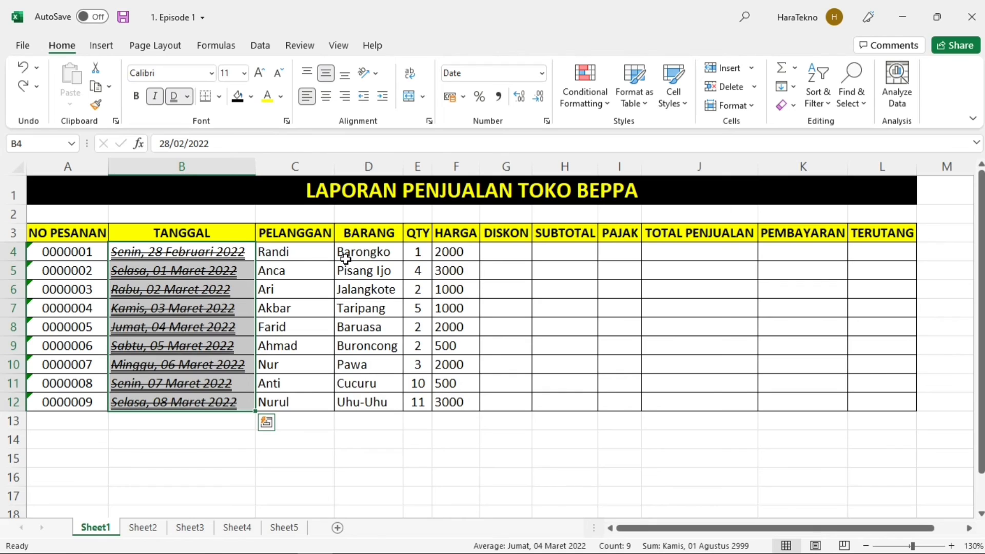
{"action": "key", "text": "ctrl+5"}
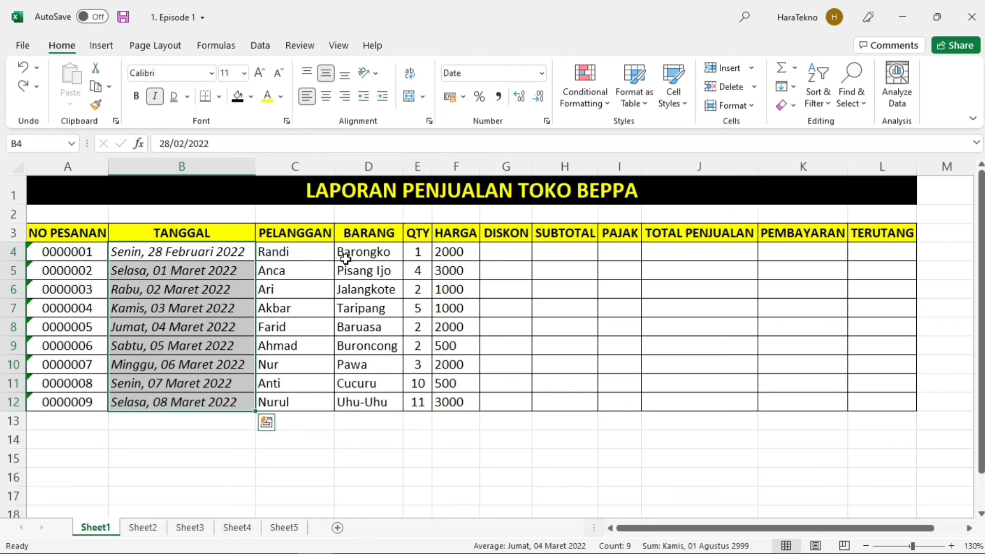
{"action": "left_click", "coordinate": [306, 277]}
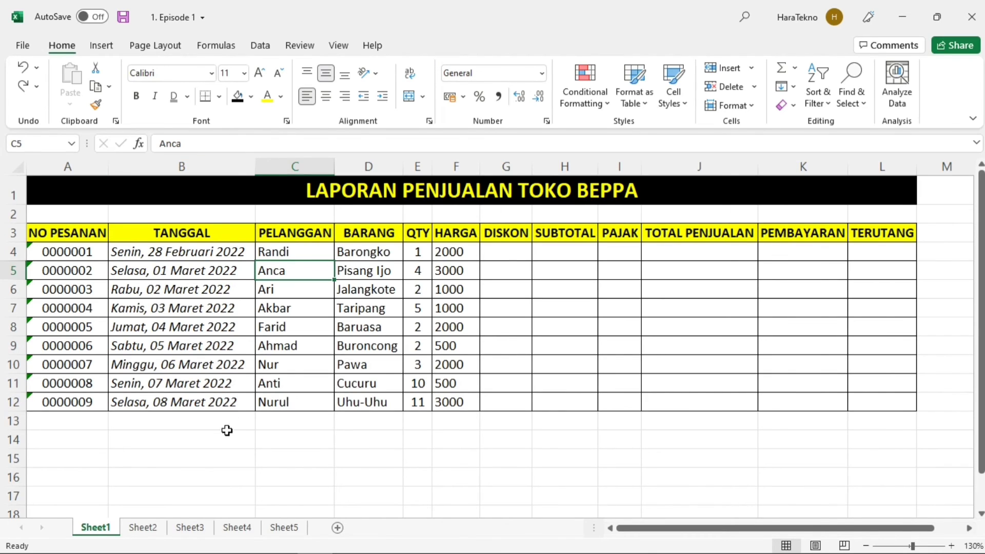
{"action": "left_click_drag", "start_coordinate": [509, 250], "coordinate": [892, 395]}
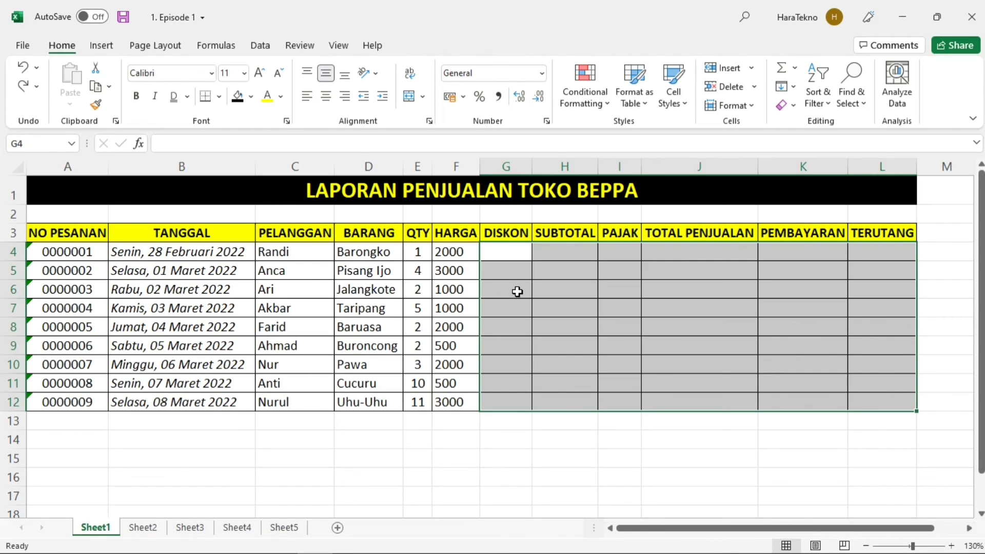
{"action": "left_click", "coordinate": [504, 216]}
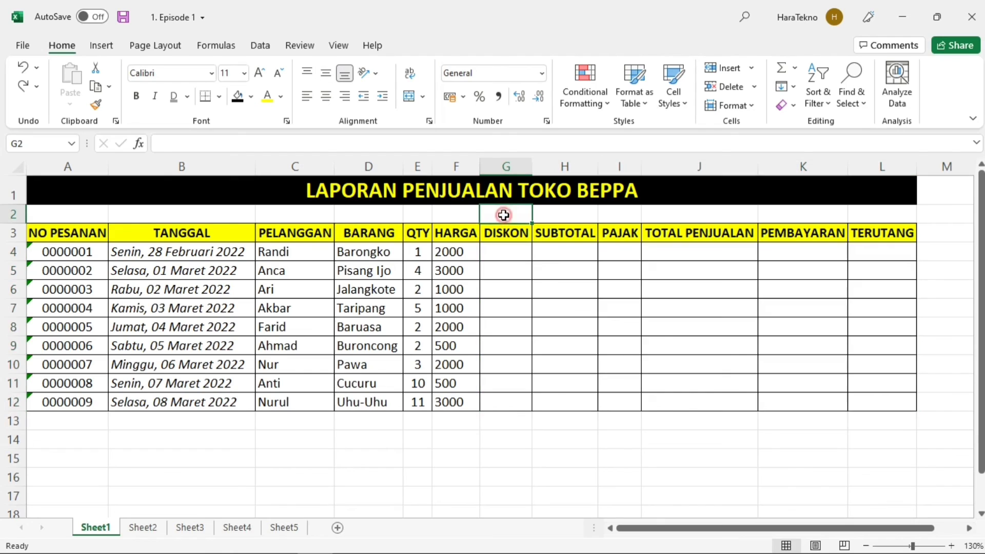
{"action": "left_click", "coordinate": [394, 216]}
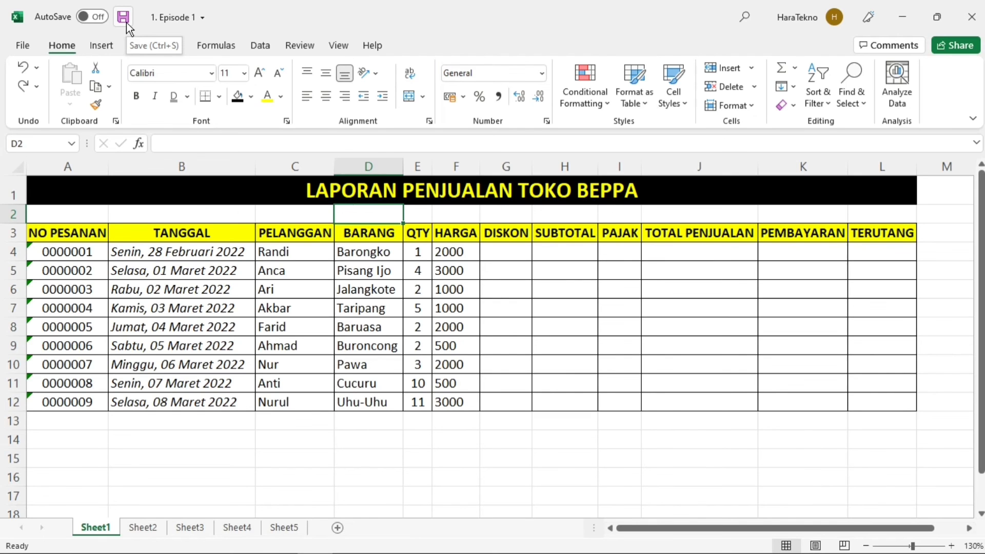
- Save the sales report workbook and close it
{"action": "left_click", "coordinate": [127, 23]}
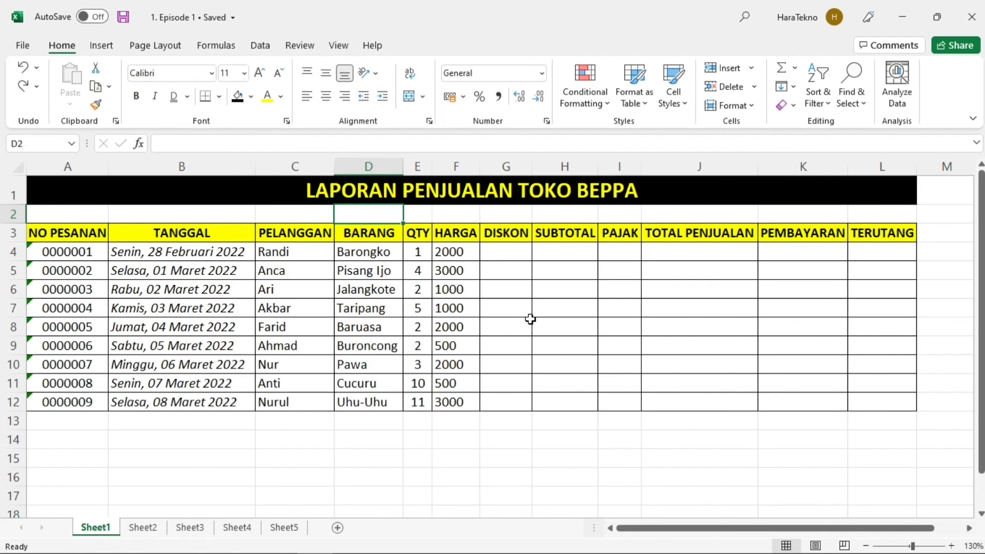
{"action": "left_click", "coordinate": [629, 277]}
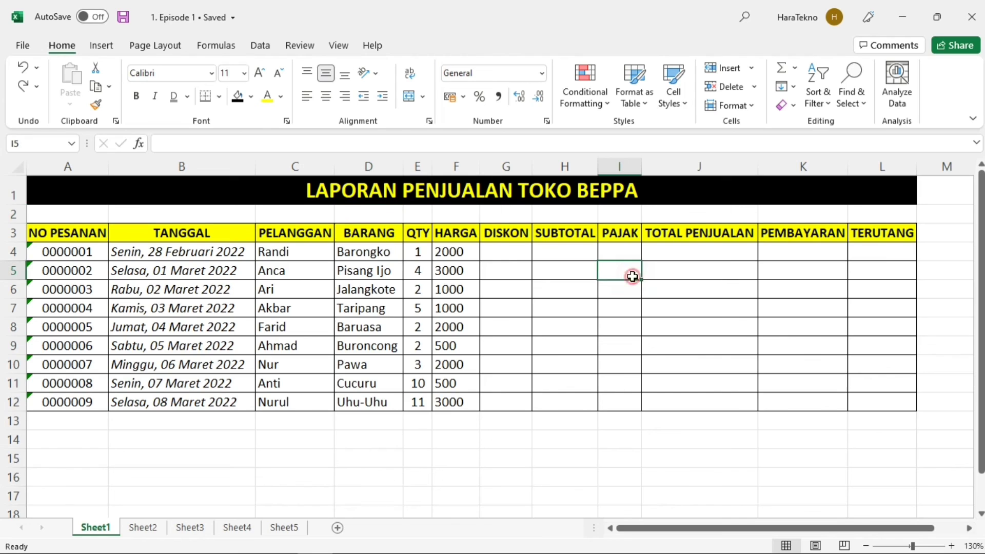
{"action": "left_click", "coordinate": [975, 16]}
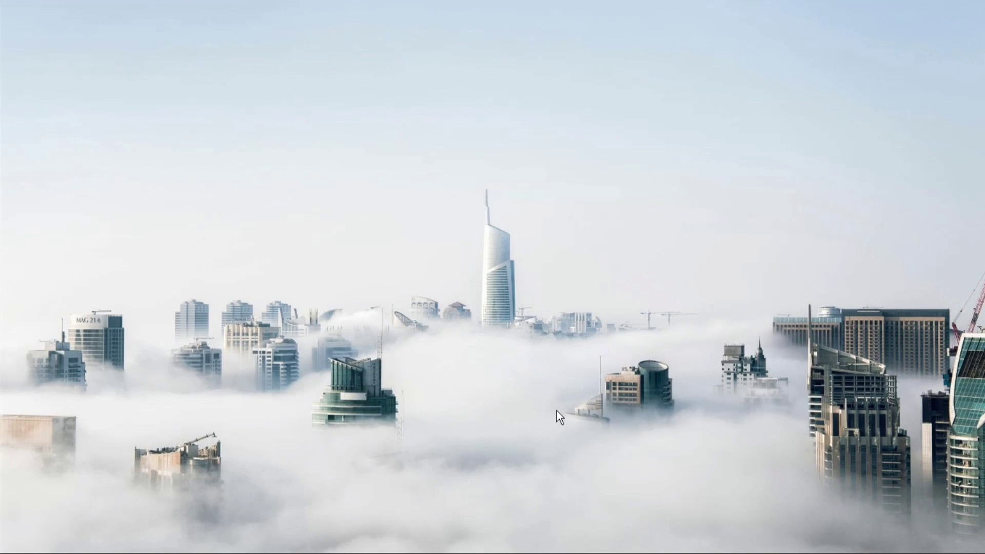